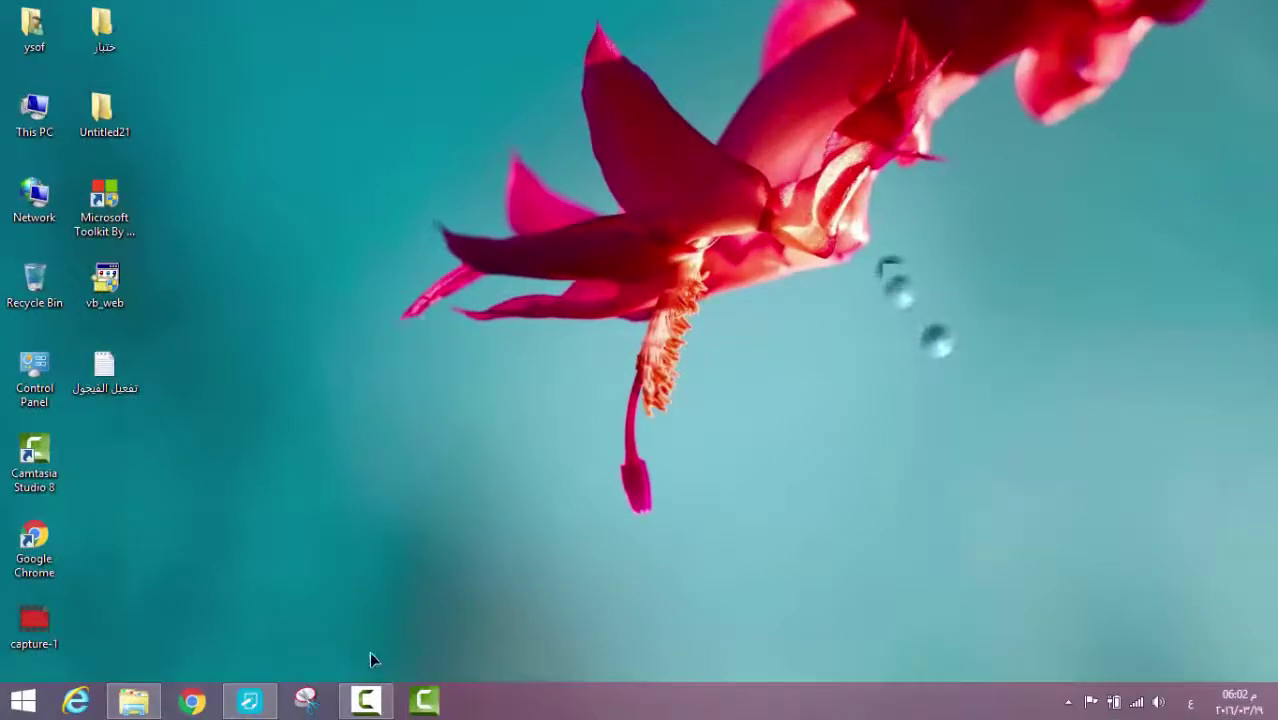
Switch to Professional NotePad and write the greeting "السلام عليكم ورحمه الله وبركاته" above a line of equals signs.
click(252, 700)
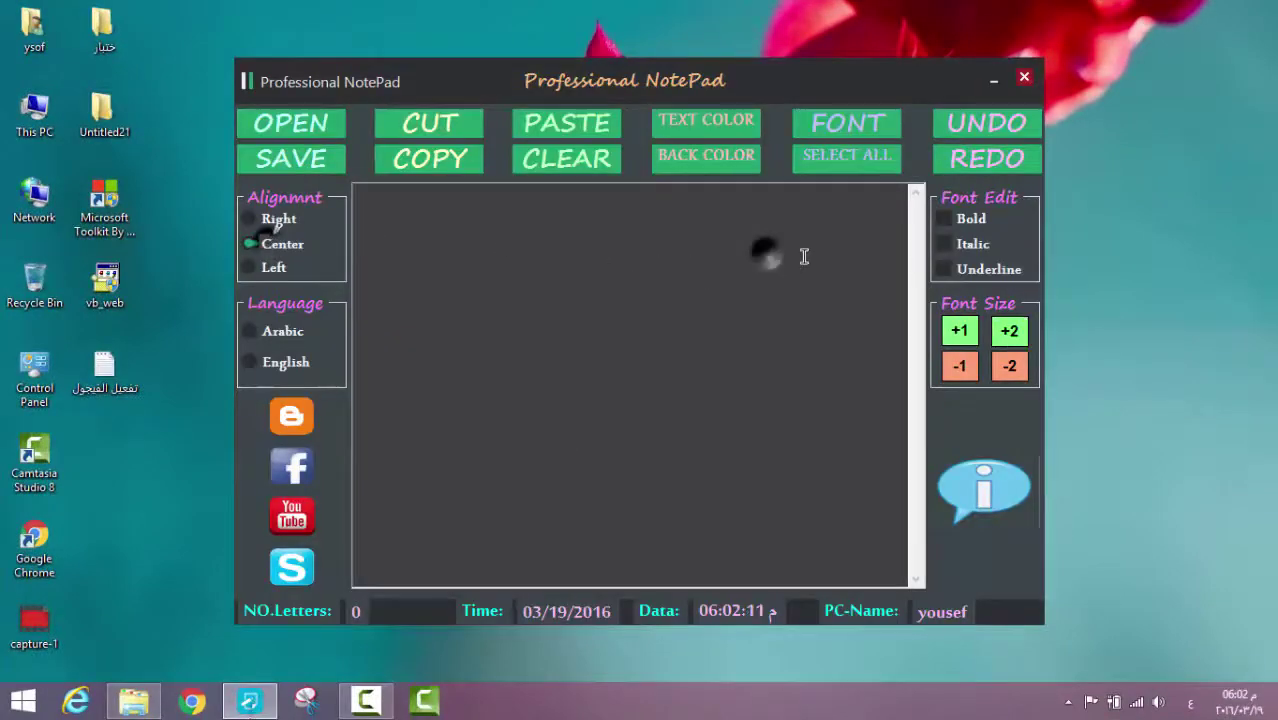
text(السلام عليكم و)
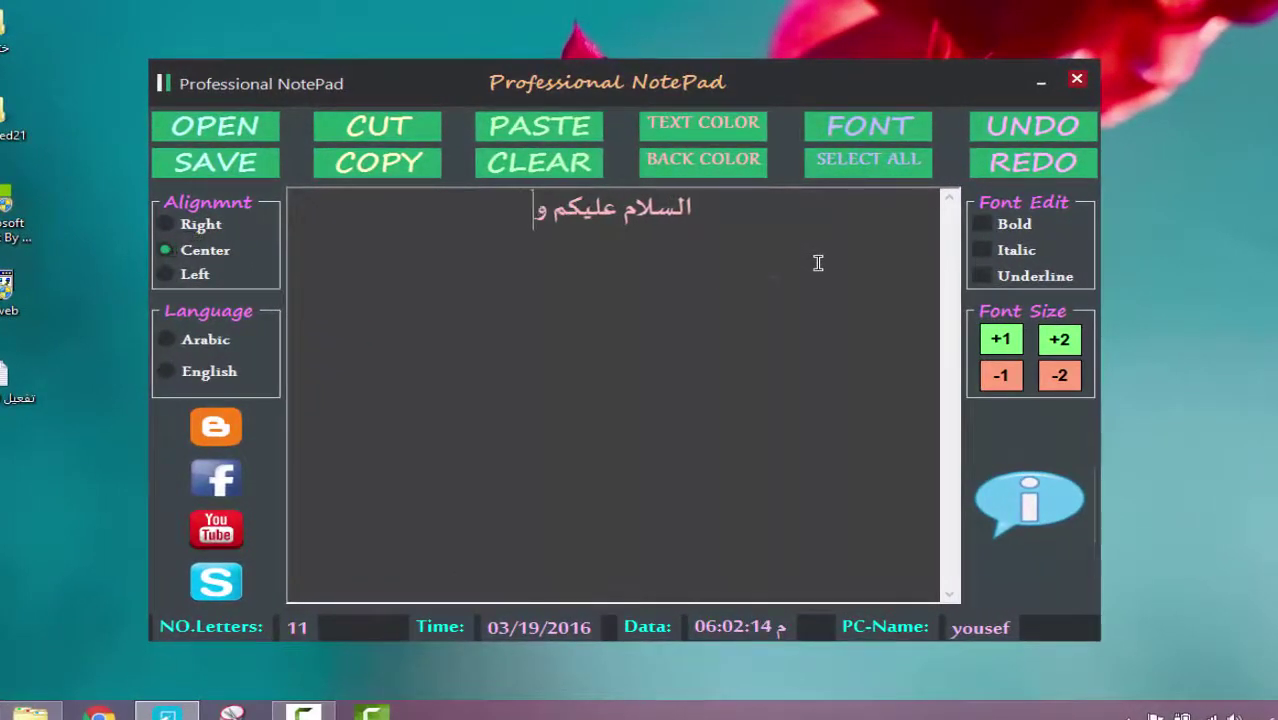
text(رحمه الله)
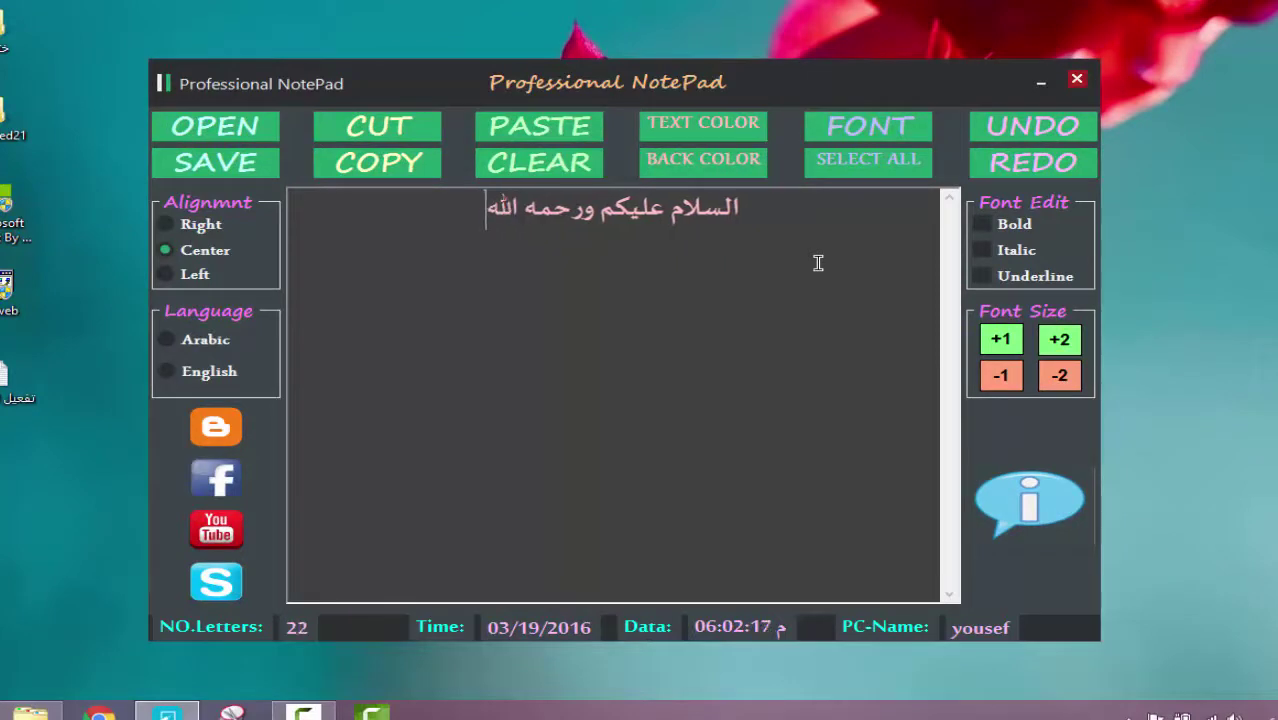
text( وبركاته ====================== شلونكم حب)
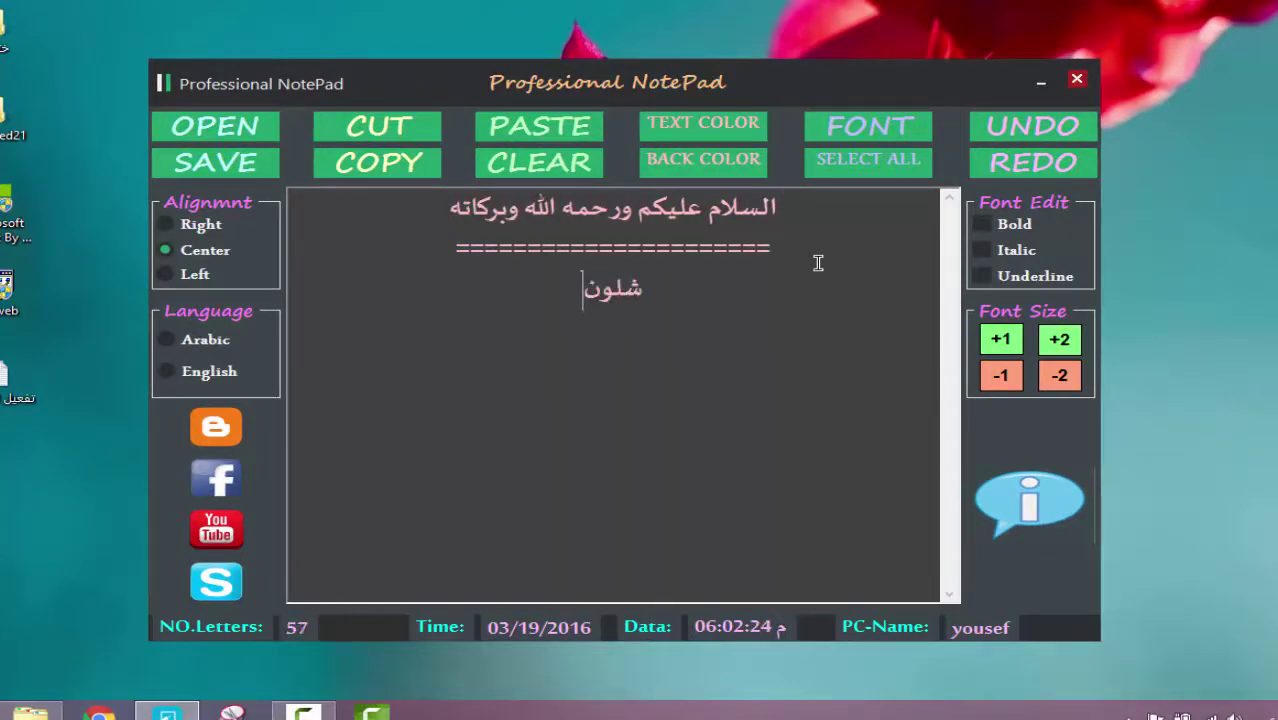
Write the line "شلونكم حبايبي انشالله بخير طبعا اليوم" below the separator.
text(ايبي انشال)
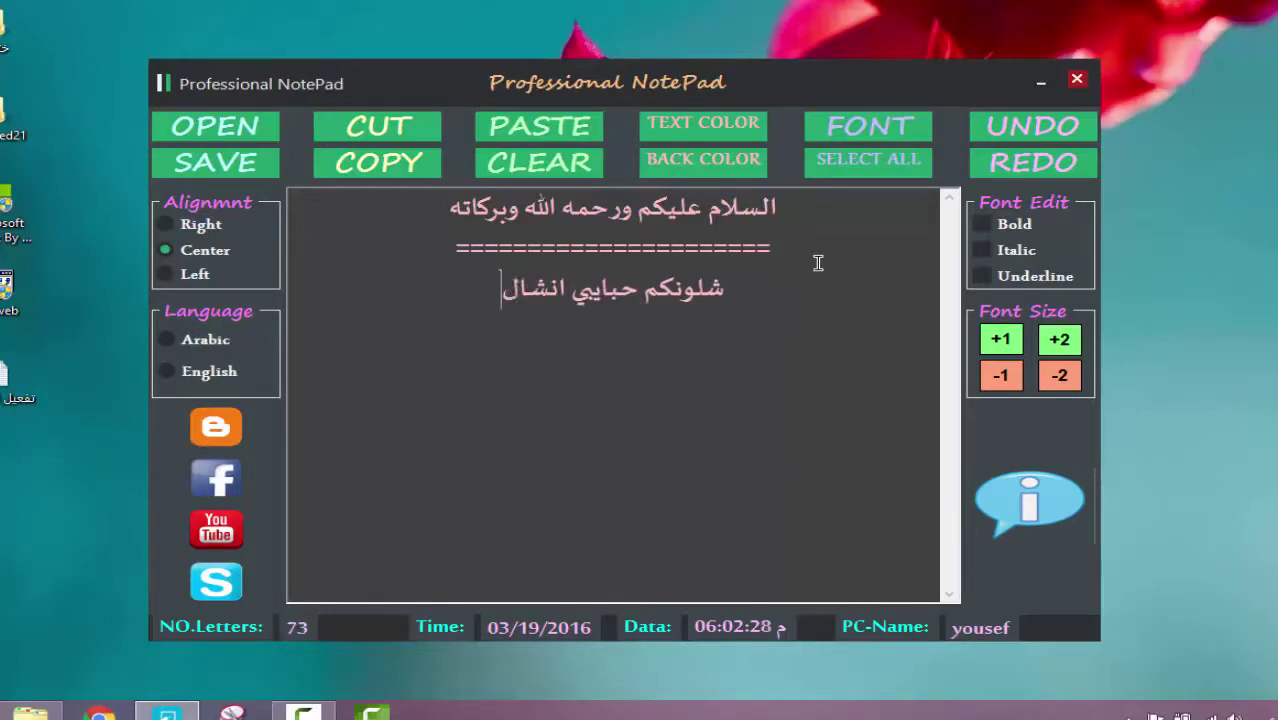
text(له بخير طبعا ال)
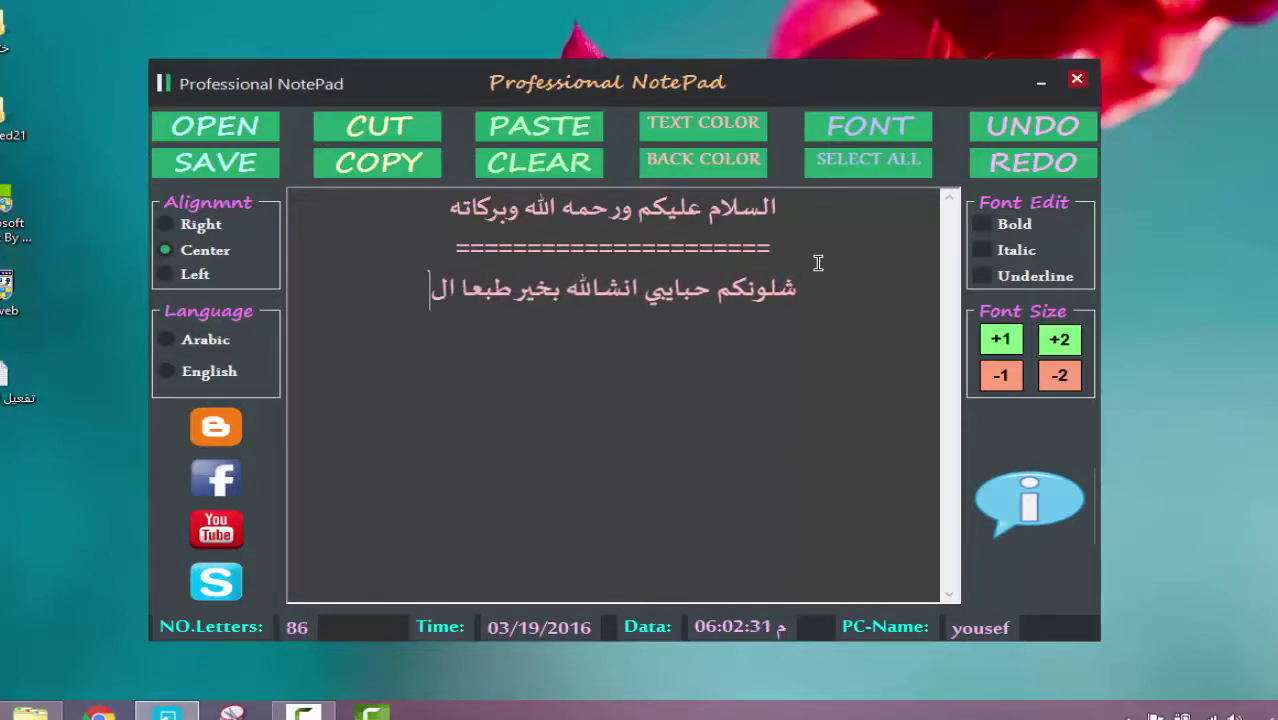
text(يوم)
key(Return)
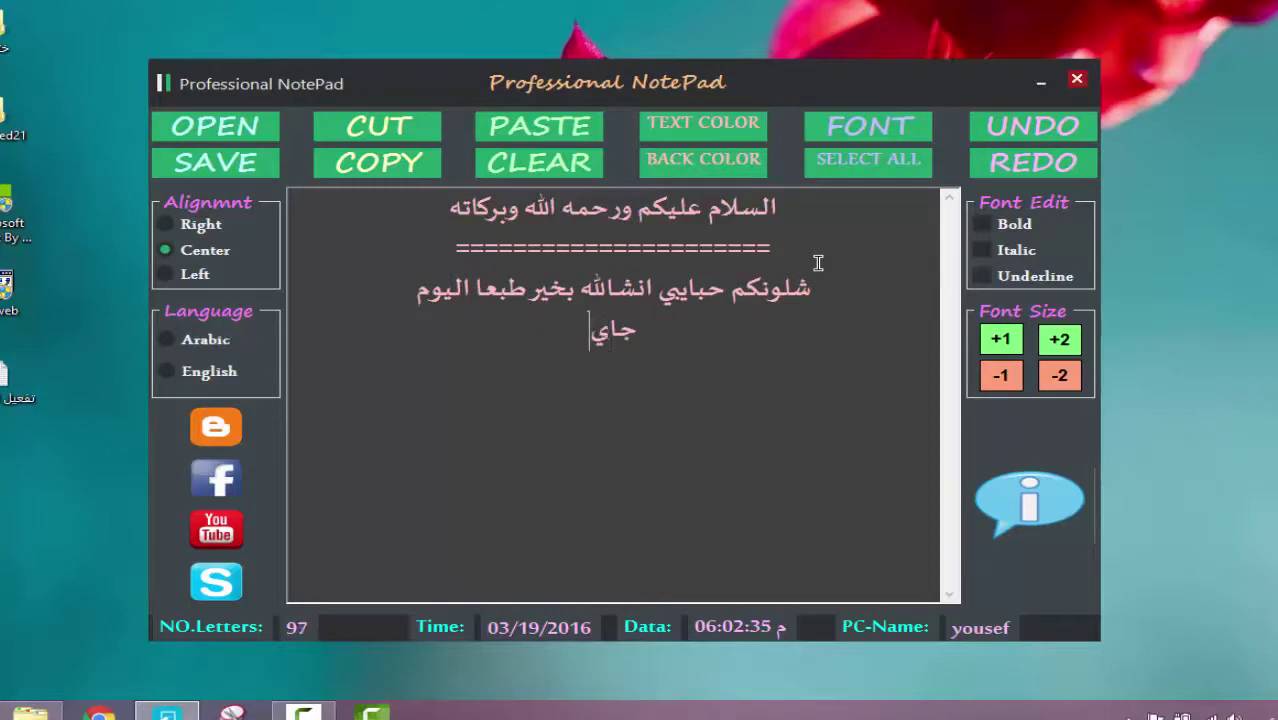
Continue the note with "جايبلكم شرح تحميل وتثبيت وتفعيل برنامج فيجول بيسك ٢٠١٠" and "تابع ويانه", followed by a line of equals signs.
text(جايبلكم شرح)
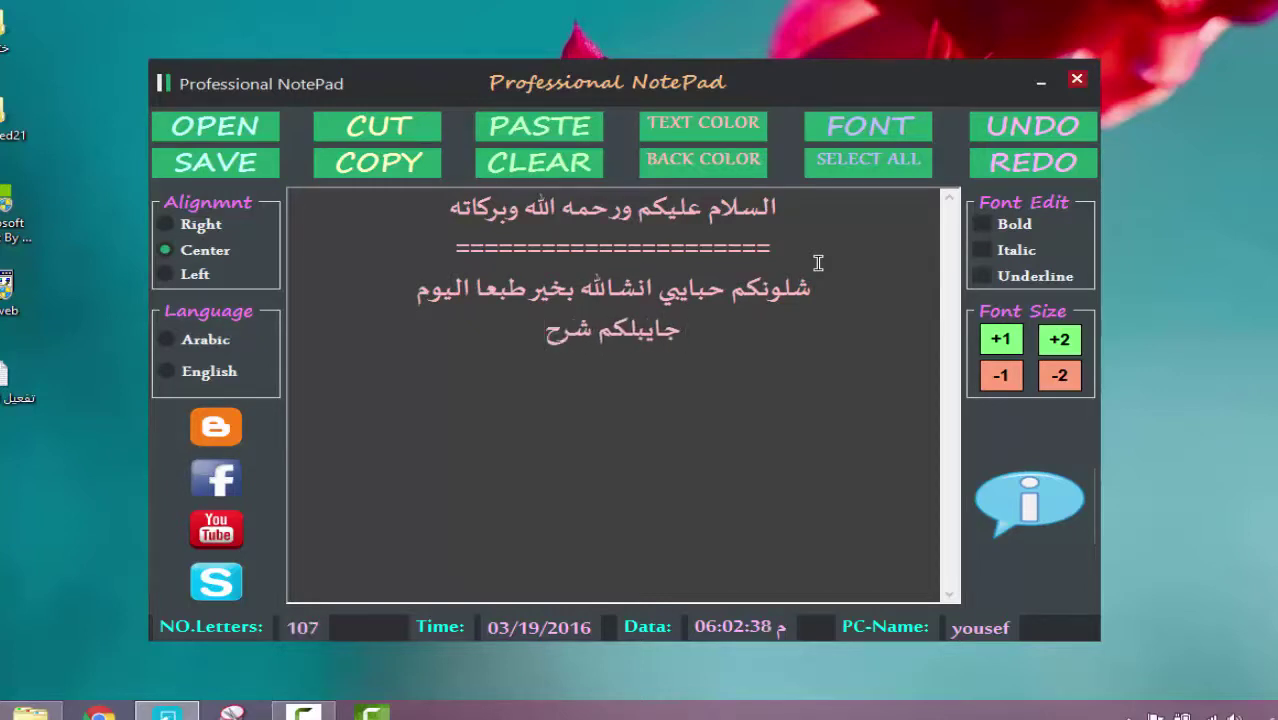
text( تحميل وت)
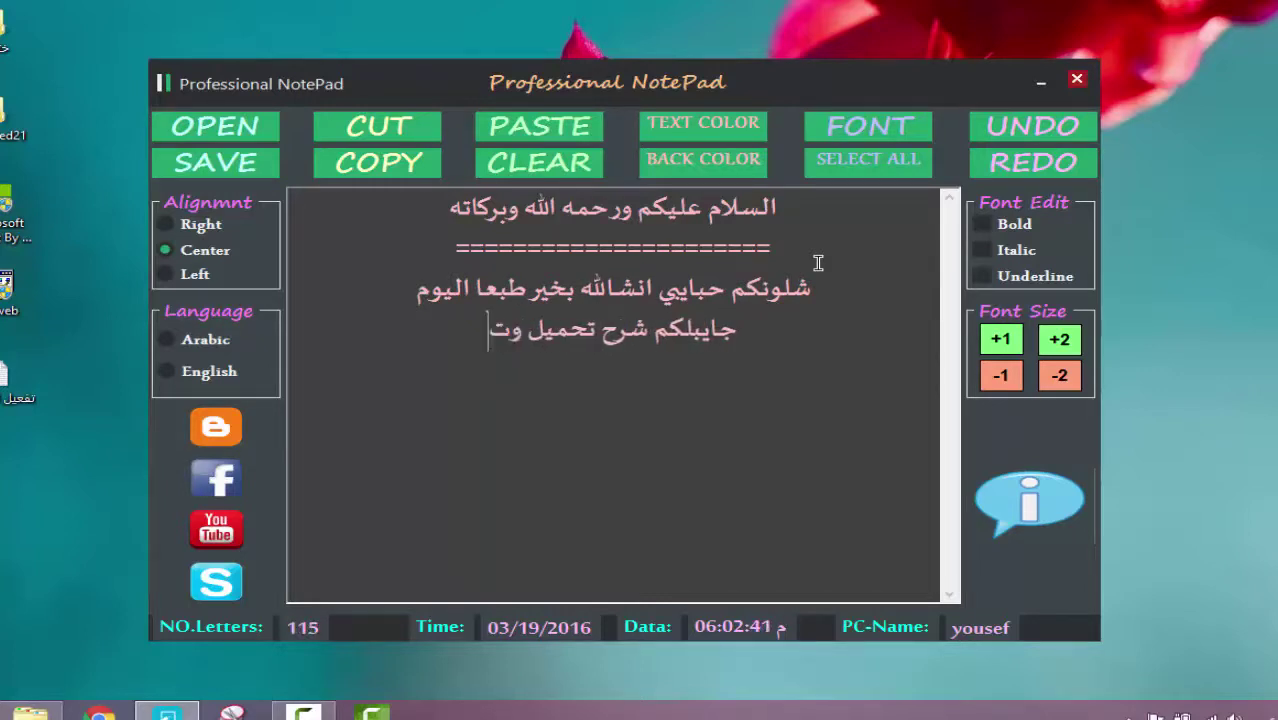
text(ثبيت وتف)
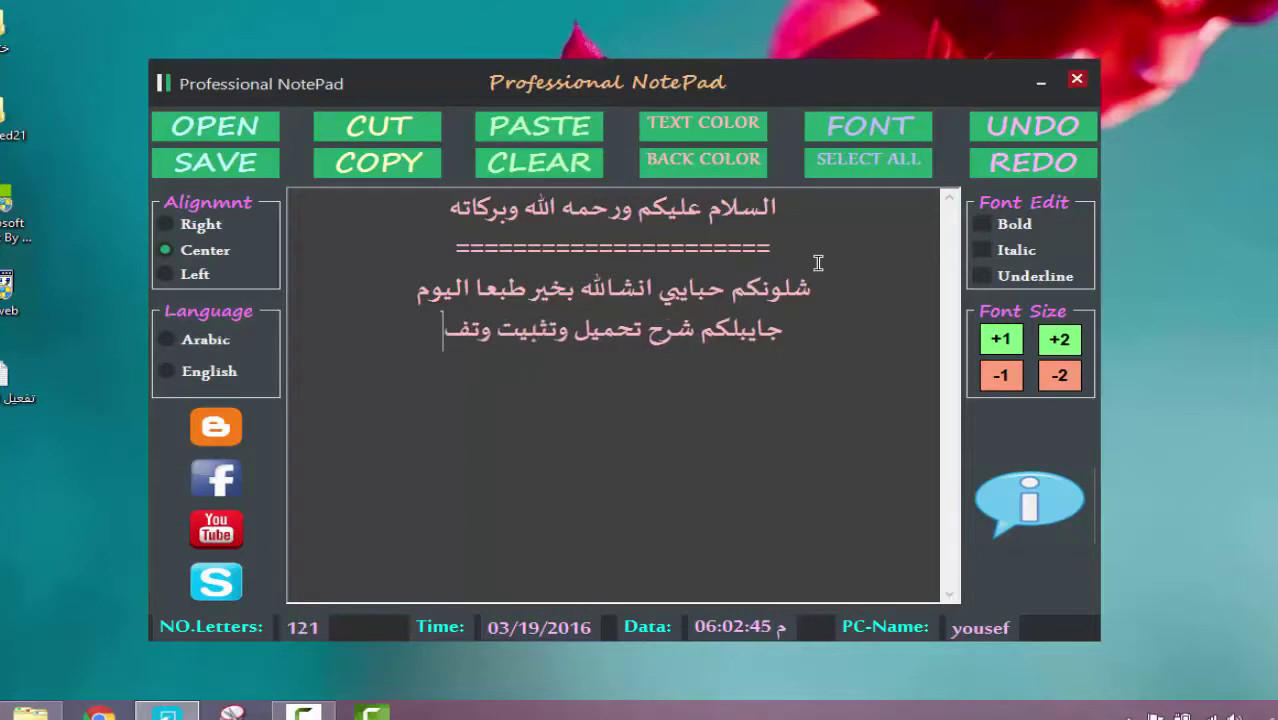
text(عيل برنامج فيجول بيسك)
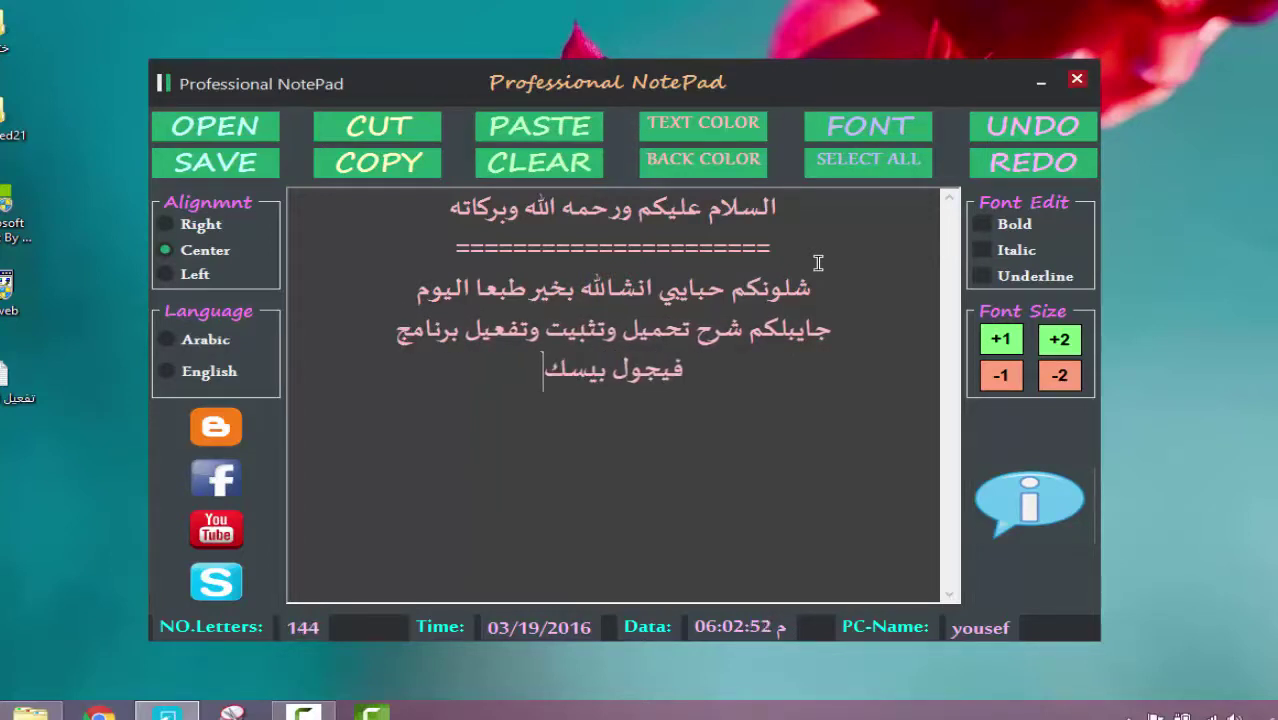
text( ٢٠١٠)
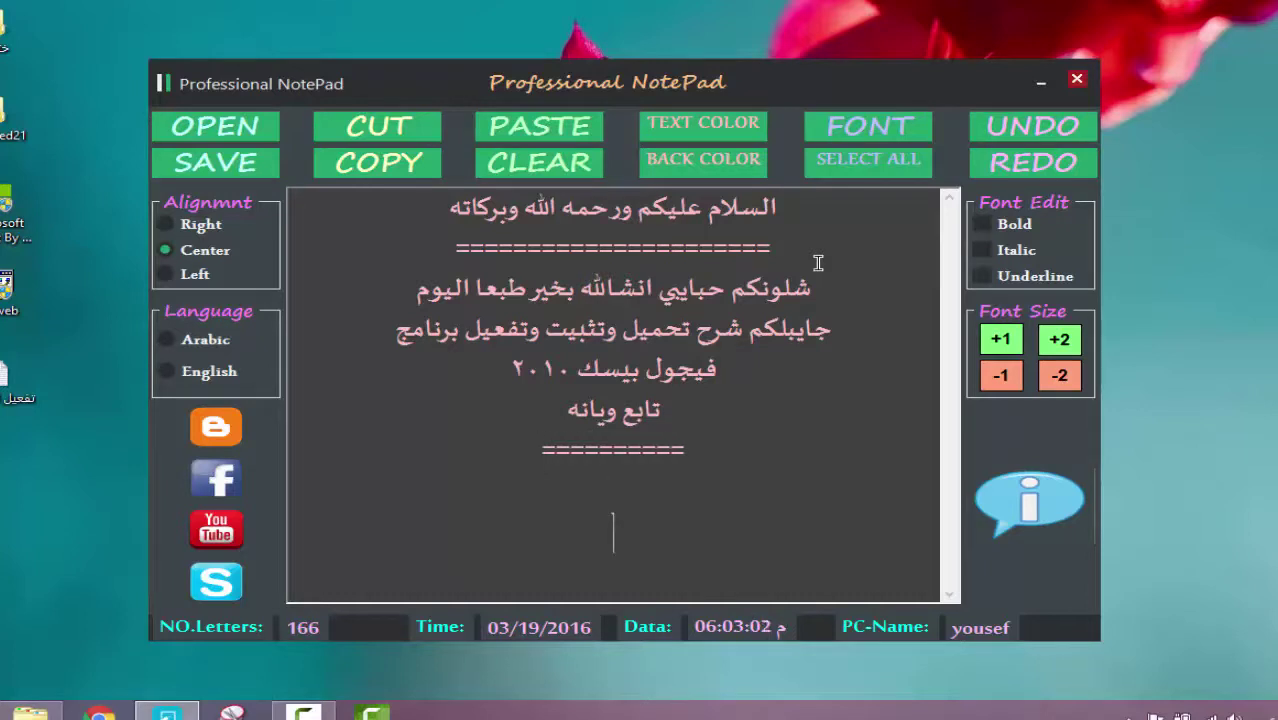
Minimize the note window and move the vb_web and تفعيل الفيجول icons side by side onto the open area of the desktop.
click(1041, 82)
drag(10, 290, 330, 378)
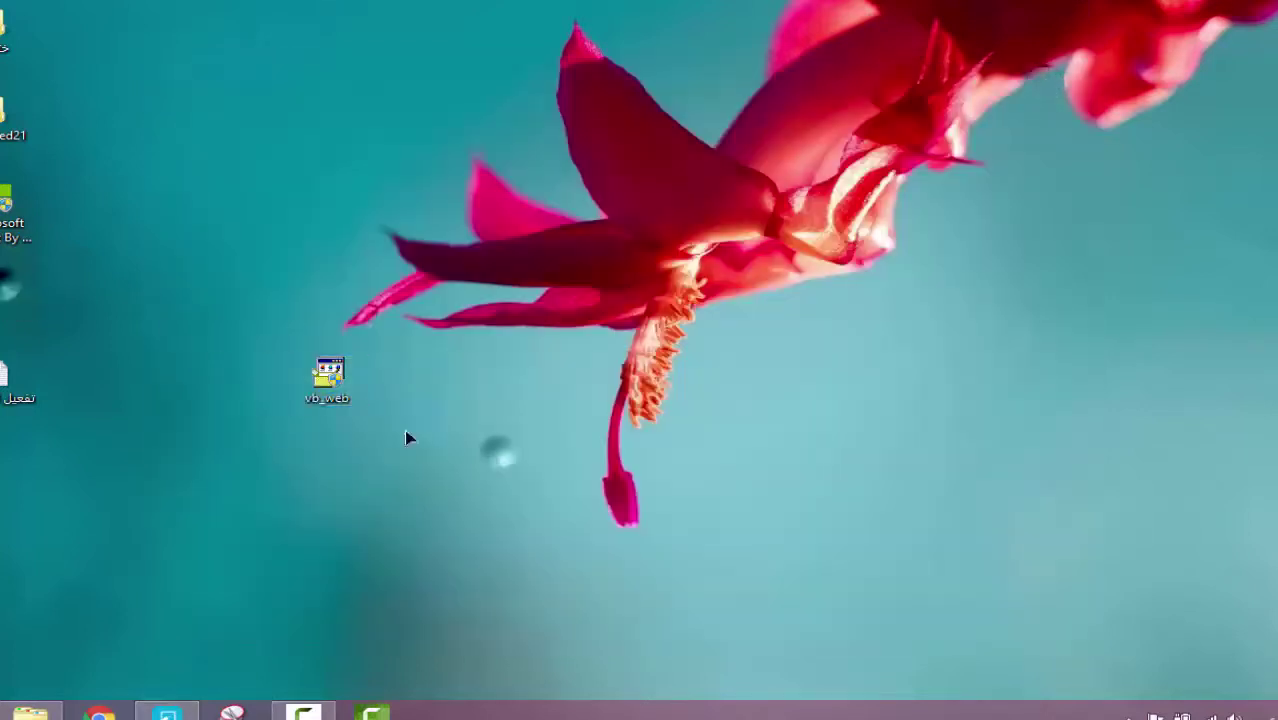
mouse_move(18, 380)
mouse_down()
mouse_move(328, 480)
mouse_move(405, 384)
mouse_up()
click(457, 425)
drag(551, 305, 228, 420)
drag(161, 302, 685, 537)
click(298, 450)
Return to Professional NotePad and add the line "روابط التحميل راح اضعهاا اسفل الفديوو" at the end of the note.
click(167, 712)
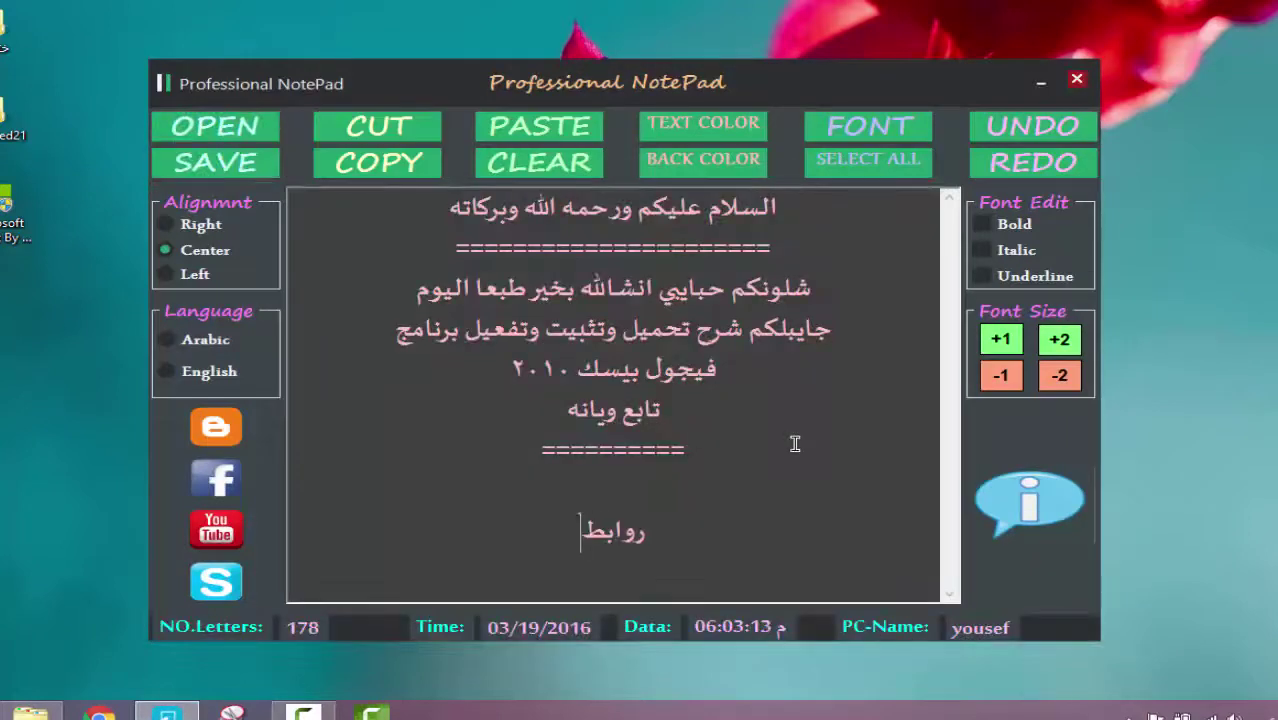
text(ل راح ا)
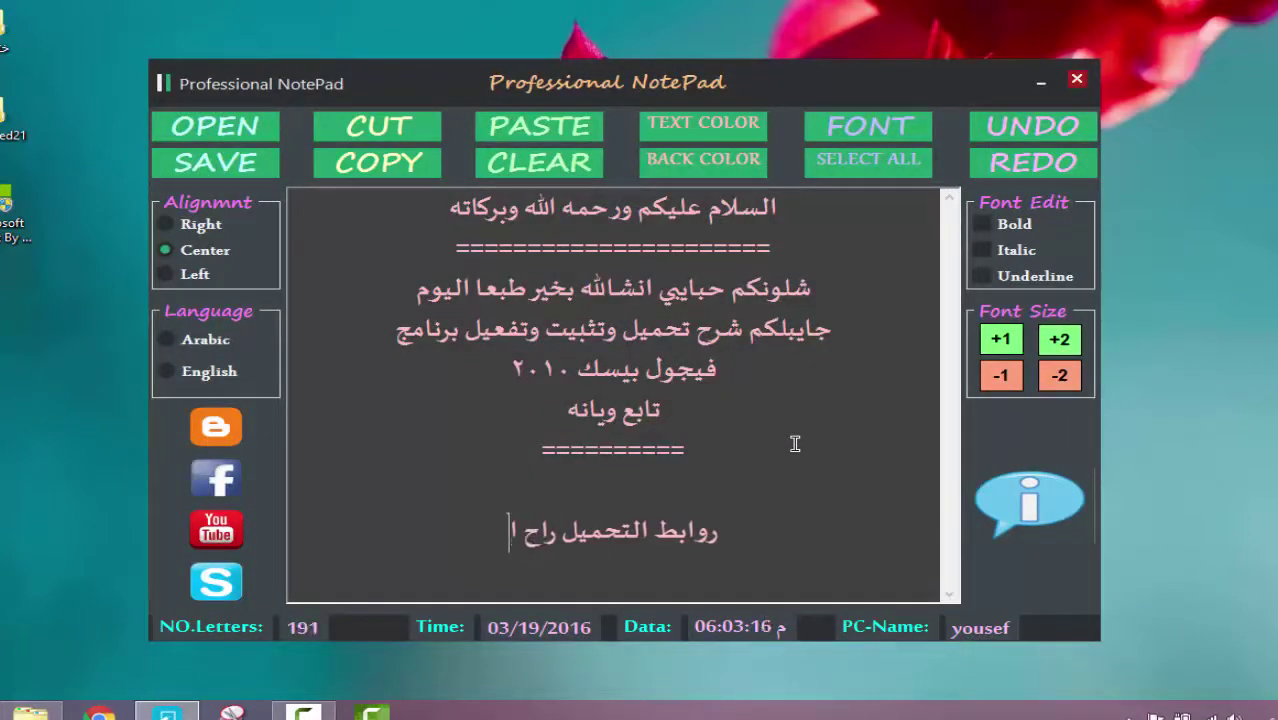
text(ضعها اسفل)
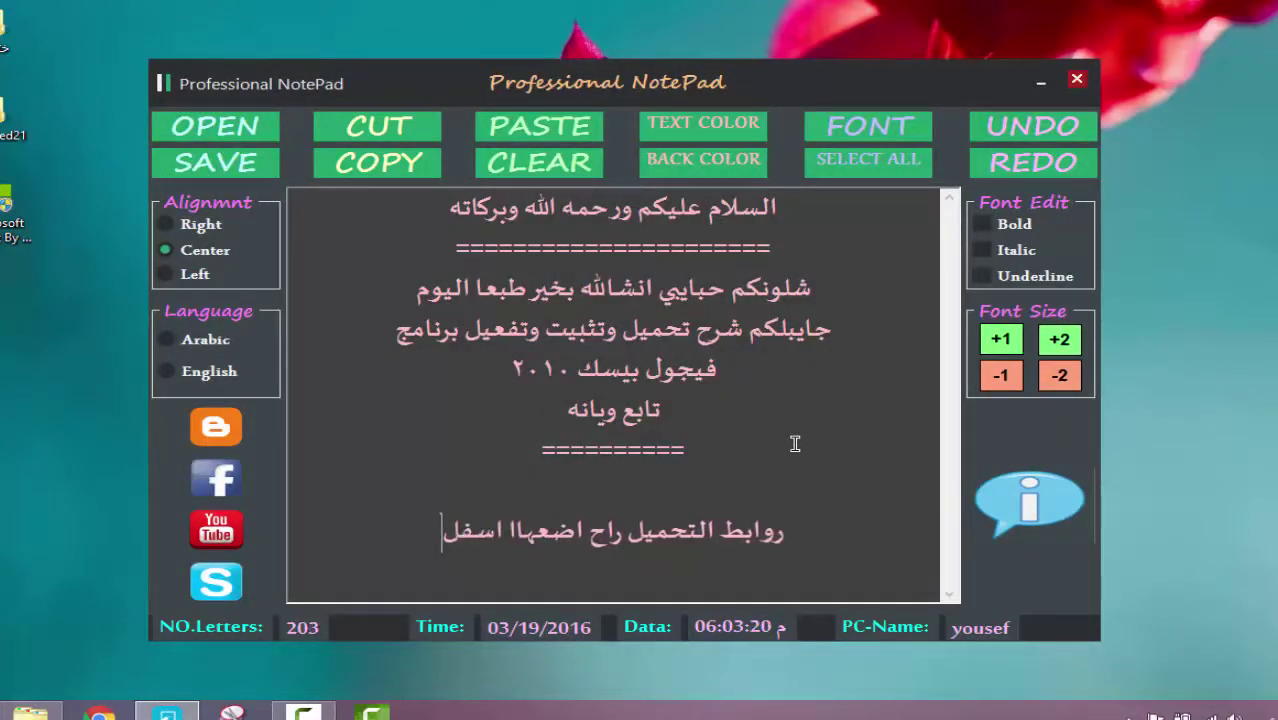
text( الفديو)
key(Return)
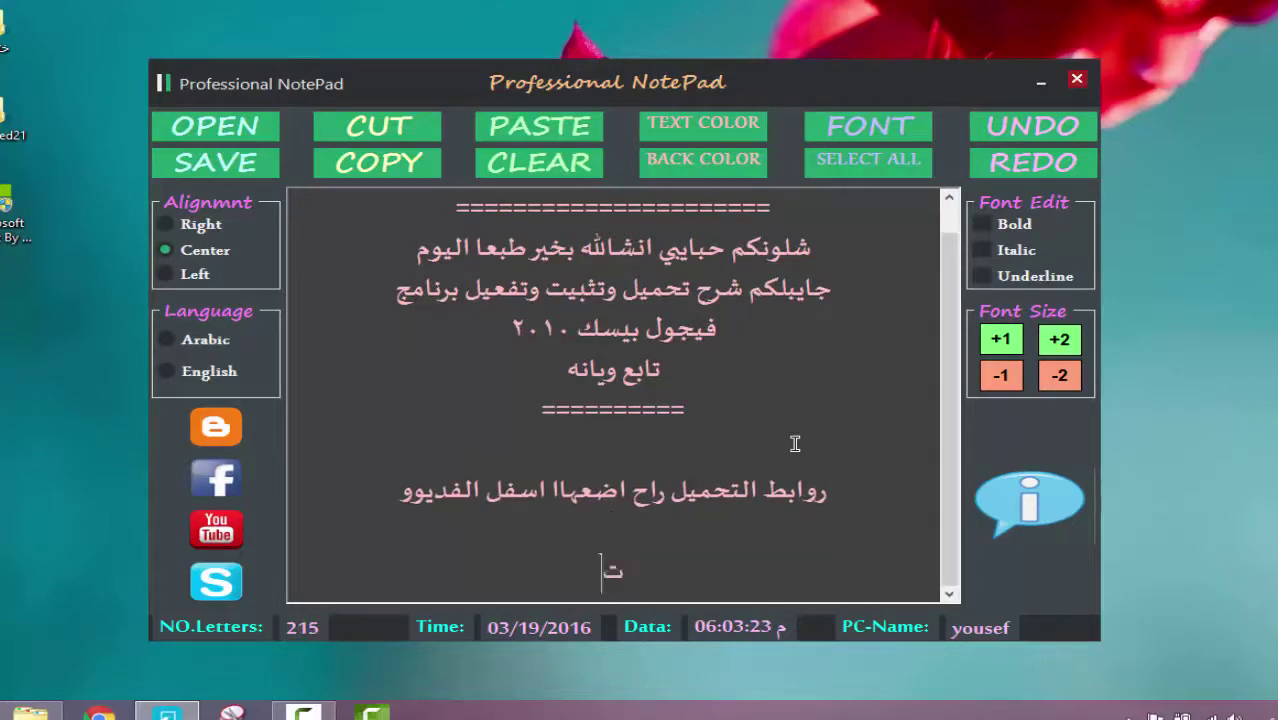
Add the line "تابعو راح نجي نصب البرنامج" to the note, followed by a separator of equals signs.
text(تابعو راح نجي)
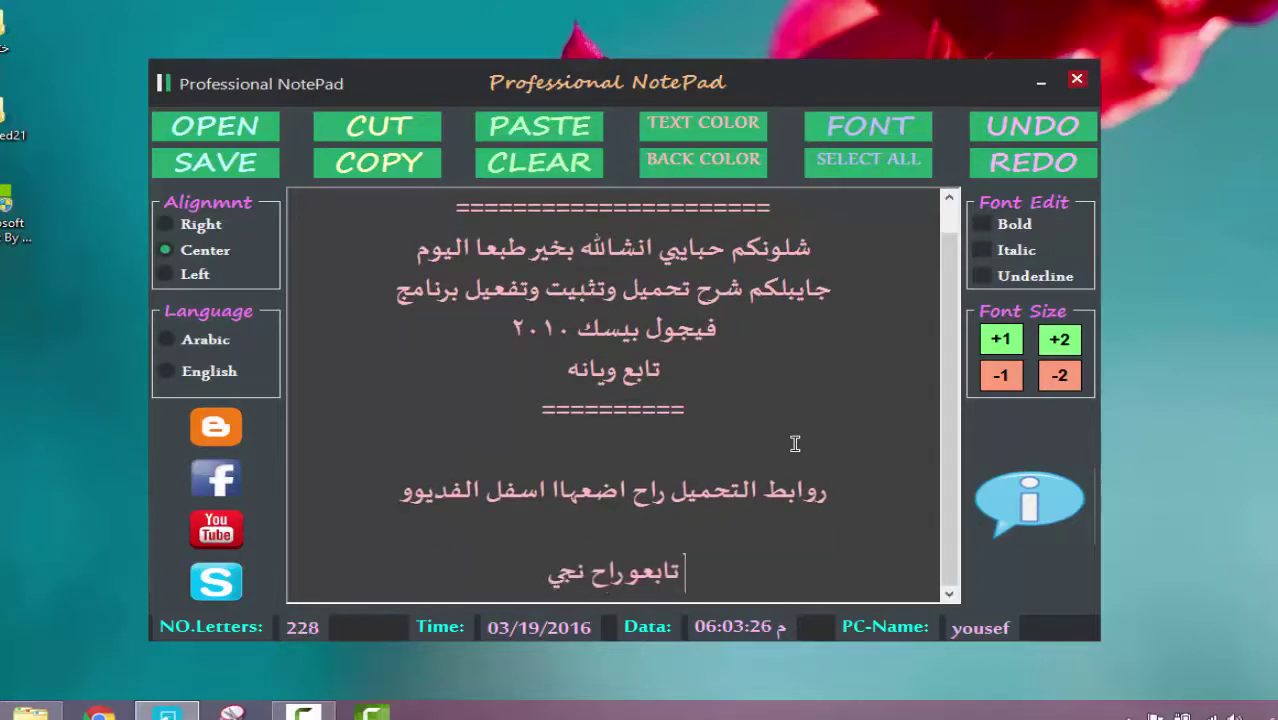
text( نصب البرنامج)
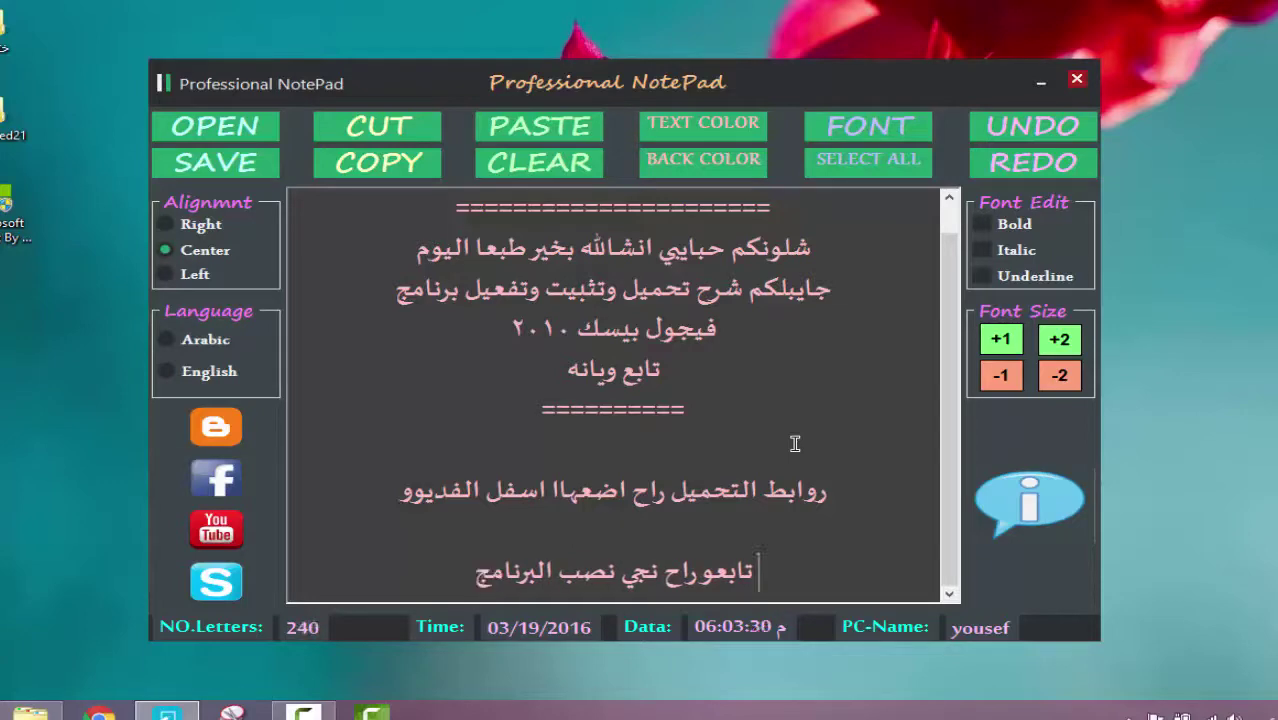
key(Return)
key(Return)
text(============)
key(Return)
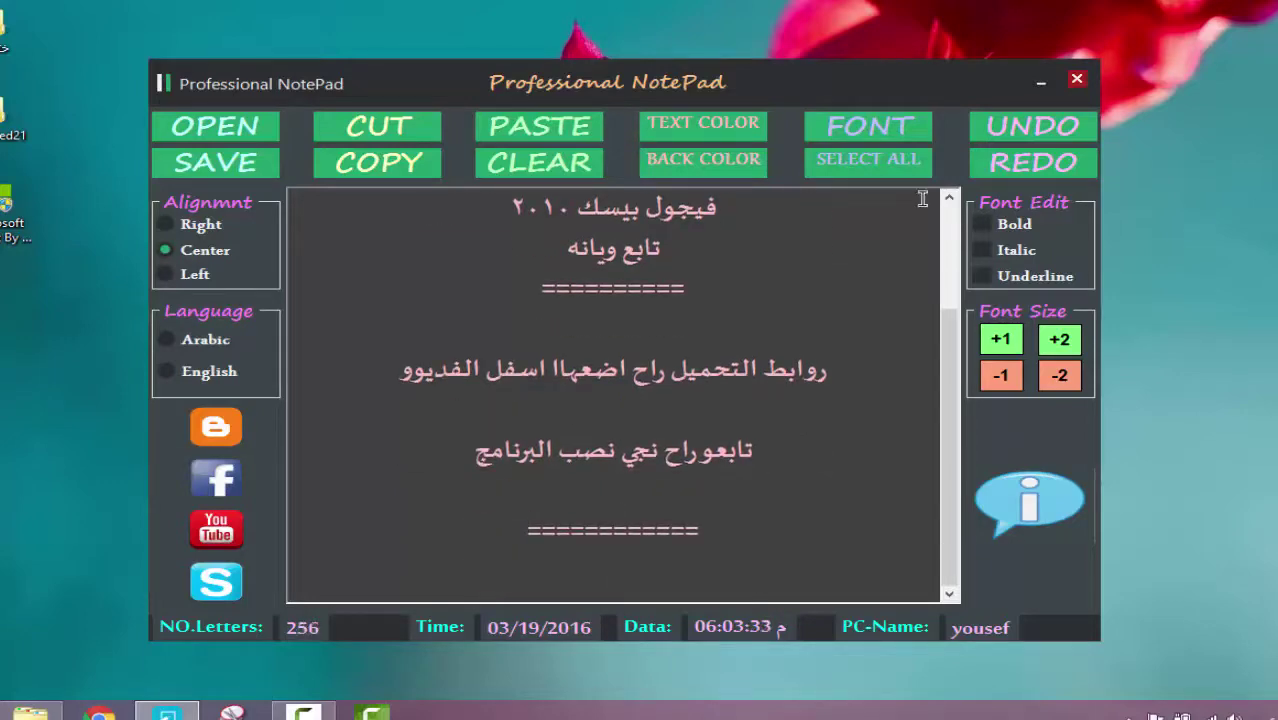
Minimize the note window and launch the vb_web installer from the desktop.
click(1038, 86)
right_click(330, 375)
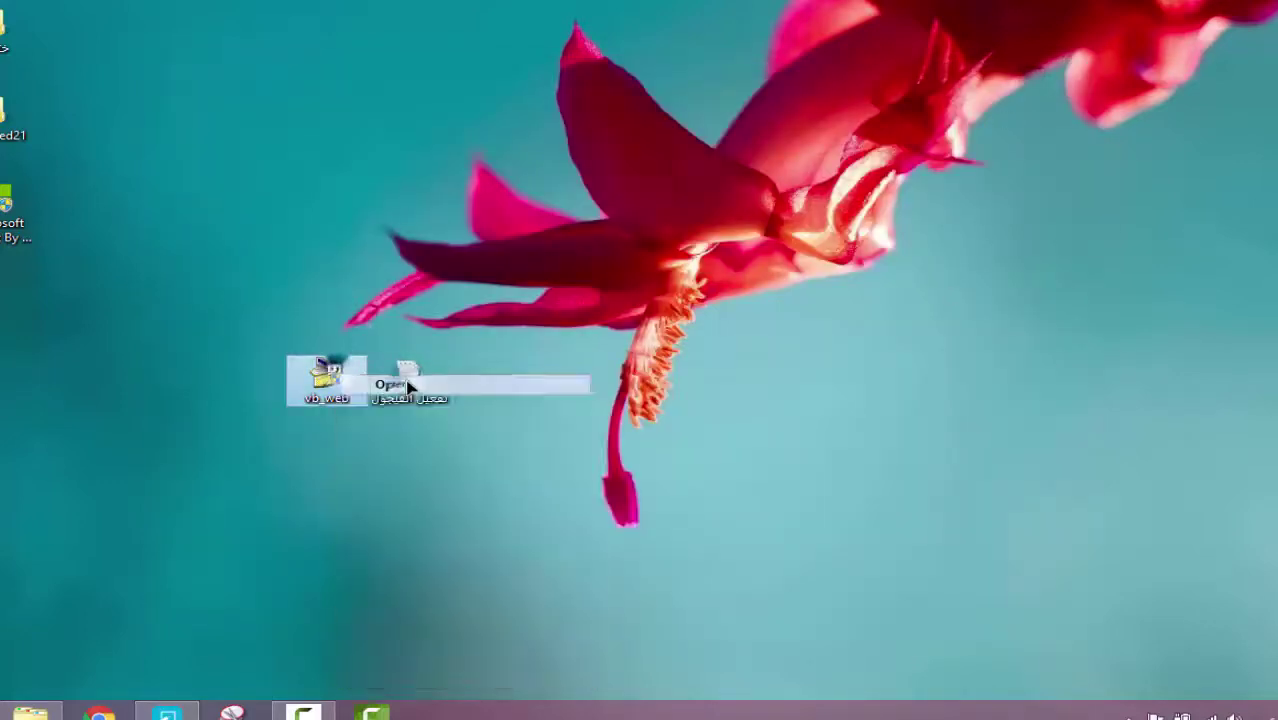
click(407, 386)
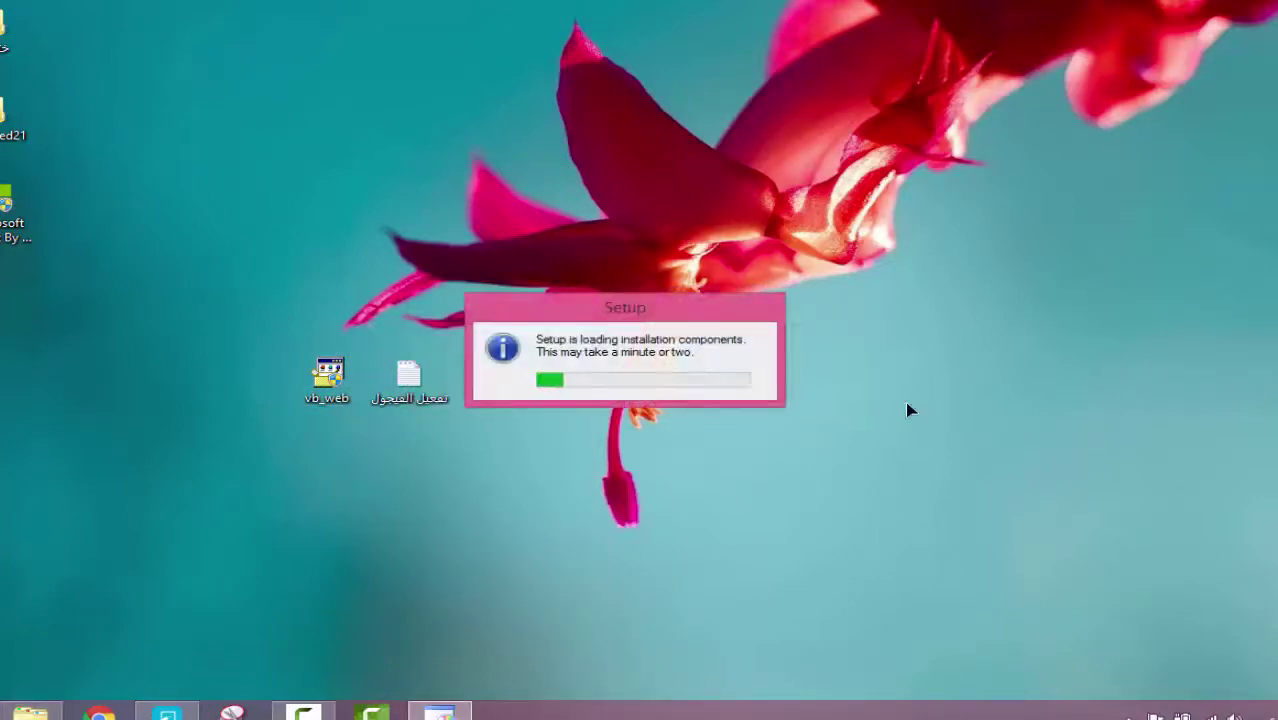
right_click(1144, 228)
click(1185, 281)
right_click(1162, 232)
click(1200, 286)
right_click(1182, 237)
click(1220, 291)
right_click(1183, 255)
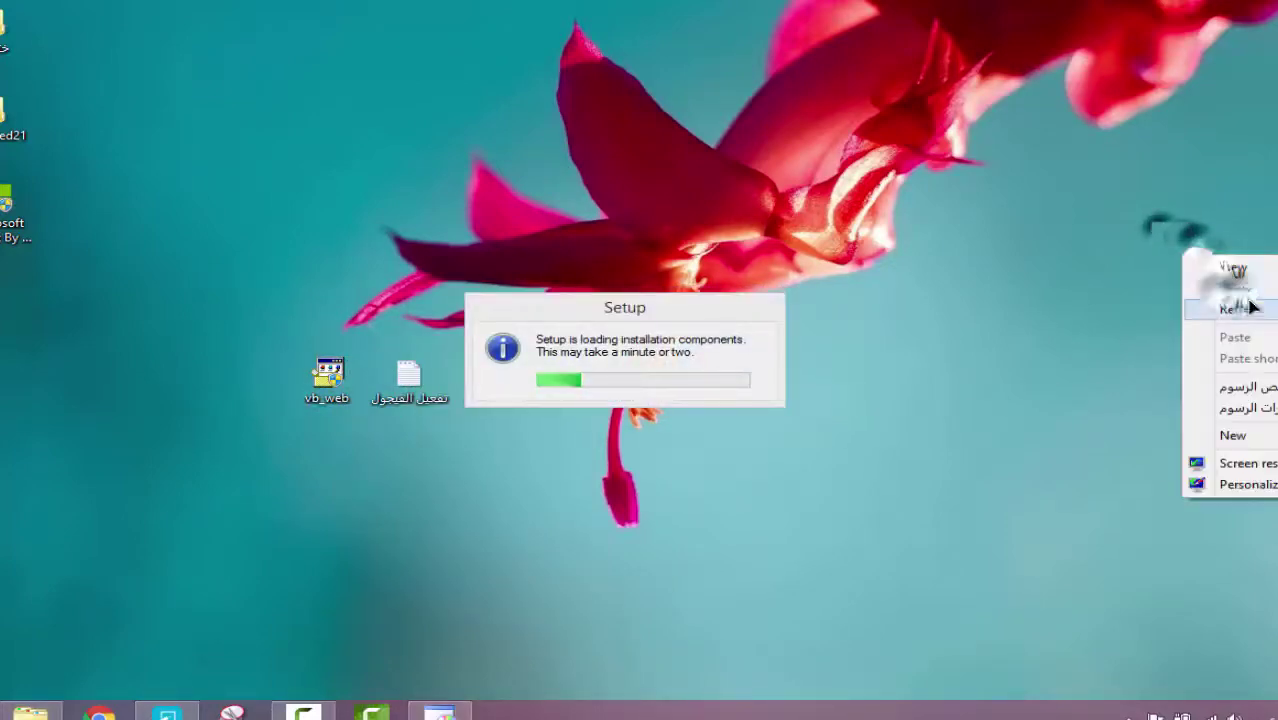
click(1250, 305)
right_click(1218, 257)
click(1230, 305)
right_click(1218, 257)
click(1243, 305)
right_click(1184, 246)
click(1239, 304)
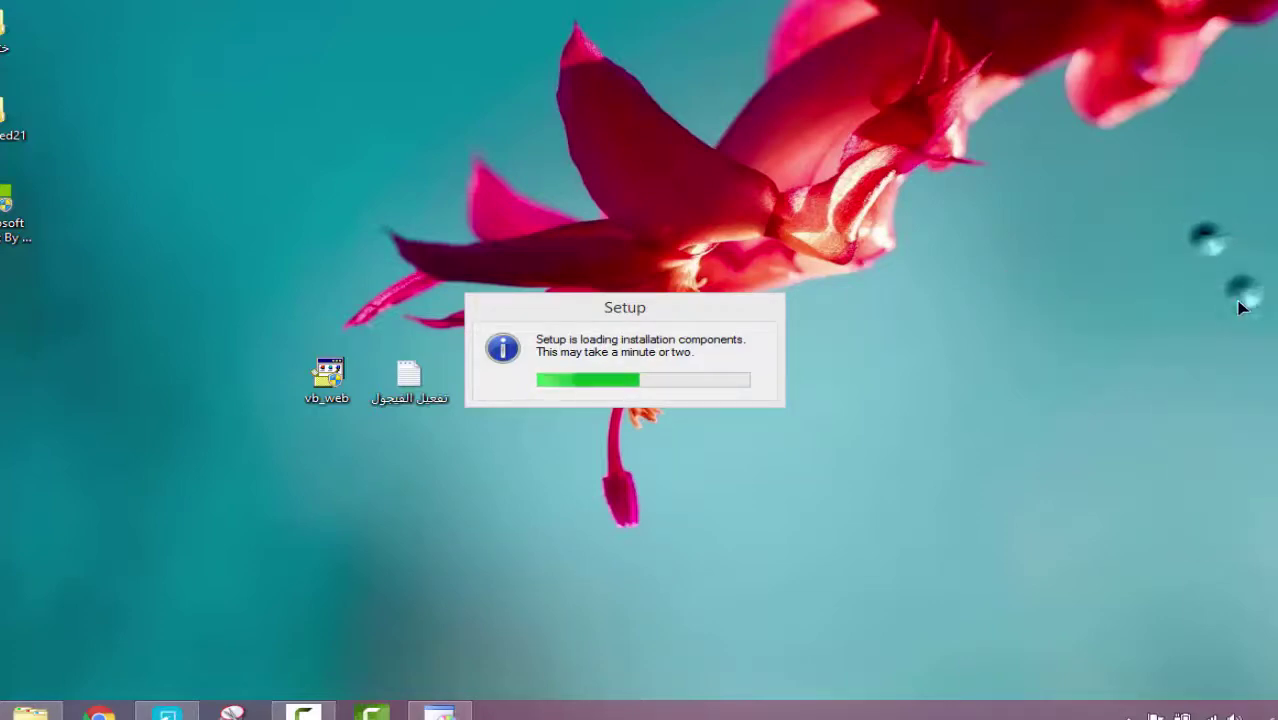
right_click(1201, 249)
click(1238, 302)
right_click(1212, 290)
click(1247, 345)
right_click(1216, 297)
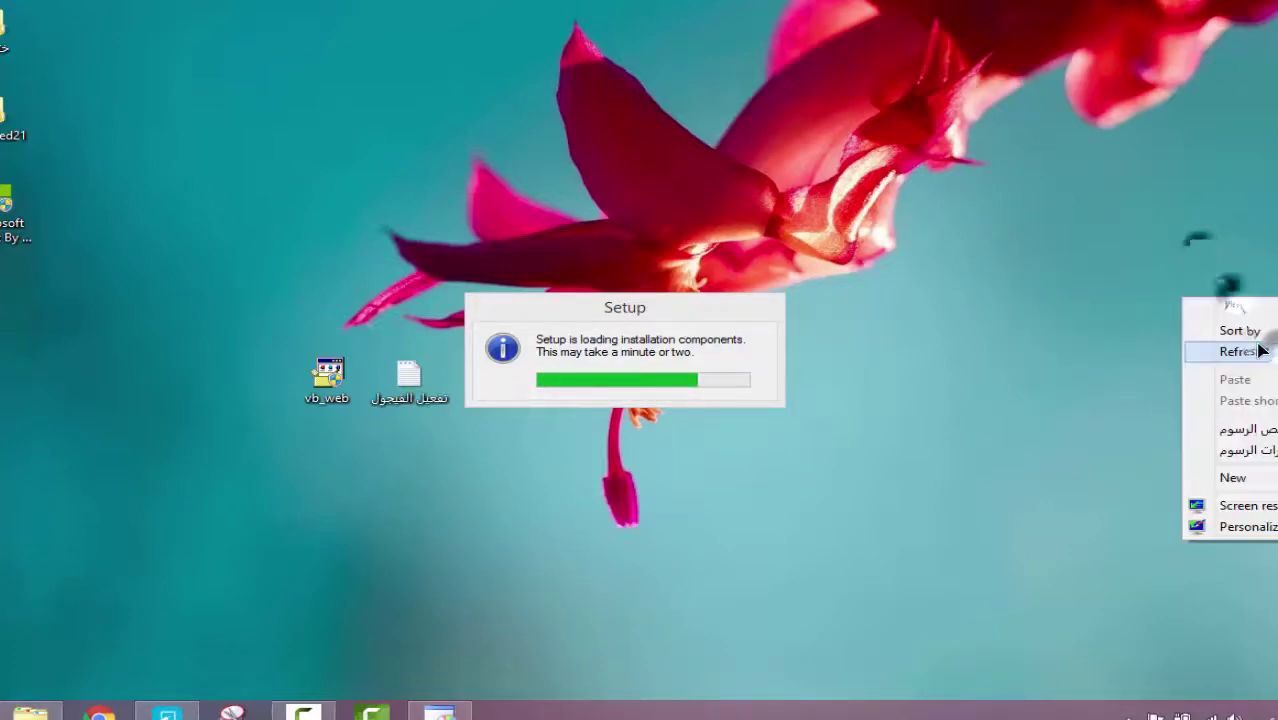
click(1261, 350)
right_click(1181, 308)
click(1240, 366)
right_click(1158, 258)
click(1200, 314)
right_click(1148, 244)
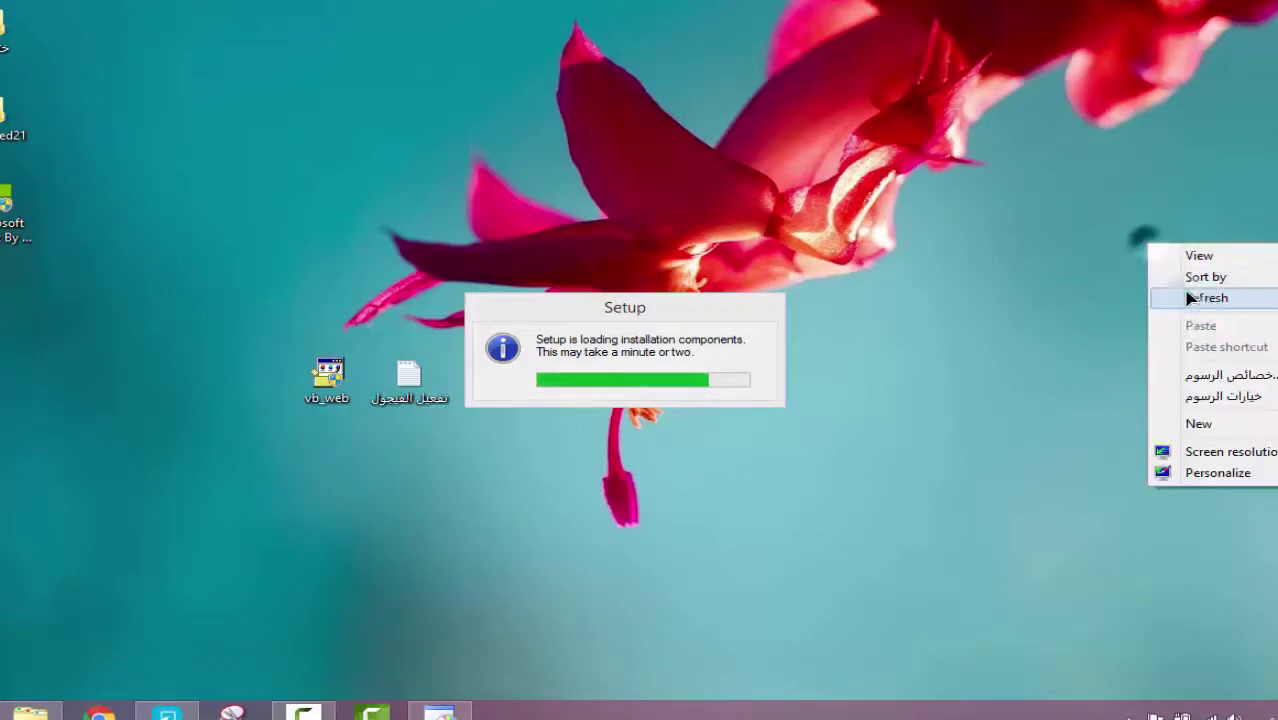
click(1195, 299)
right_click(1133, 268)
click(1190, 324)
right_click(1084, 278)
click(1123, 333)
right_click(1117, 322)
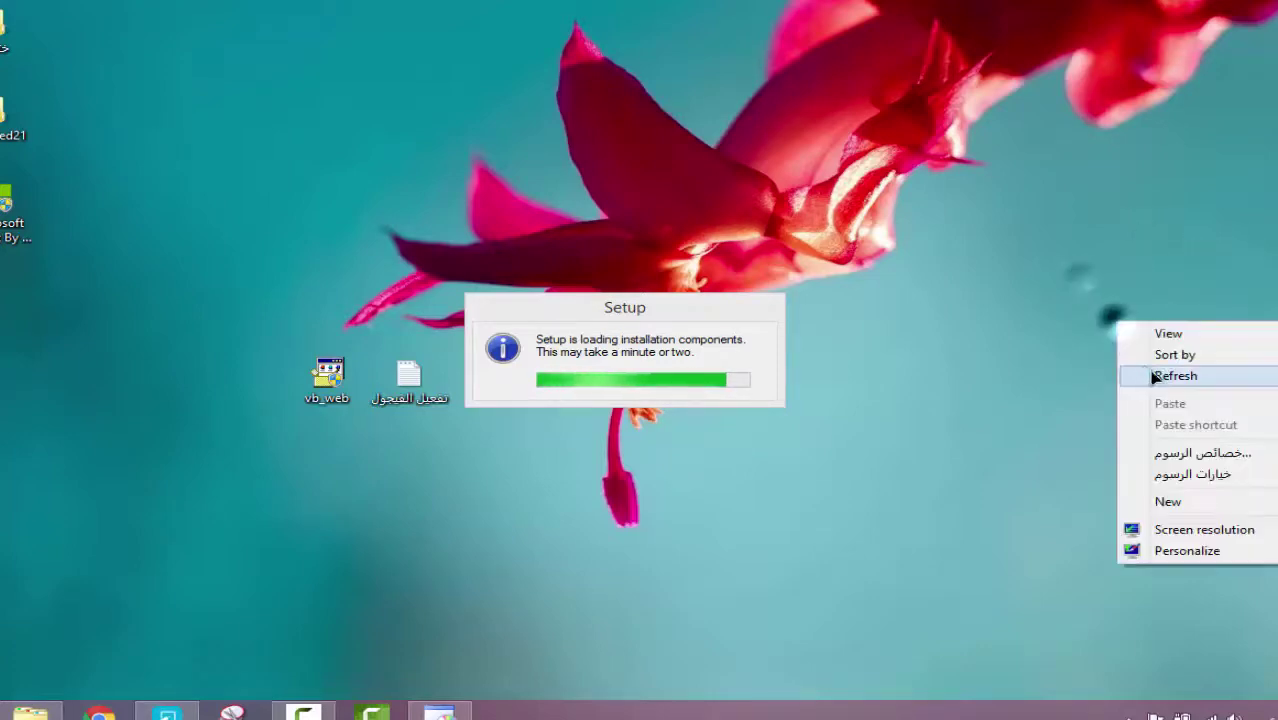
click(1165, 376)
right_click(1145, 363)
click(1198, 427)
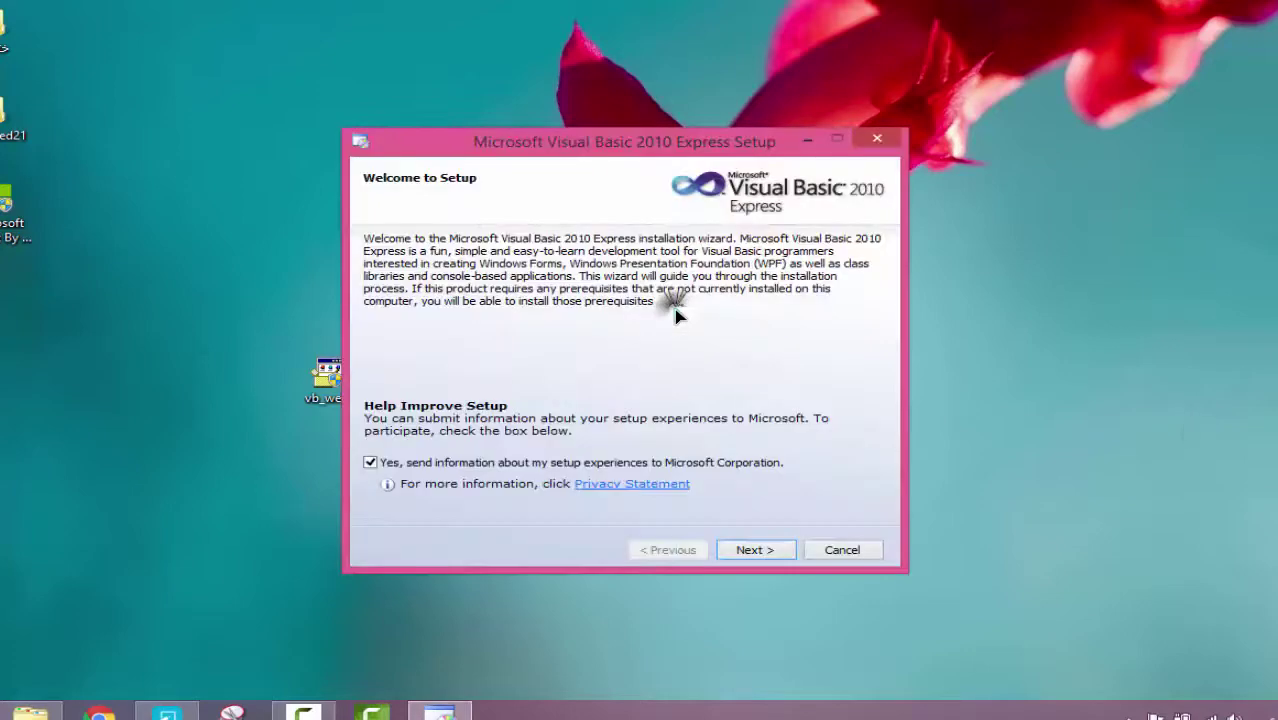
Accept the license terms and continue to the destination folder page with Microsoft Silverlight as the only optional product.
key(Return)
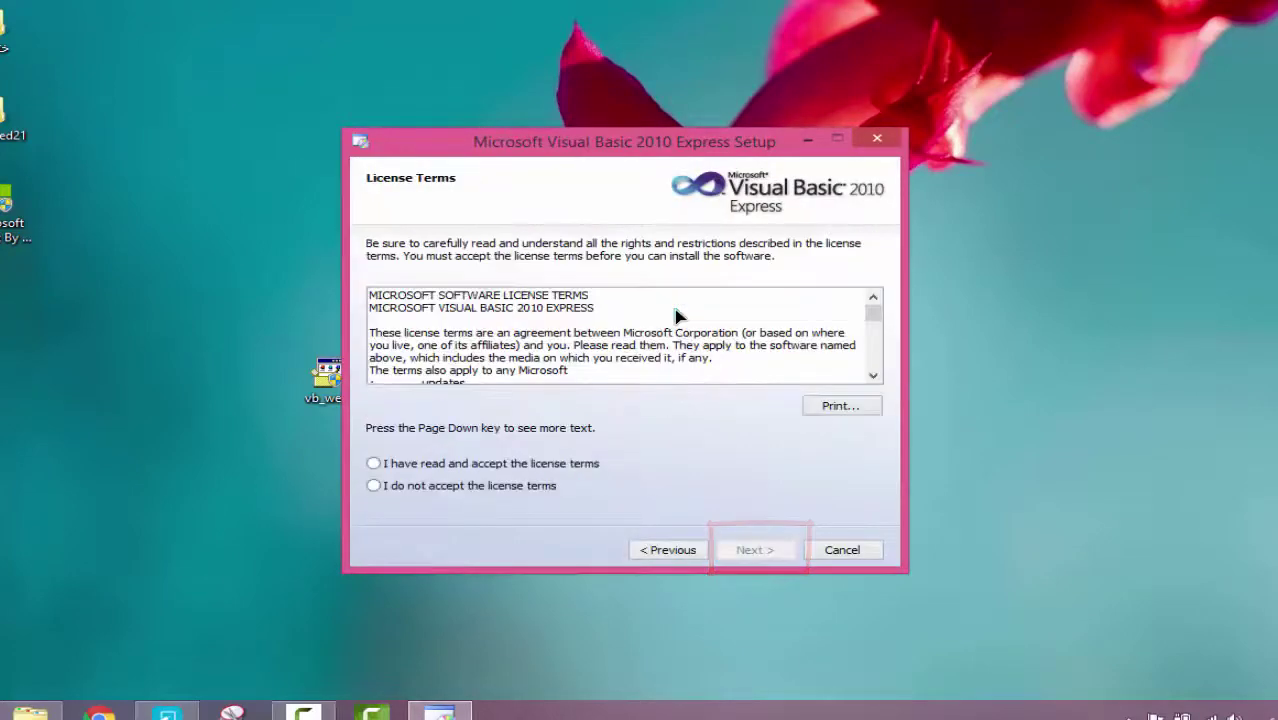
key(alt+a)
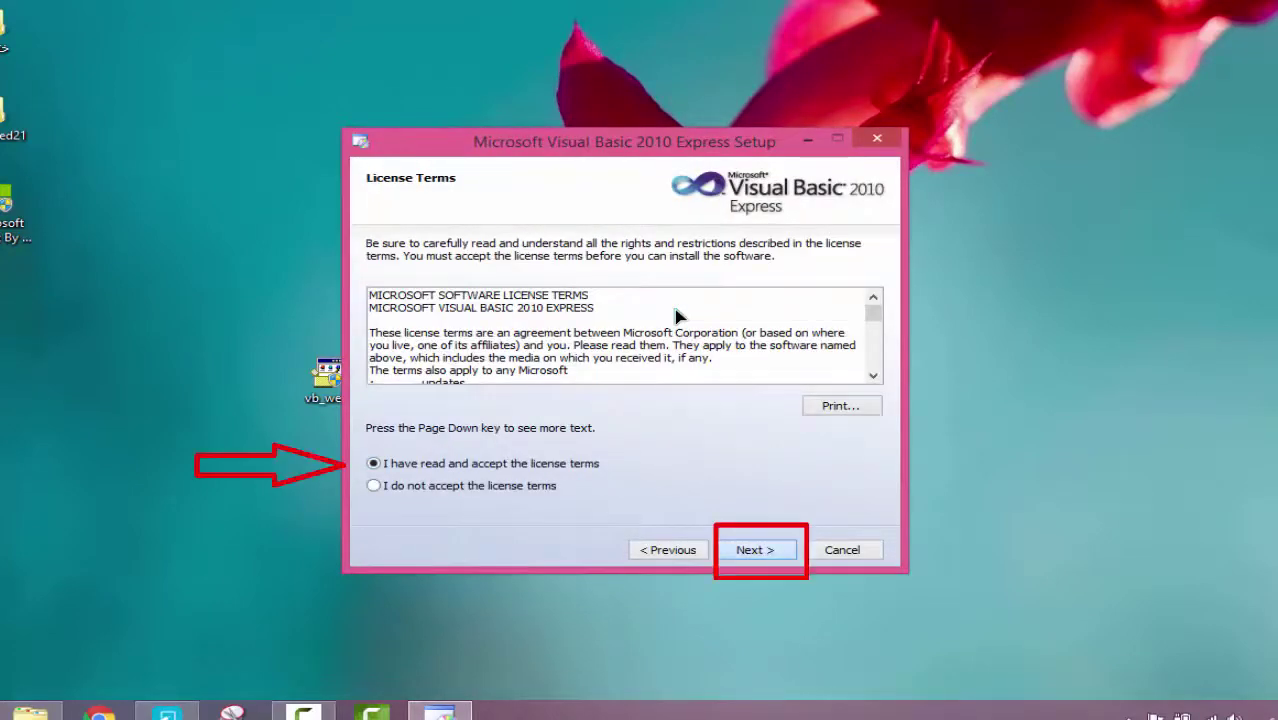
key(Return)
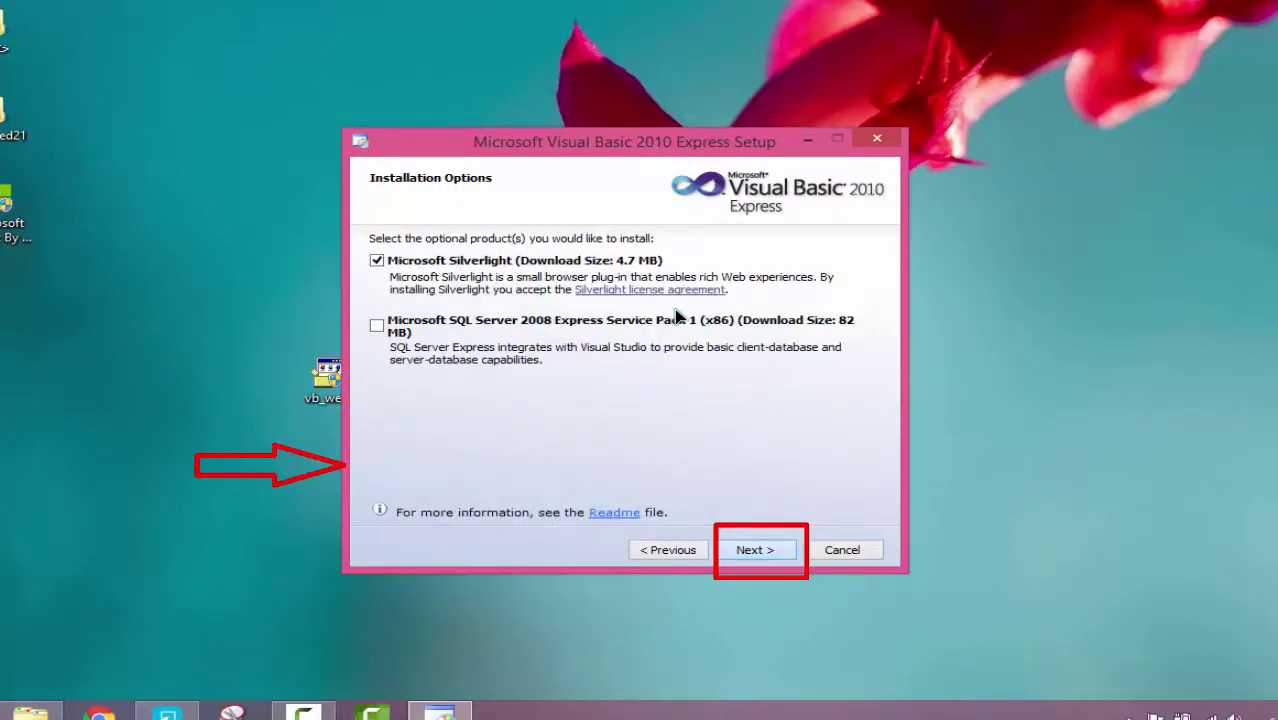
key(Return)
Try to set the installation destination to the root of Local Disk (D:).
key(alt+b)
key(alt+Down)
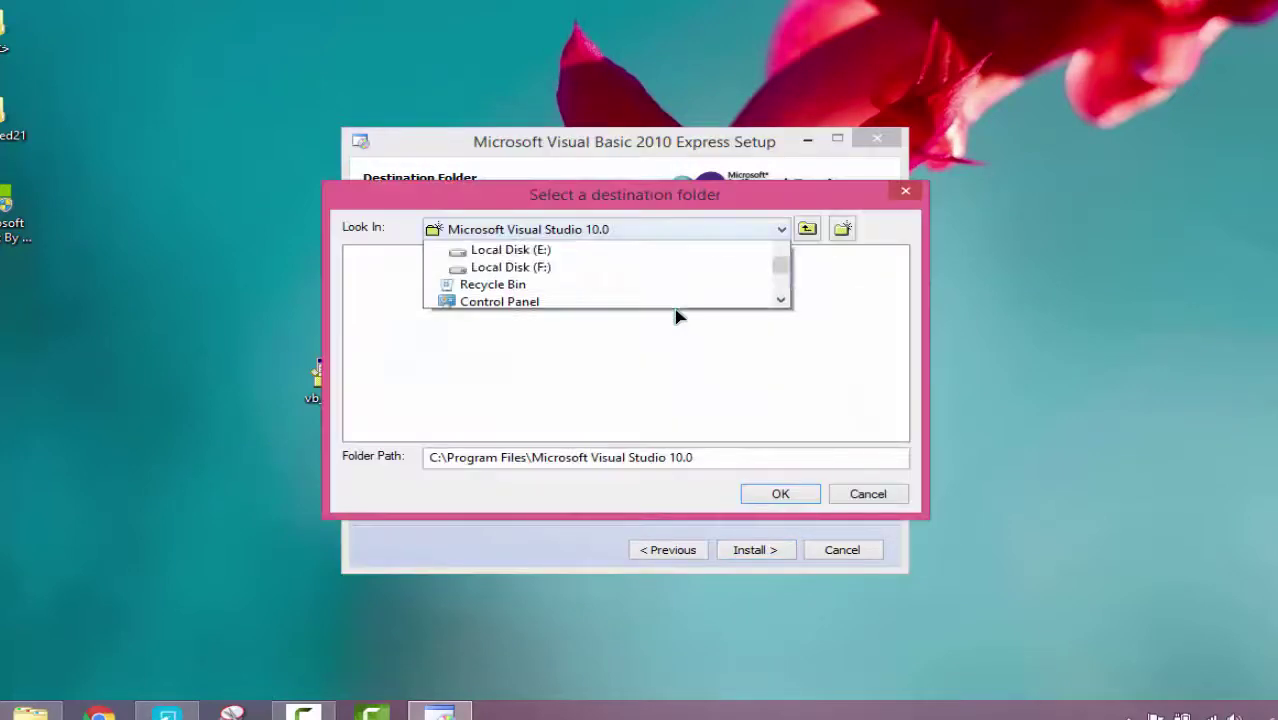
key(Down)
key(Down)
key(Up)
key(Return)
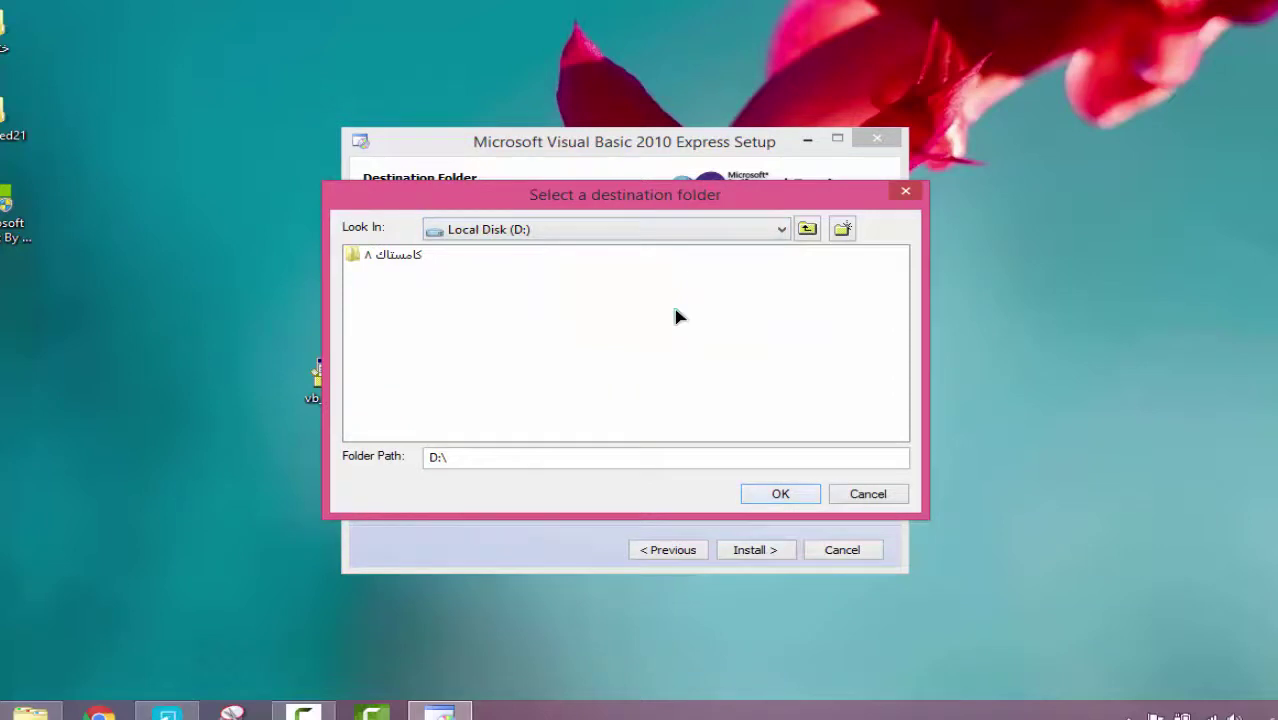
key(Return)
Set the installation folder to "D:\فيجول بيسك ٢٠١٠" and start installing Visual Basic 2010 Express.
key(Return)
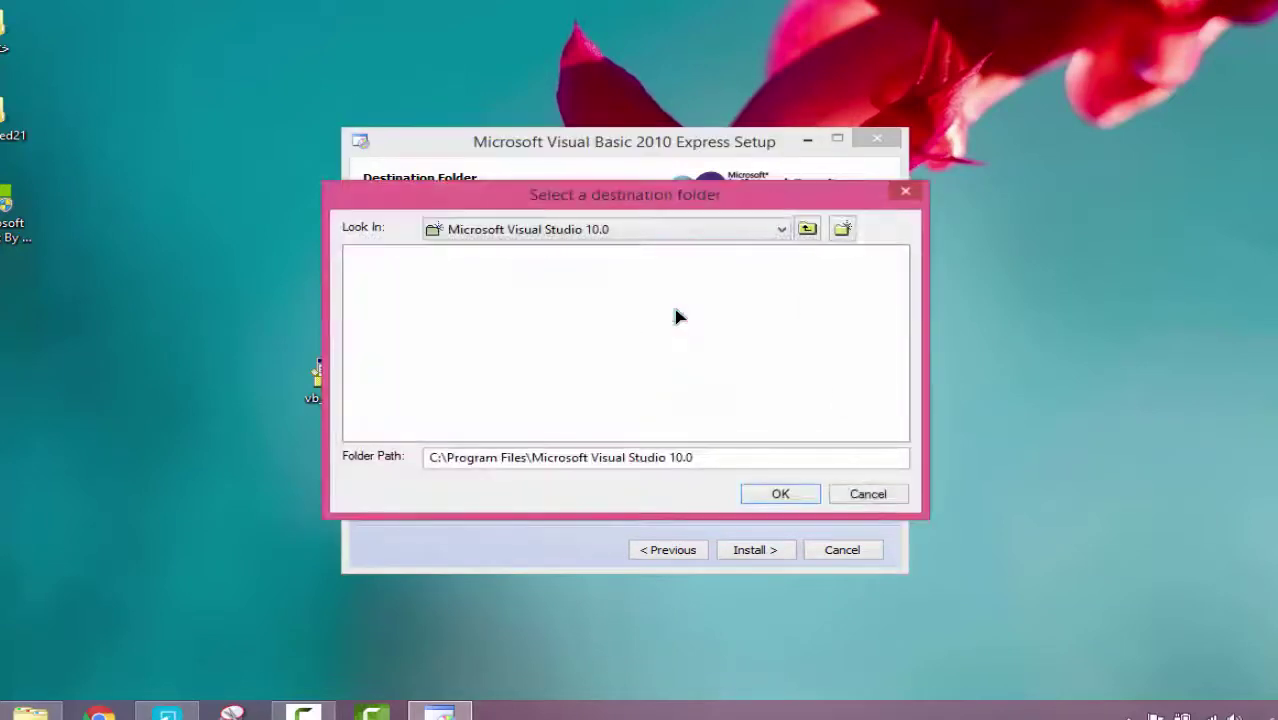
key(alt+Down)
key(Down)
key(Down)
key(Up)
key(Return)
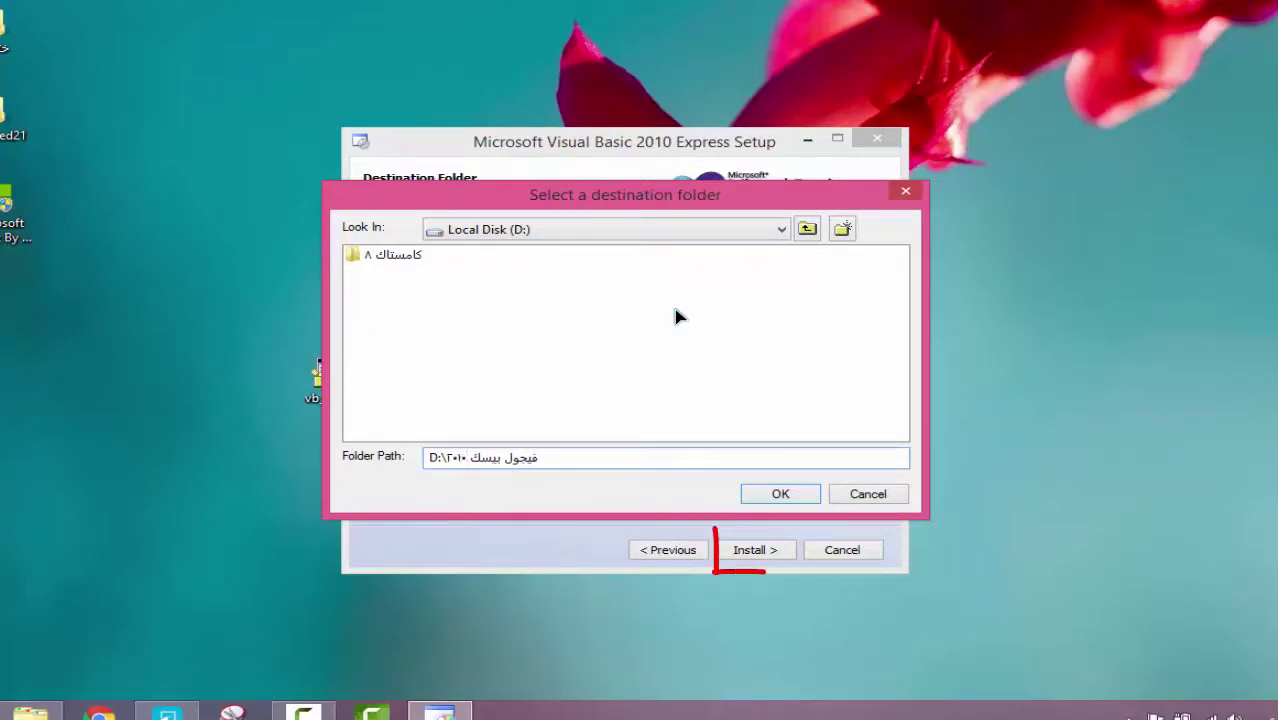
key(Return)
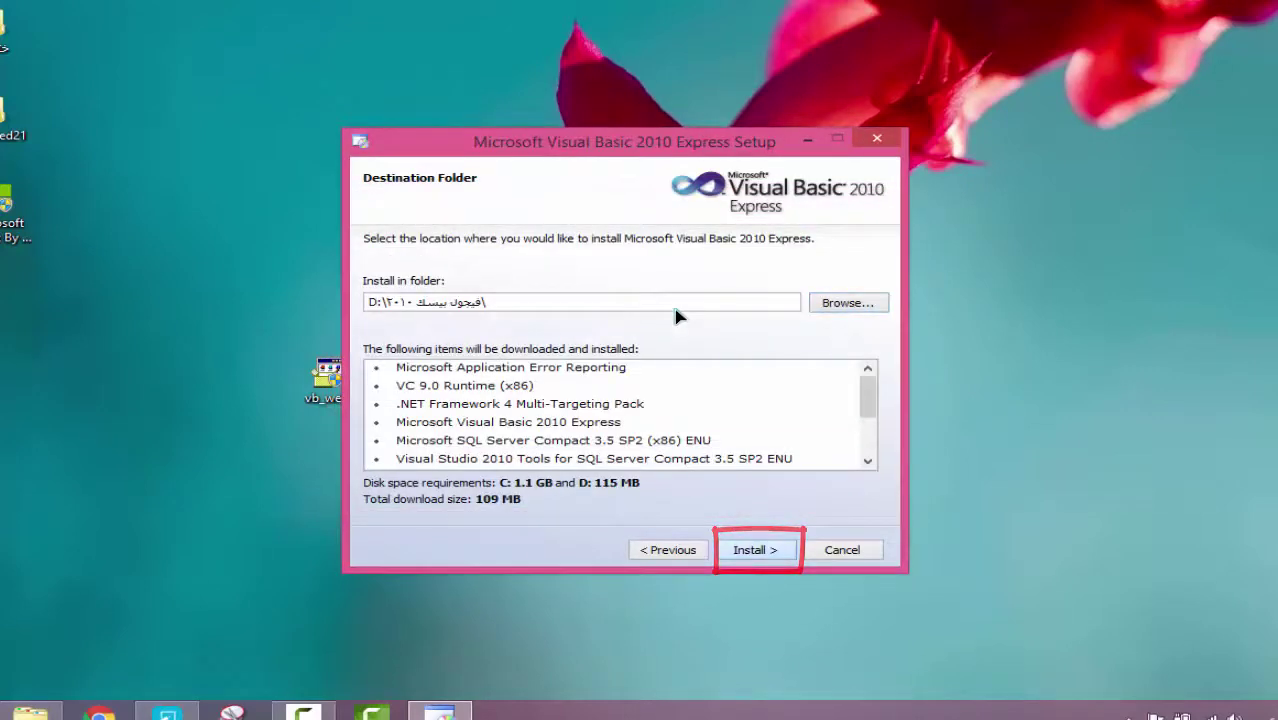
key(Return)
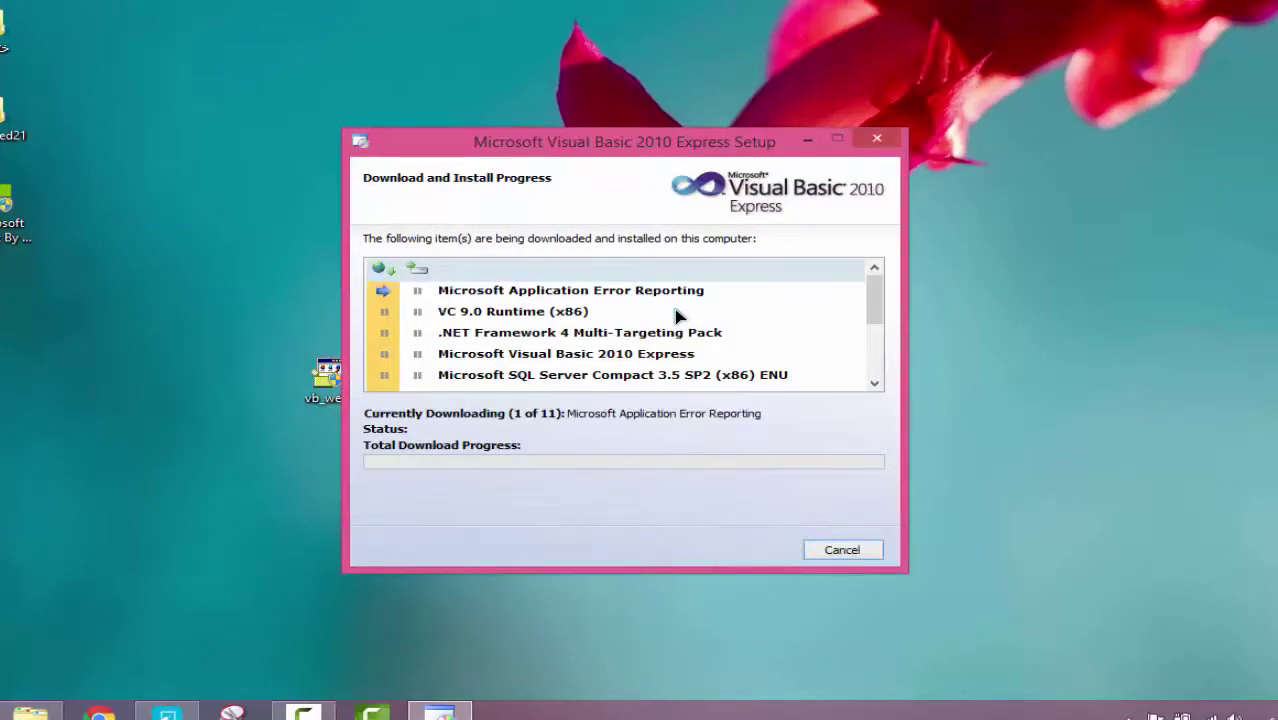
right_click(1135, 297)
right_click(1087, 284)
click(1140, 347)
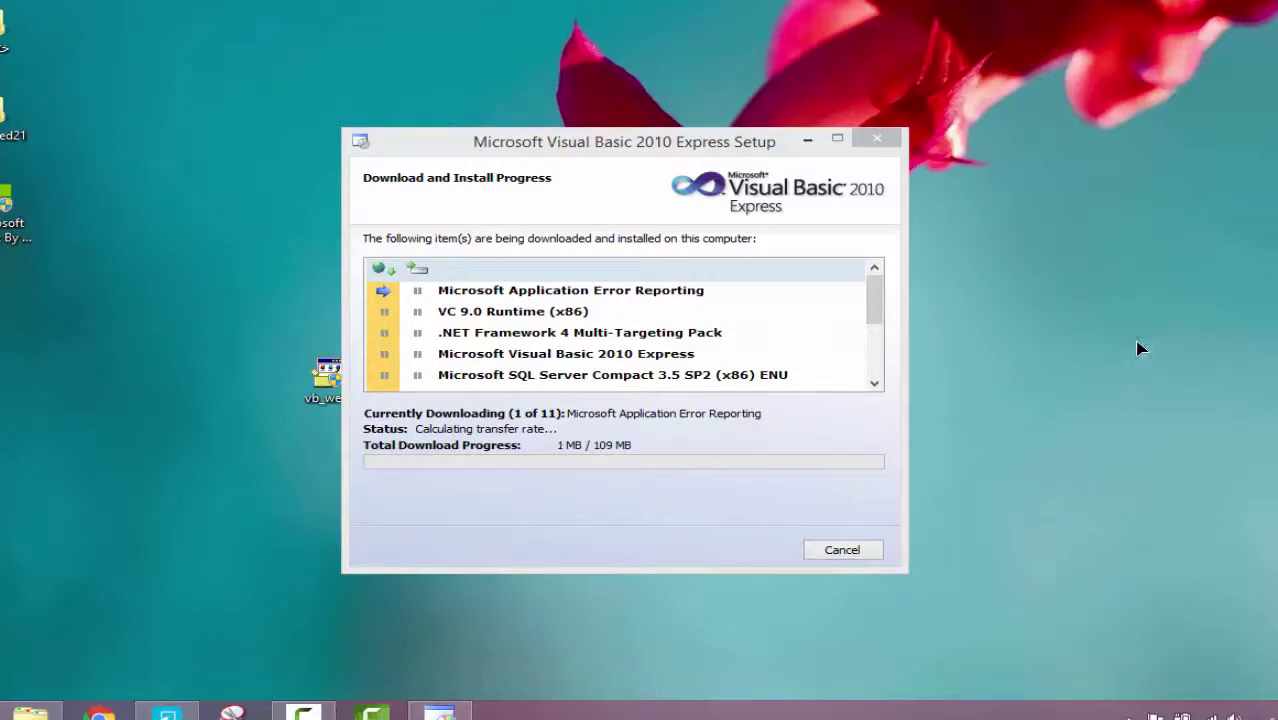
right_click(1120, 274)
click(1140, 320)
right_click(1125, 284)
click(1160, 343)
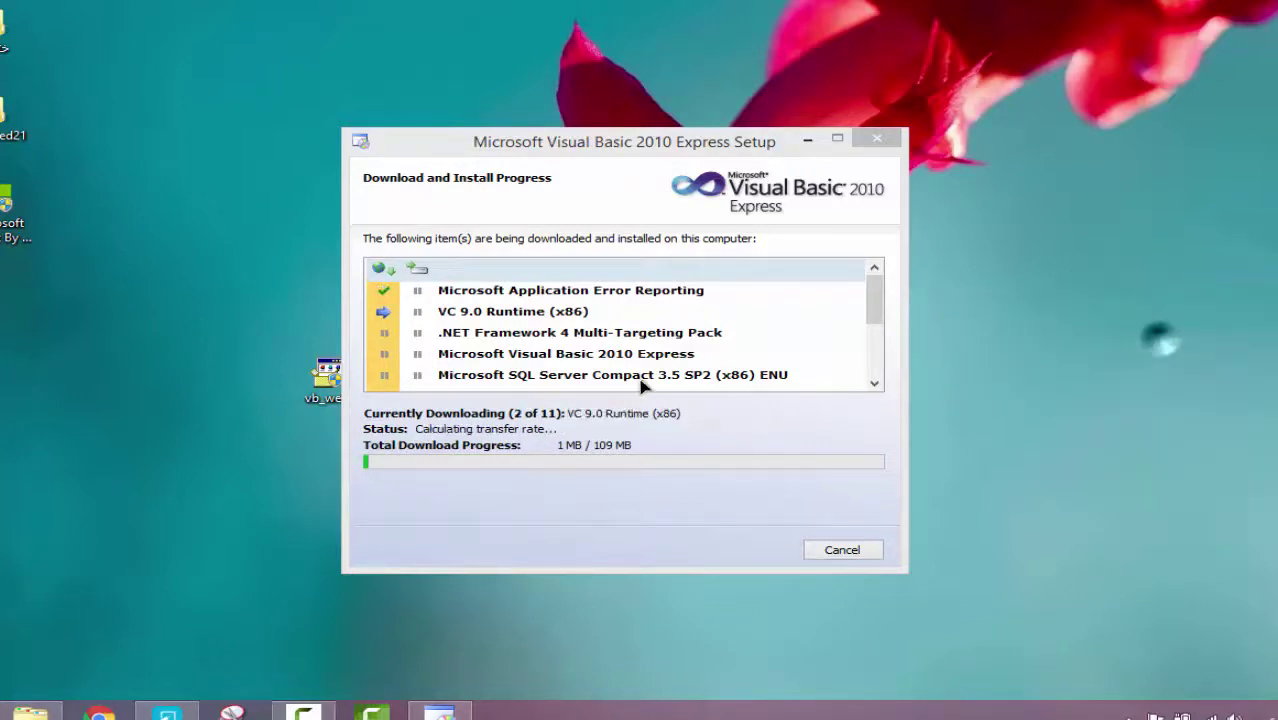
right_click(1121, 304)
click(1151, 359)
right_click(958, 303)
click(1011, 357)
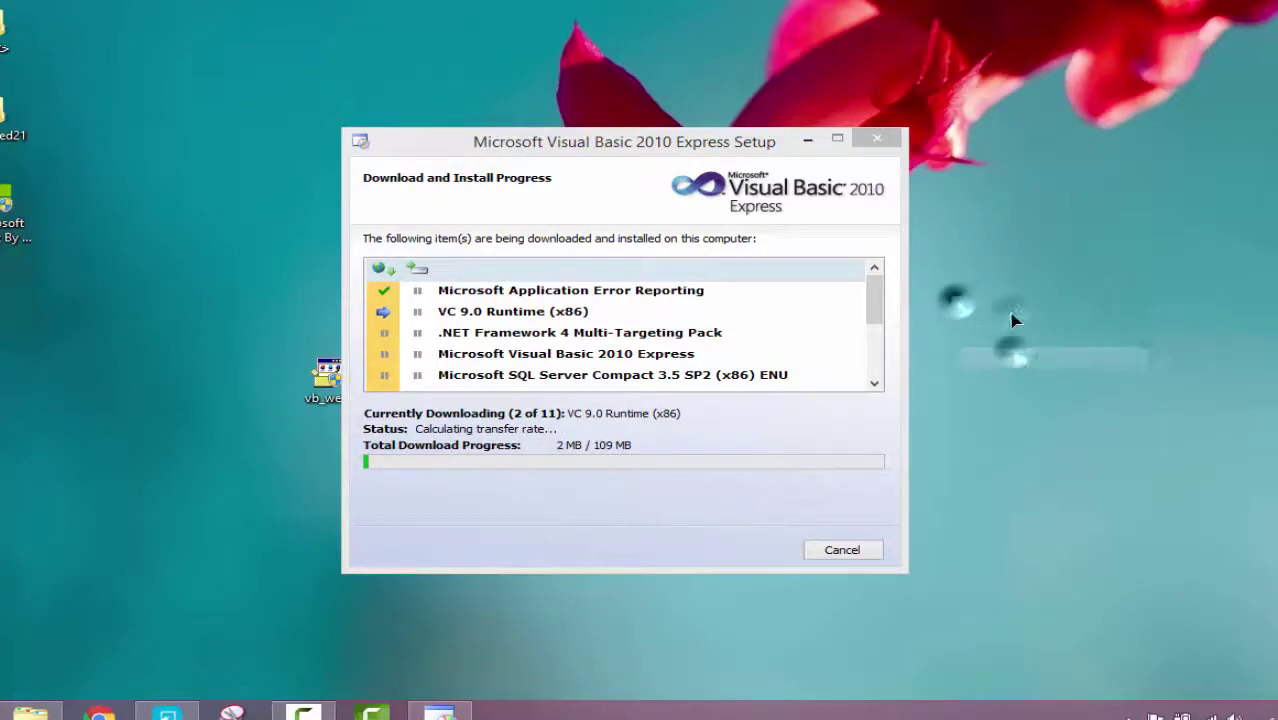
right_click(1012, 313)
click(1056, 367)
right_click(1042, 324)
right_click(1056, 317)
click(1100, 370)
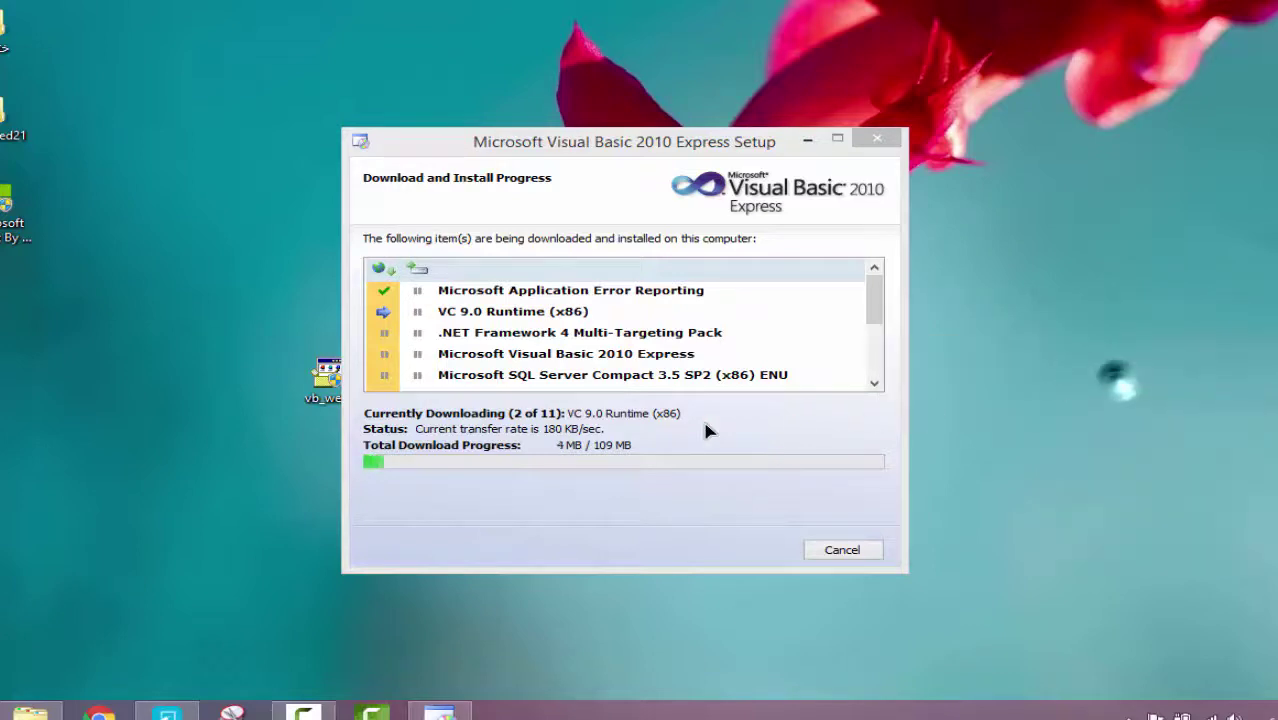
right_click(1176, 260)
click(1220, 315)
Restore the note window and add the line "راح ينصب راح يستغقرق وقت" below the separator.
click(172, 708)
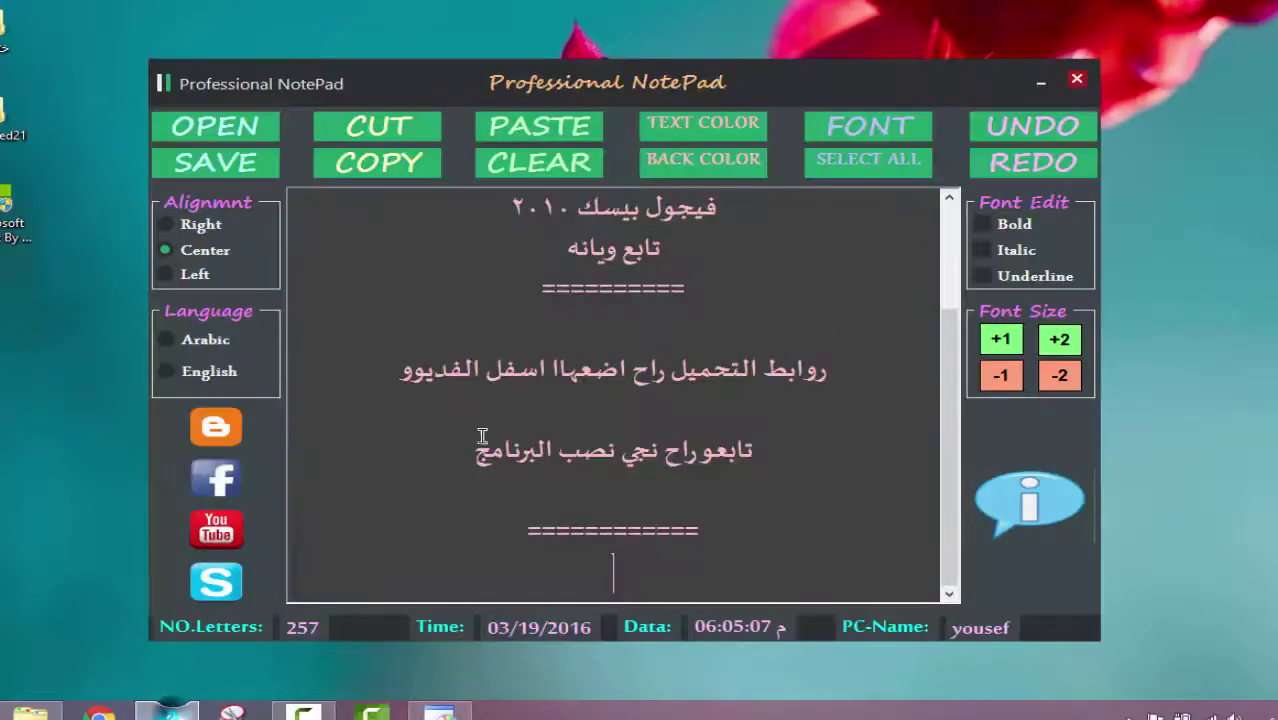
key(Return)
key(Return)
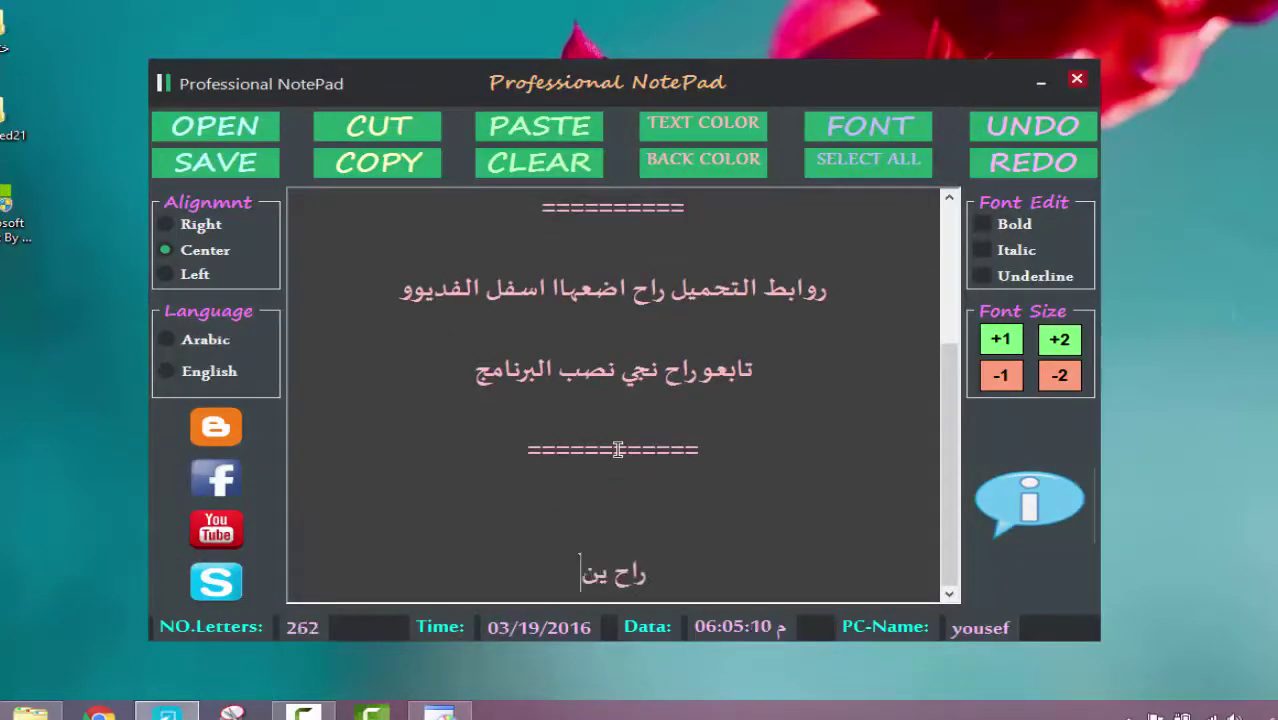
key(BackSpace)
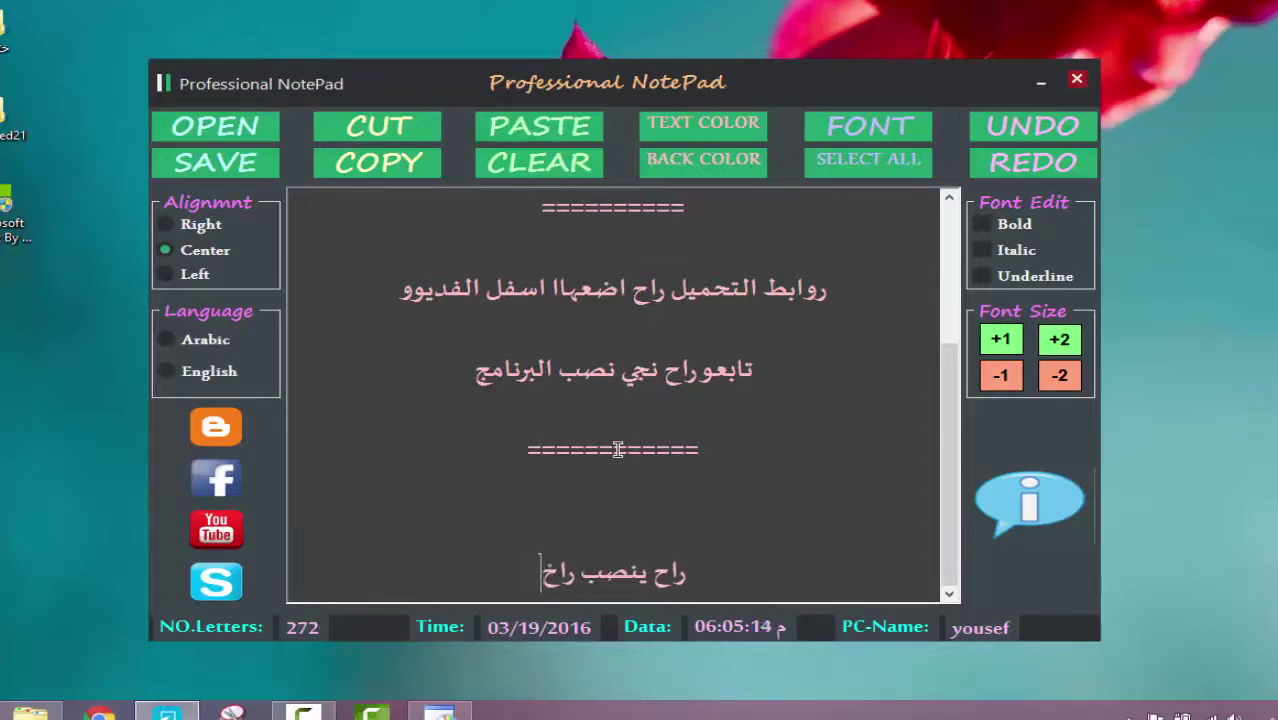
text(ح يستغ)
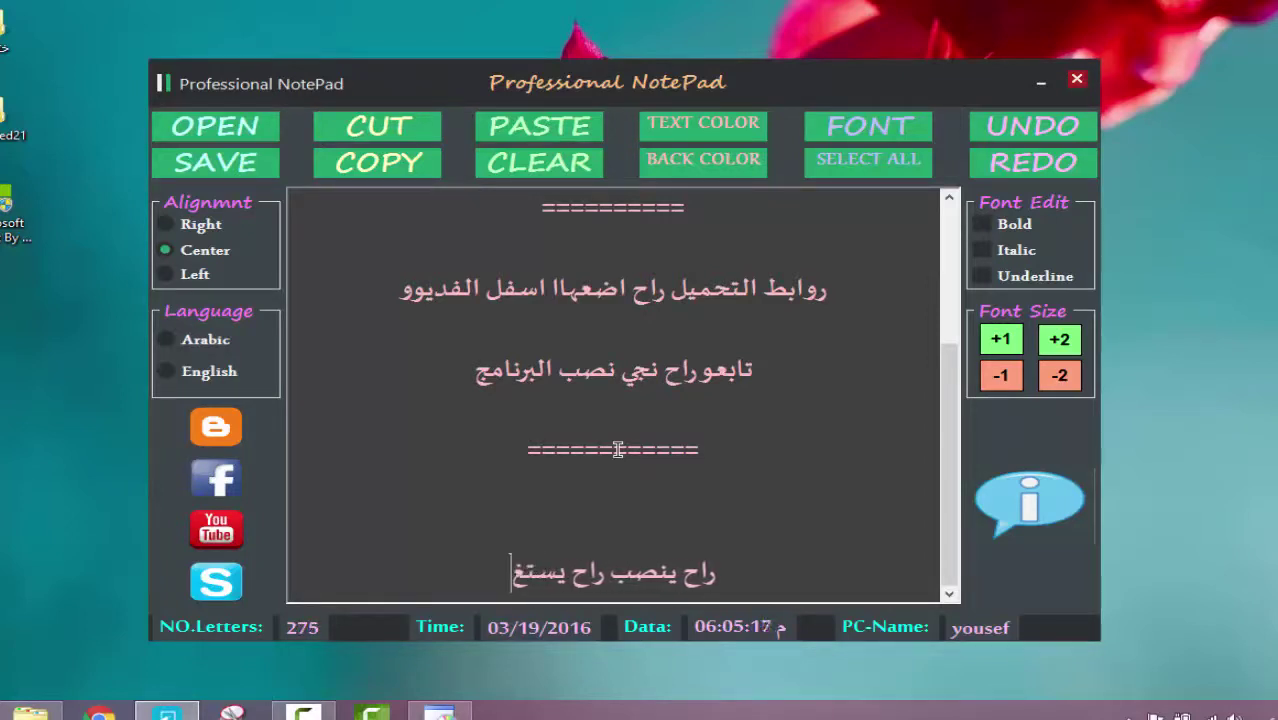
text(فرق وقت)
key(Return)
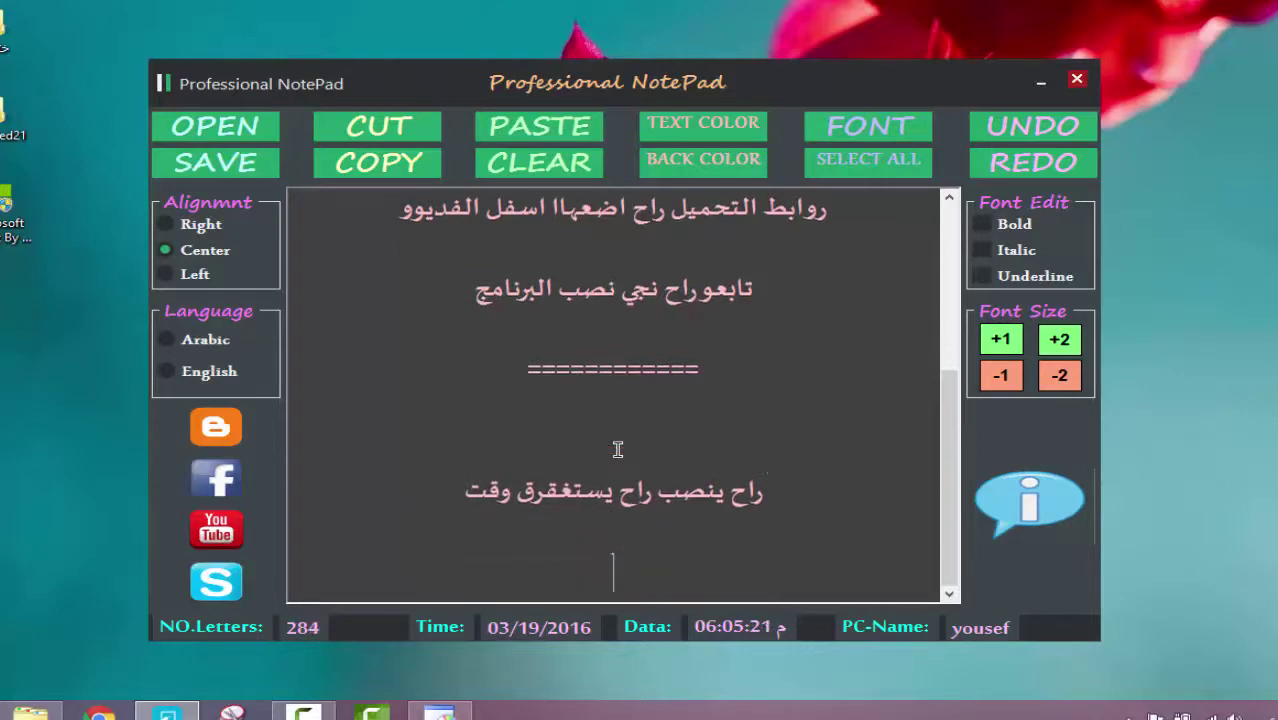
Add the line "راح اوقف الفديوو من يكمل ارجعلكم" to the end of the note.
text(راح اوقف الفدي)
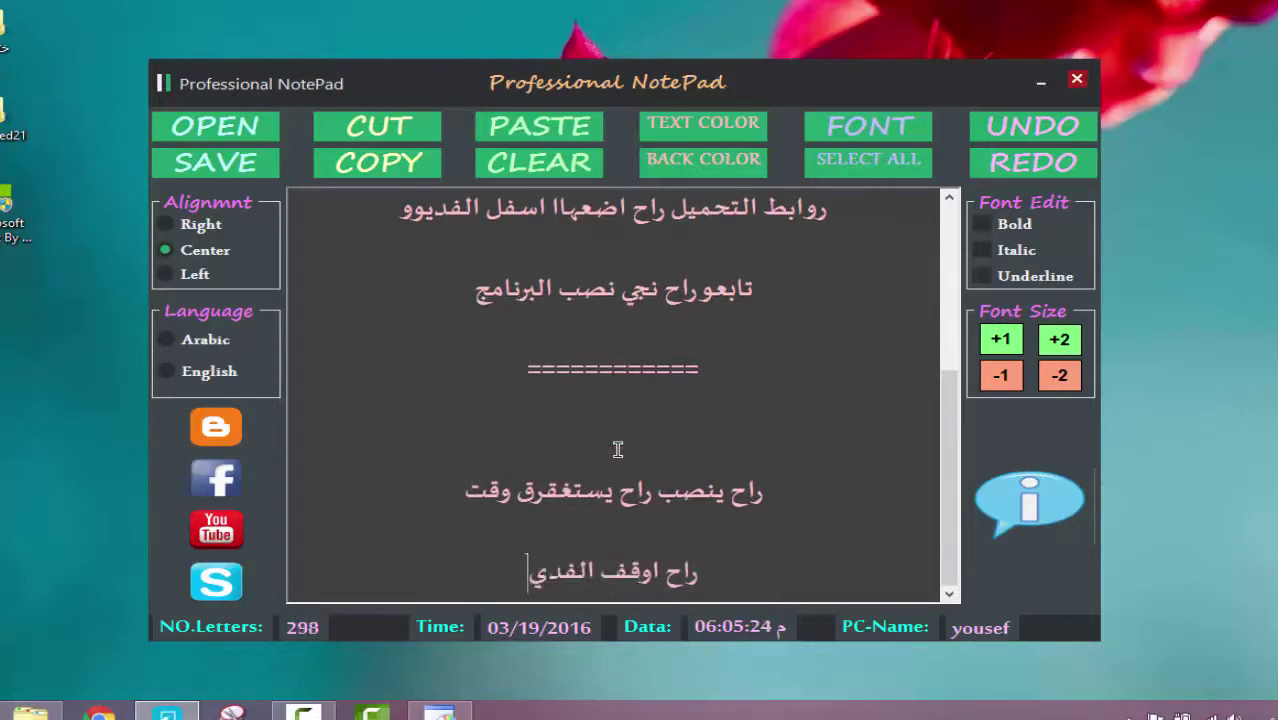
text(وو من يكمل ار)
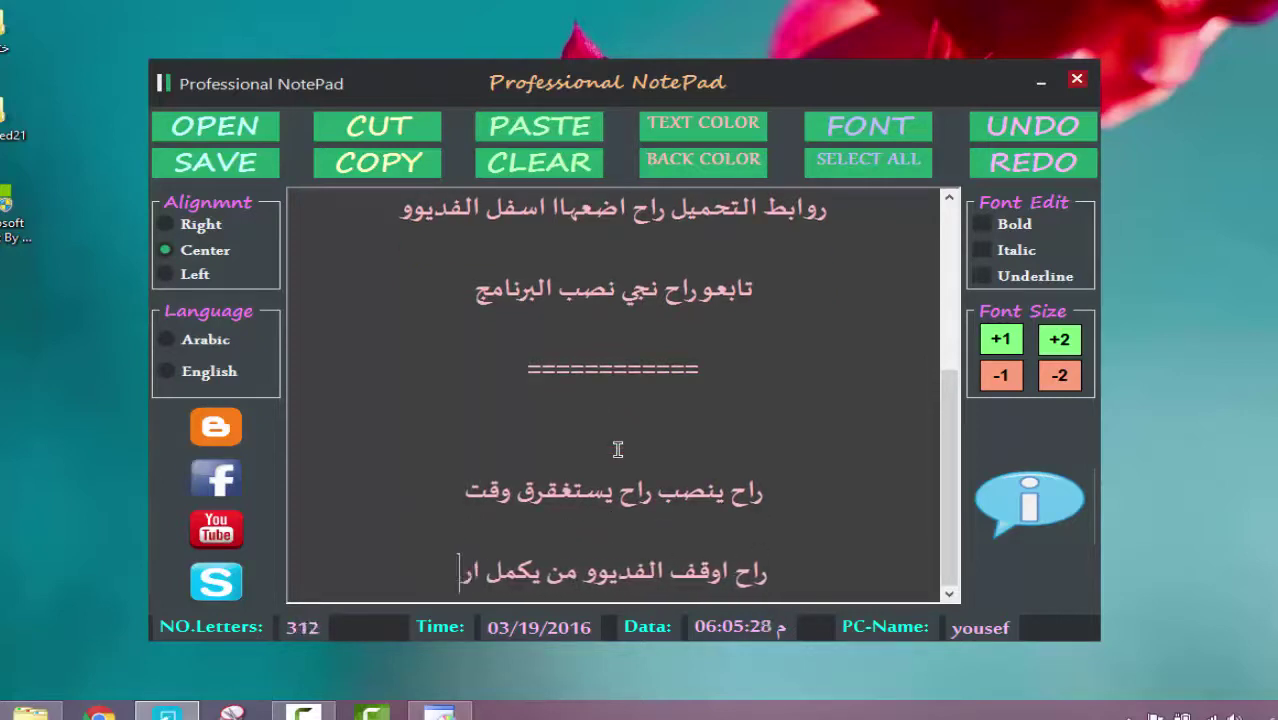
text(جعلكم)
key(Return)
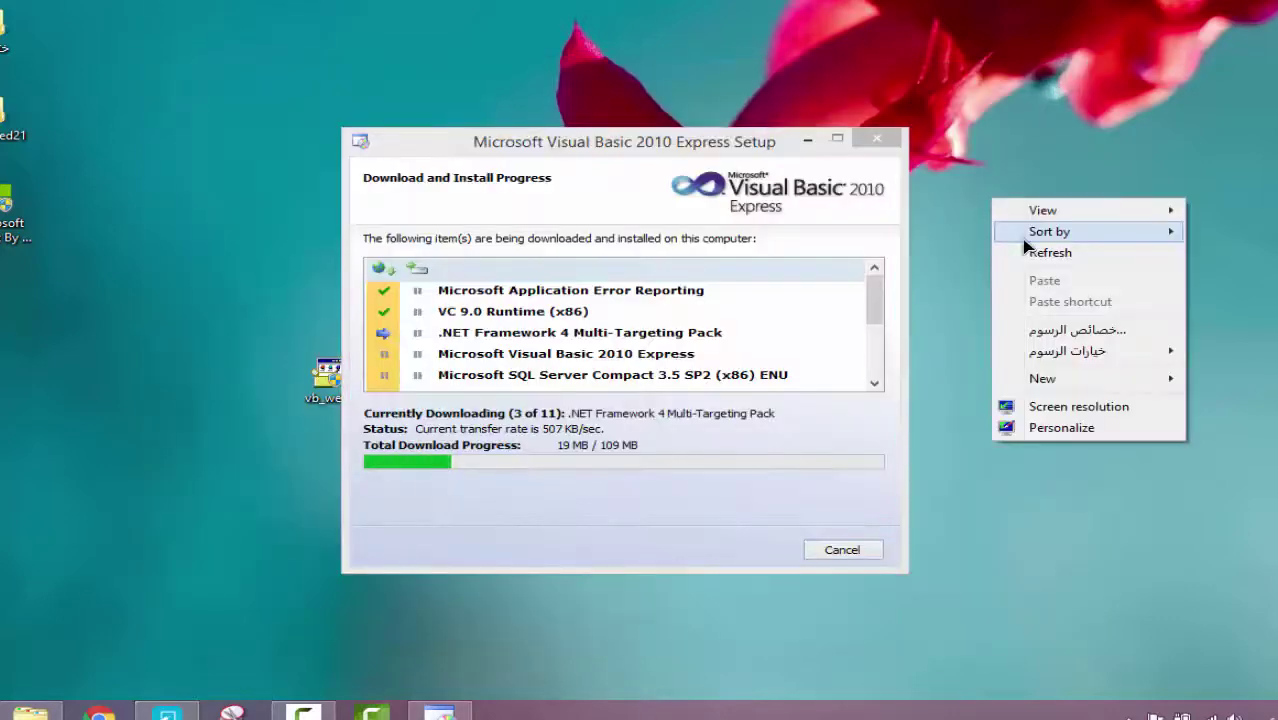
key(Escape)
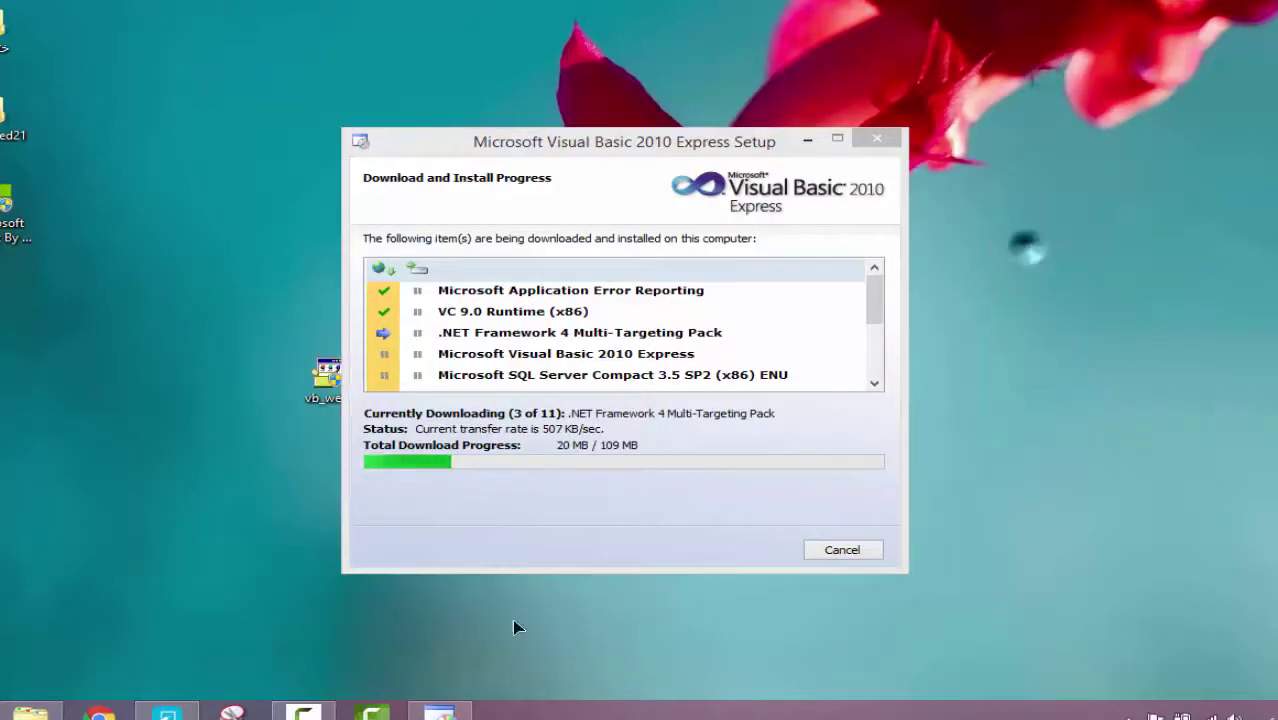
key(F9)
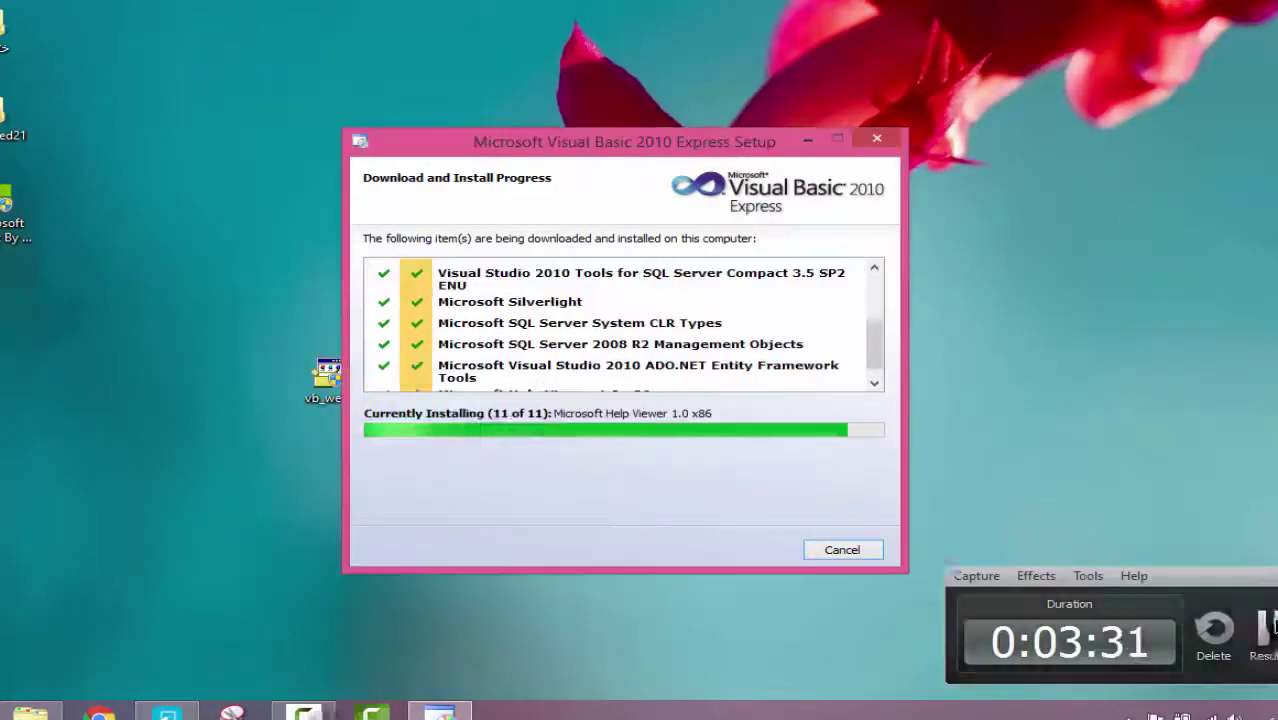
click(1274, 626)
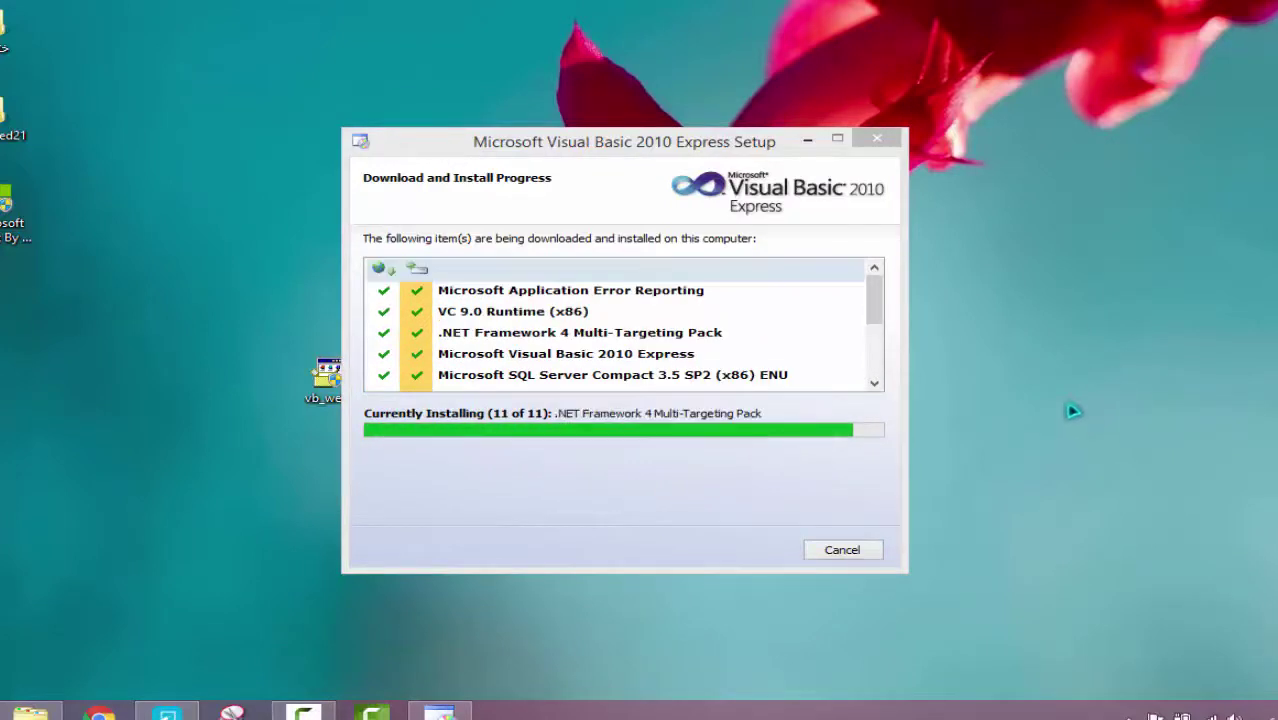
right_click(1038, 370)
click(1090, 434)
Bring back the note, add the line "ننتضر التنصيب يكمل", and minimize the note window.
mouse_move(168, 708)
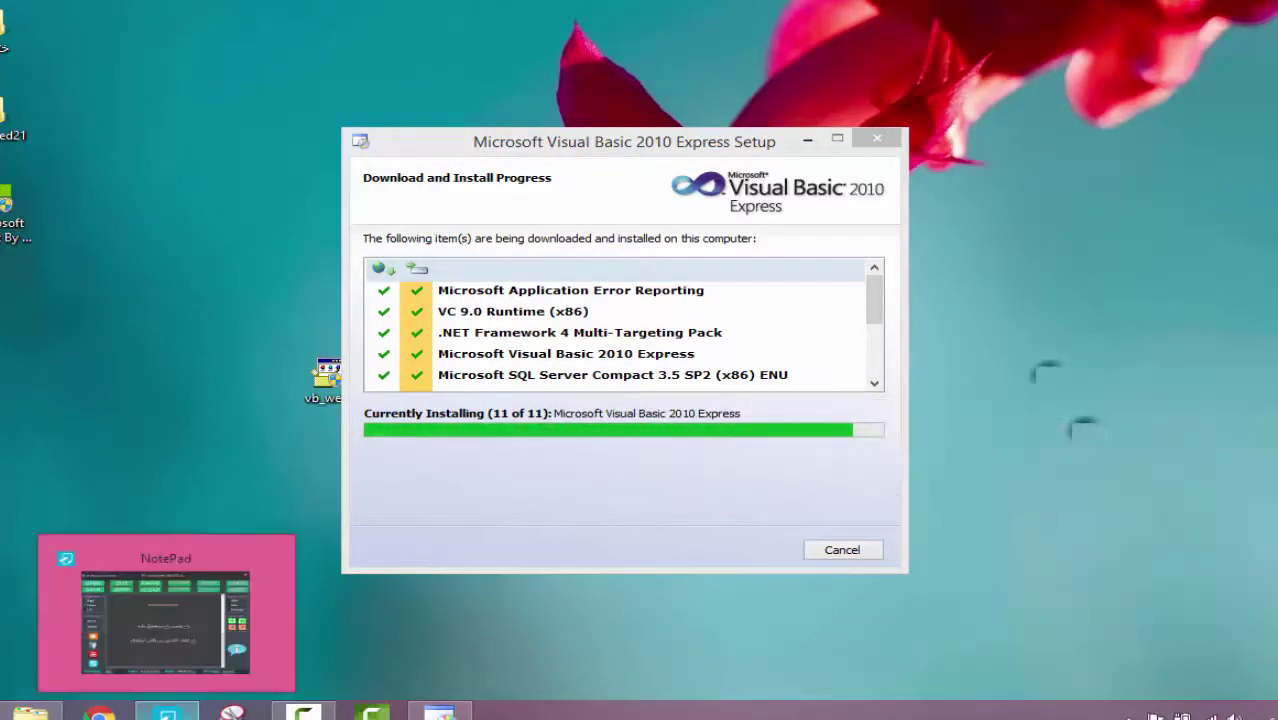
click(190, 640)
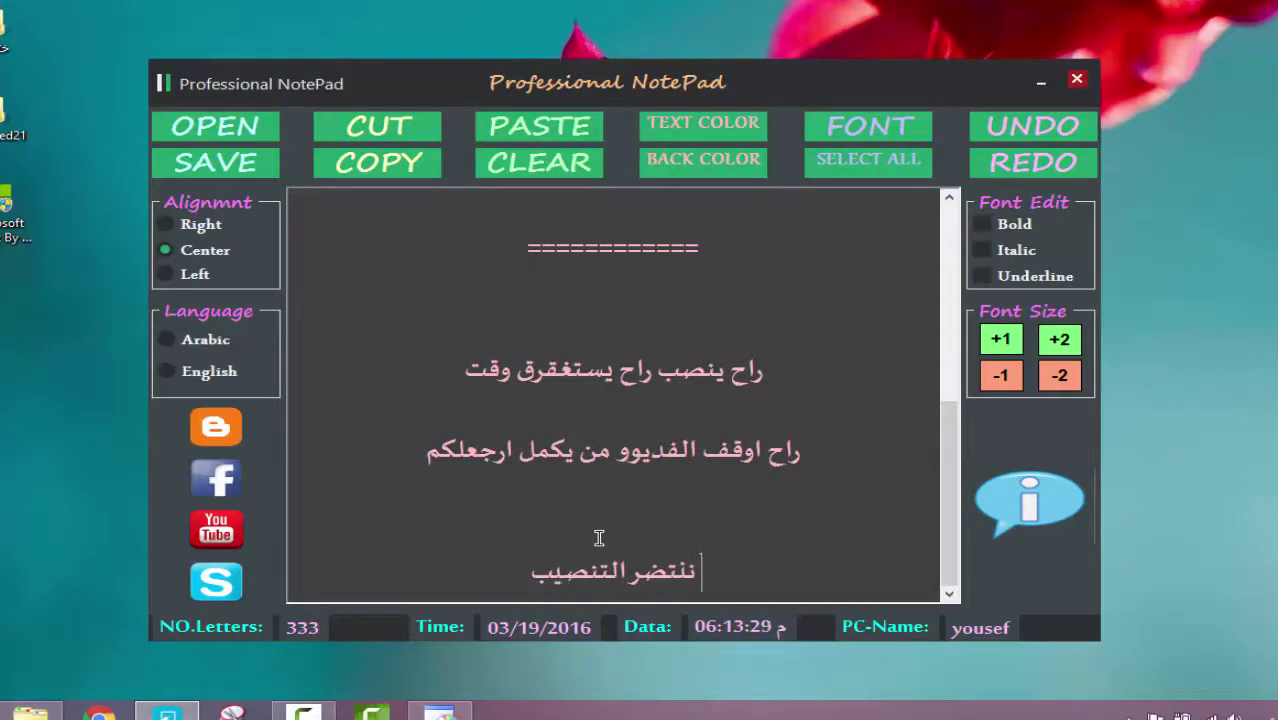
text(ل)
key(Return)
key(Return)
click(1041, 82)
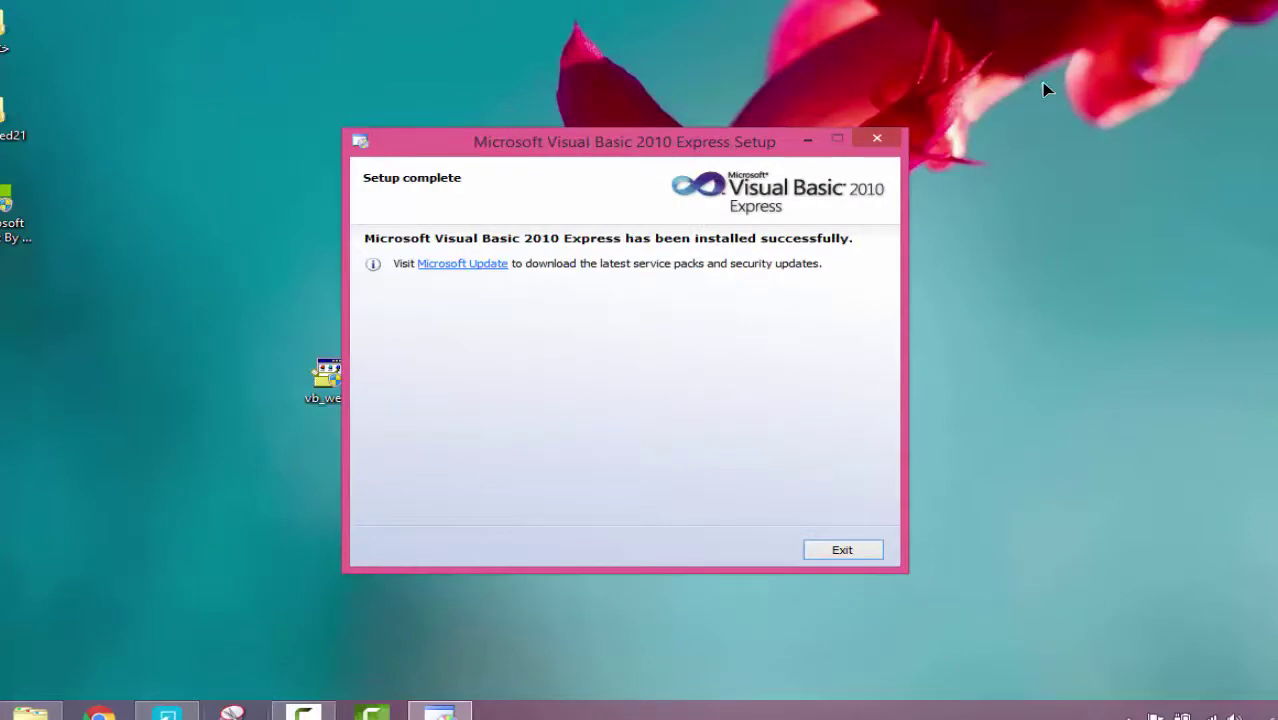
Reopen the note, add the line "تم التنصيب بنجاح هسه راح نجي نفعل البرنامج", and minimize it again.
click(168, 710)
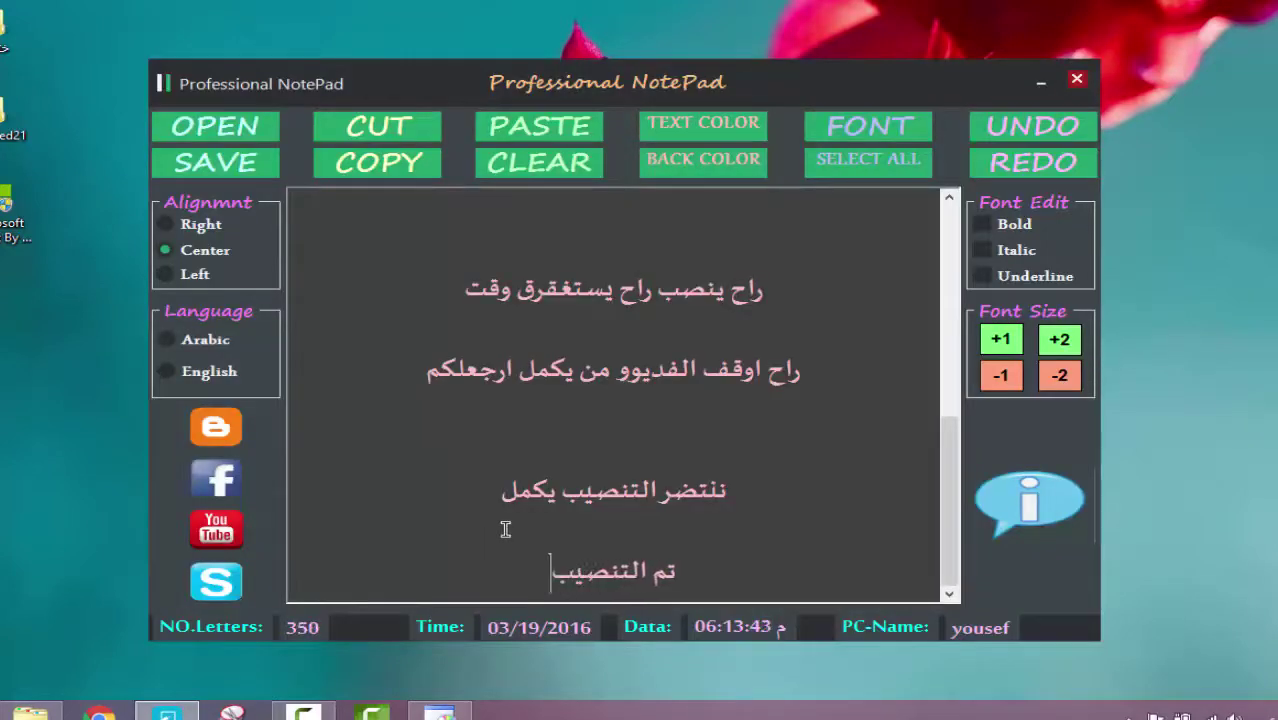
text(تم التنصيب بنجاح هسه)
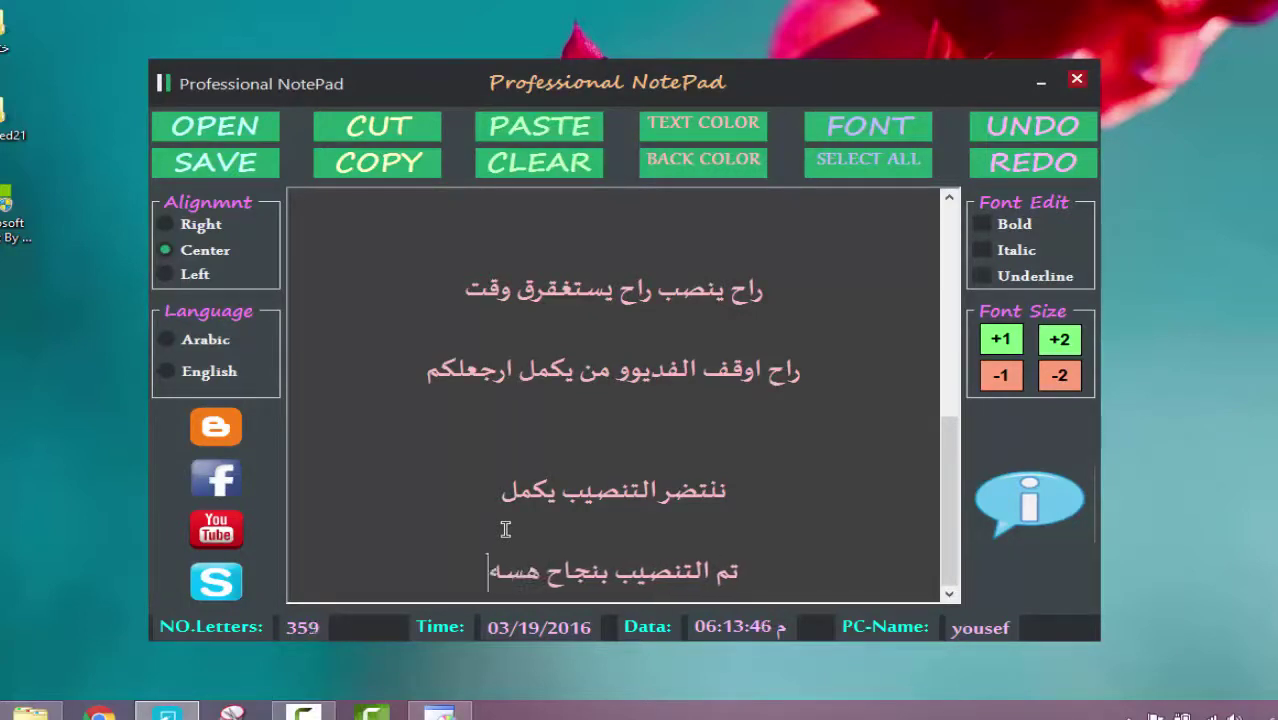
text( راح نجي نفعل)
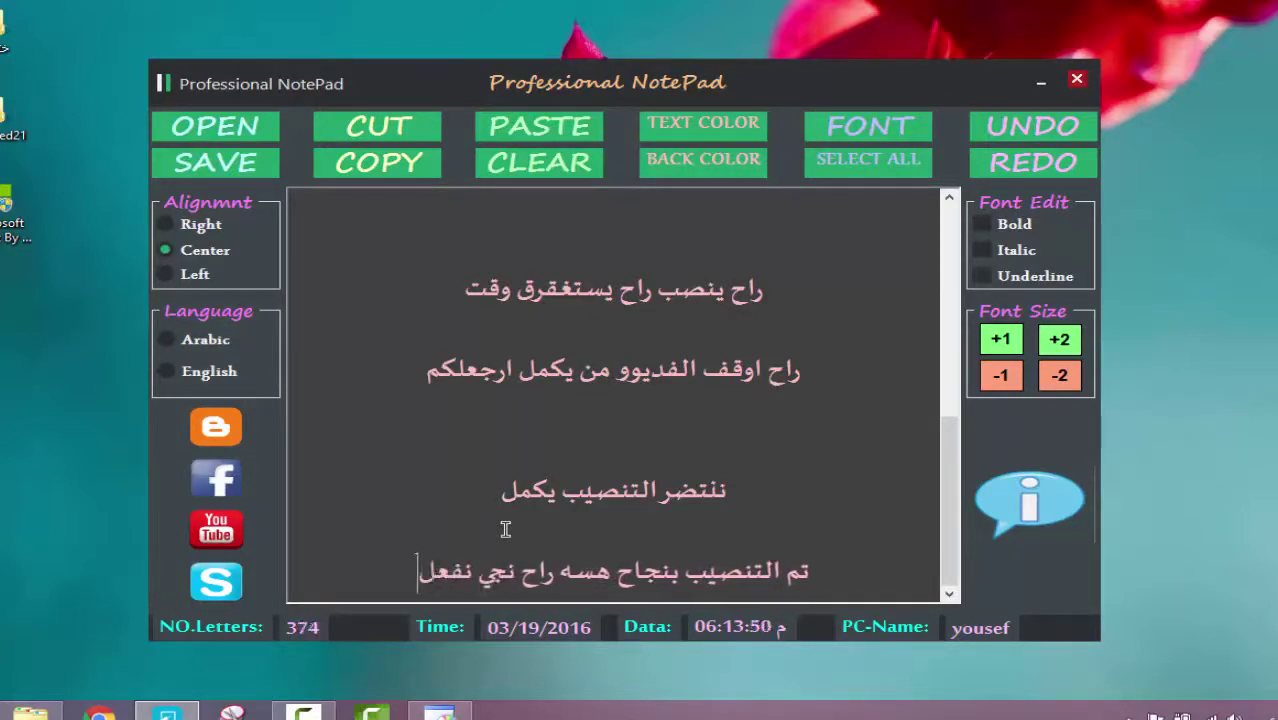
text( البرنامج)
key(Return)
key(Return)
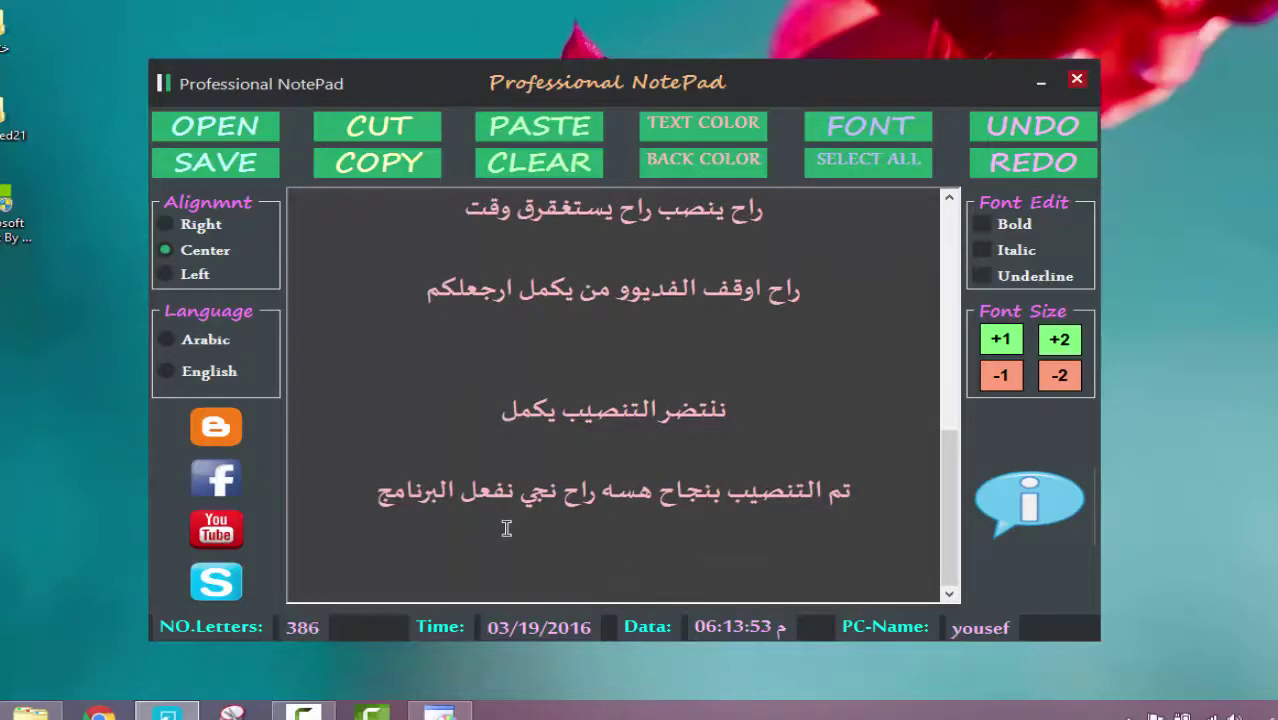
click(1040, 80)
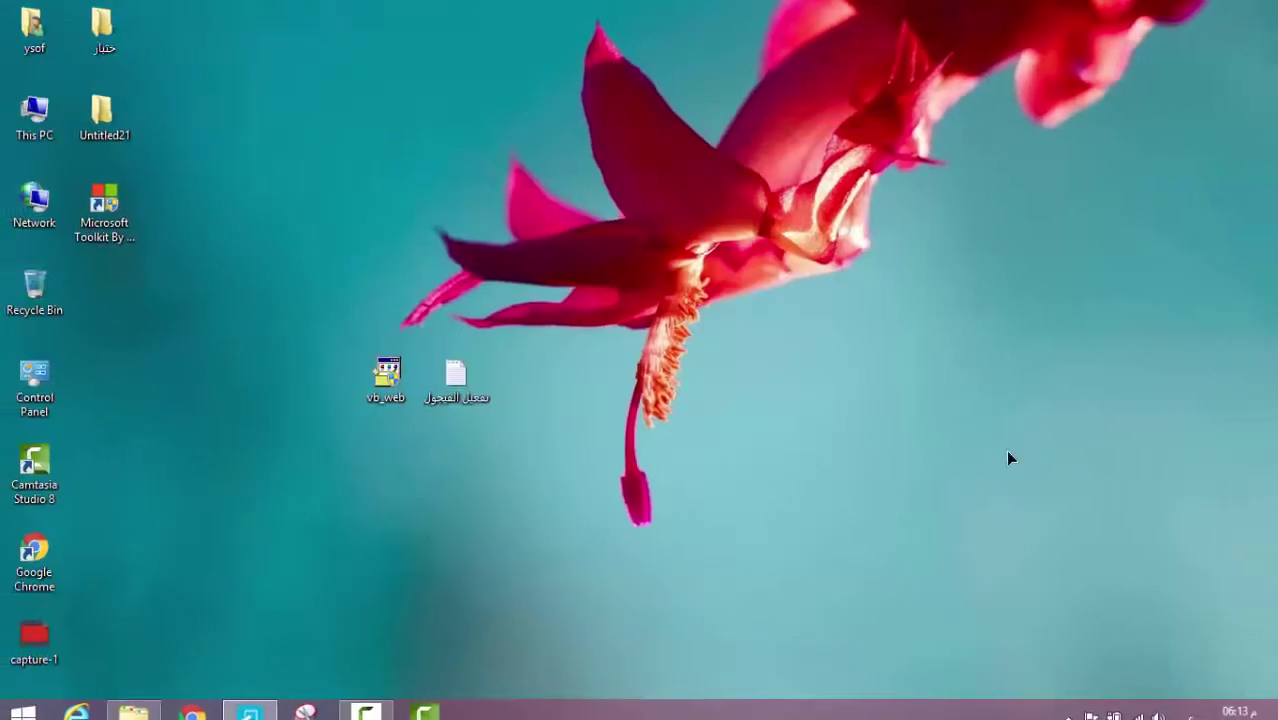
right_click(733, 197)
right_click(492, 212)
click(559, 274)
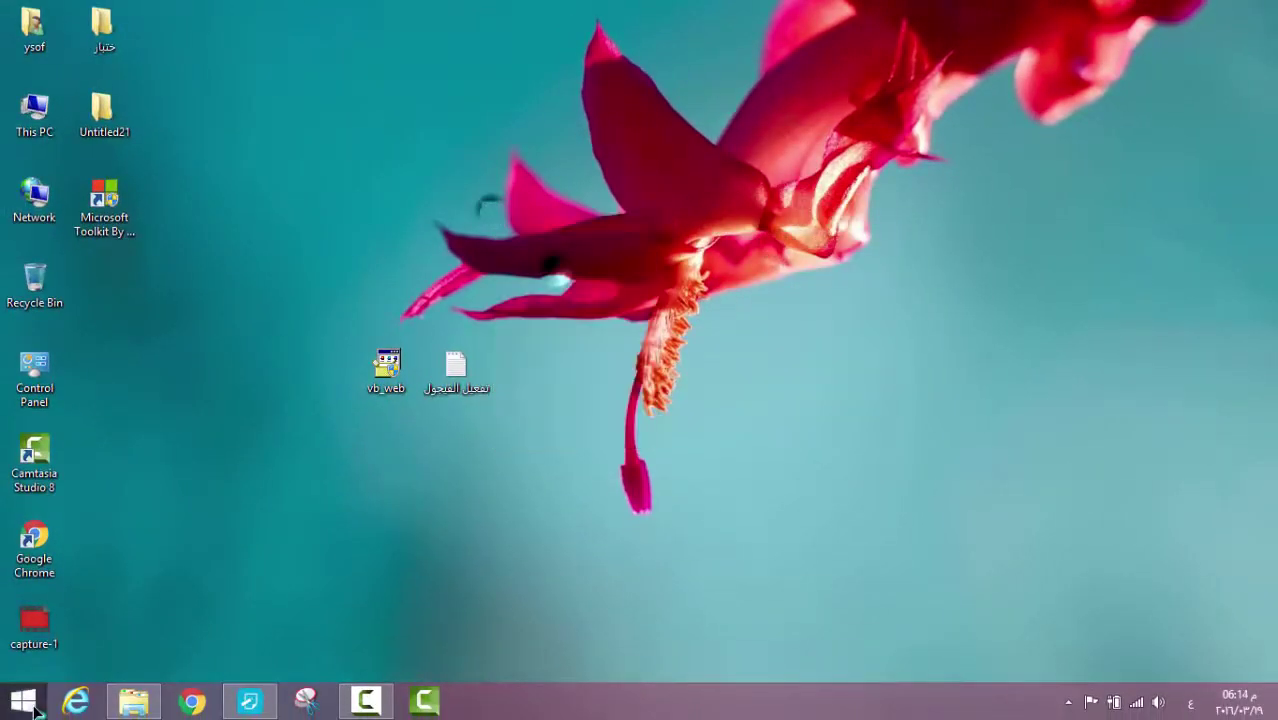
Launch Microsoft Visual Basic 2010 Express from the list of all installed apps.
key(super)
click(128, 673)
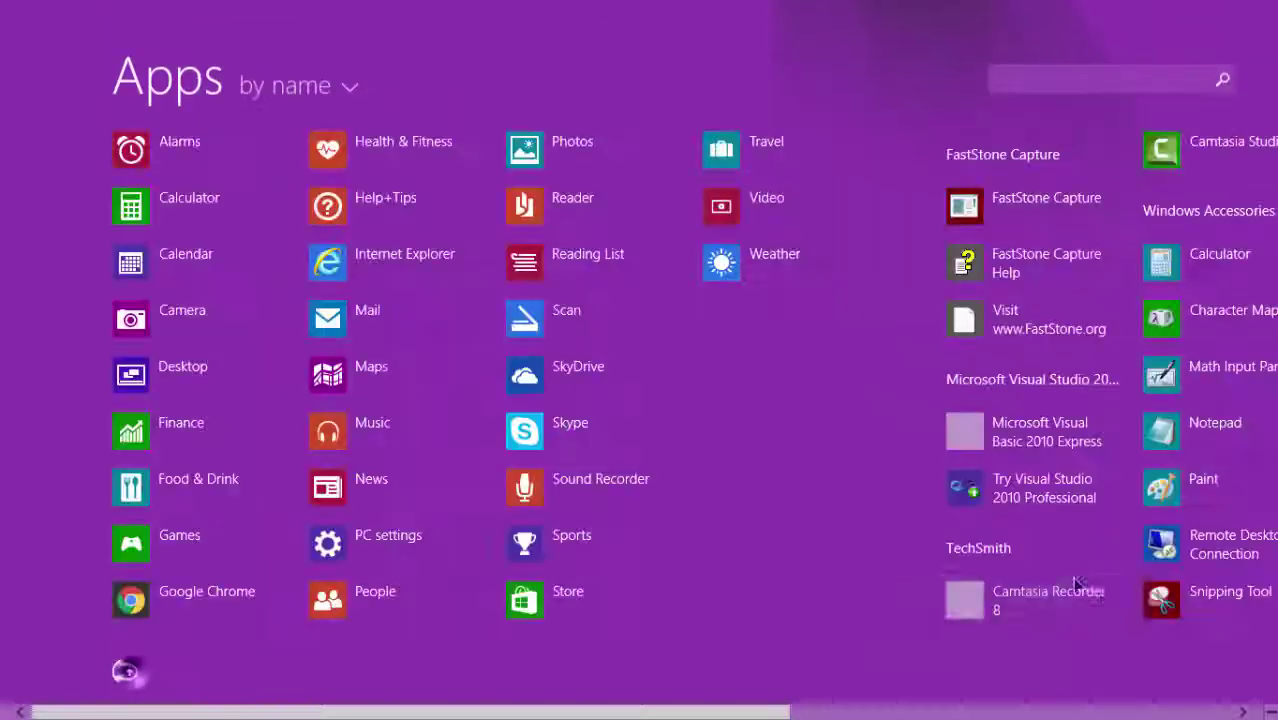
scroll(925, 622, down, 5)
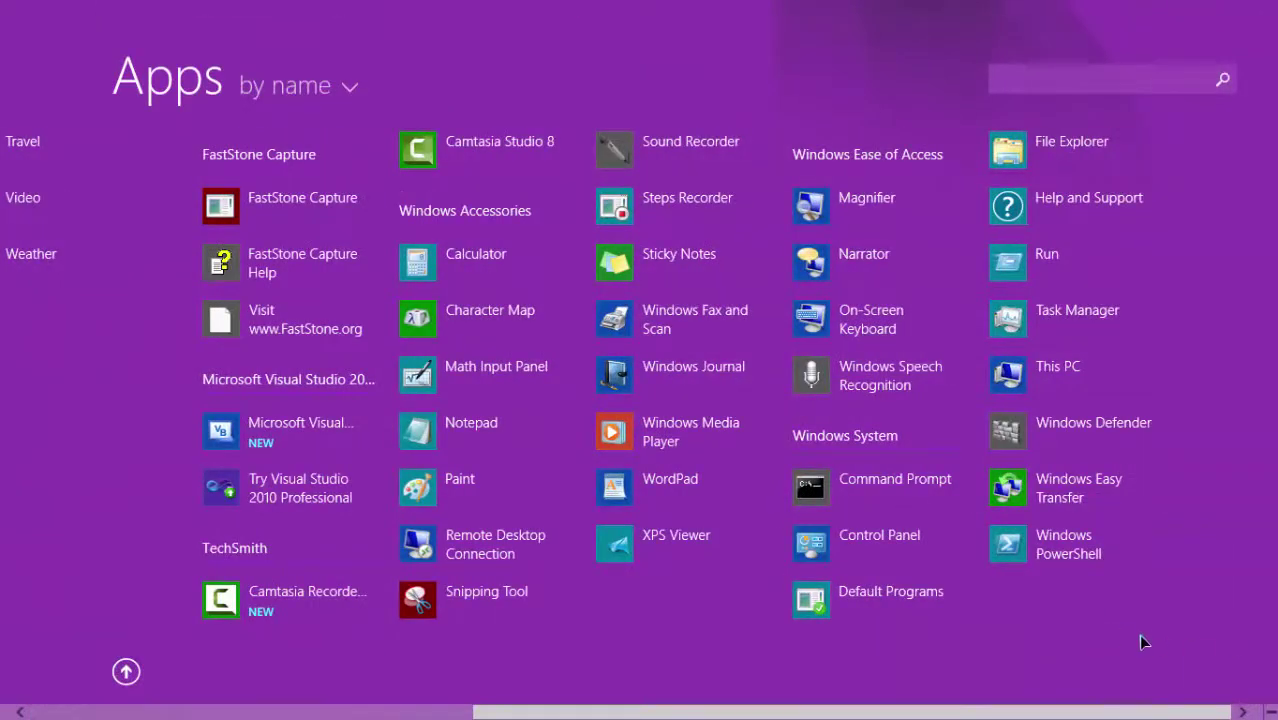
click(267, 433)
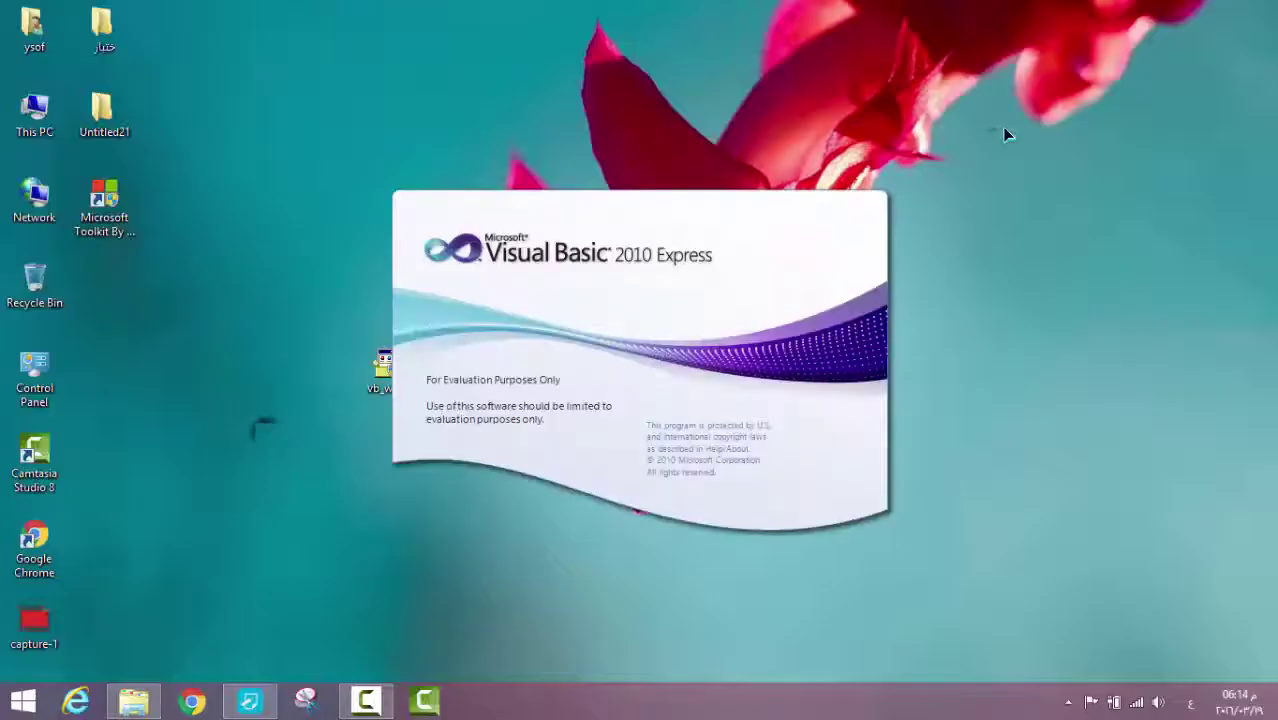
right_click(986, 110)
click(1032, 175)
right_click(934, 175)
click(955, 237)
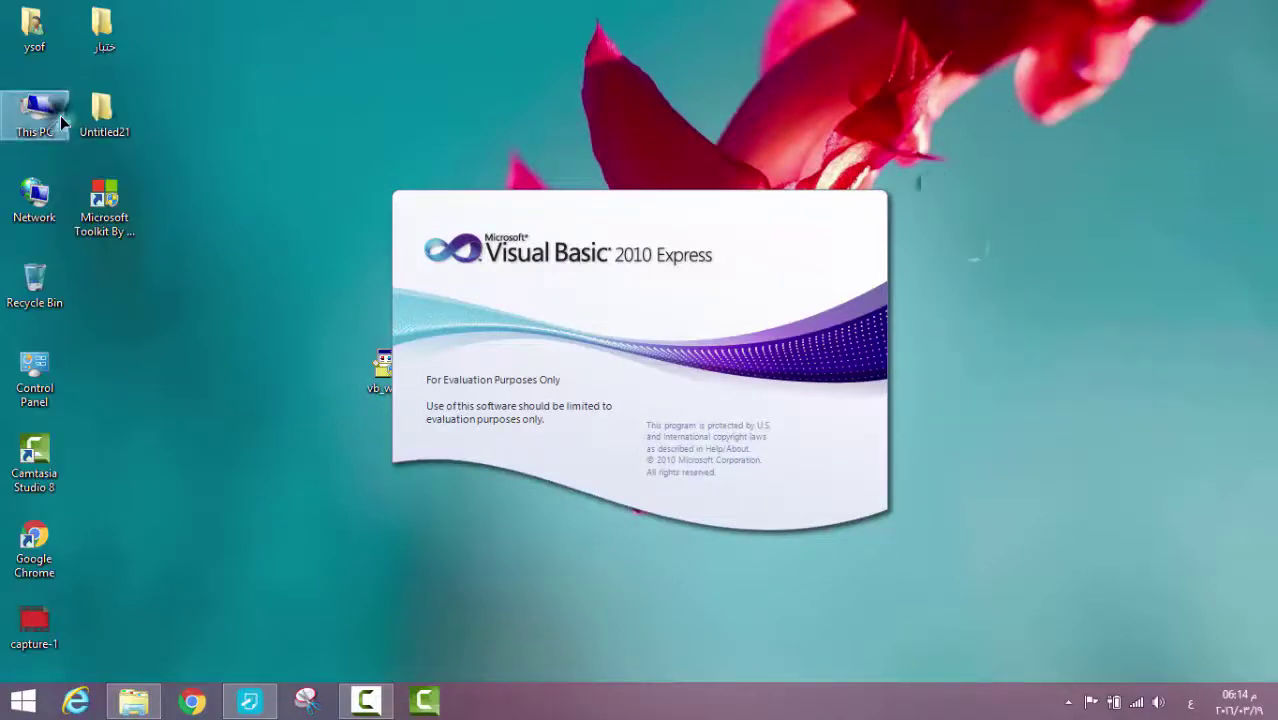
Browse Local Disk (D:) to the "فيجول بيسك ٢٠١٠" folder and examine its "Microsoft Visual Basic 2010 Express - ENU" subfolder.
double_click(35, 118)
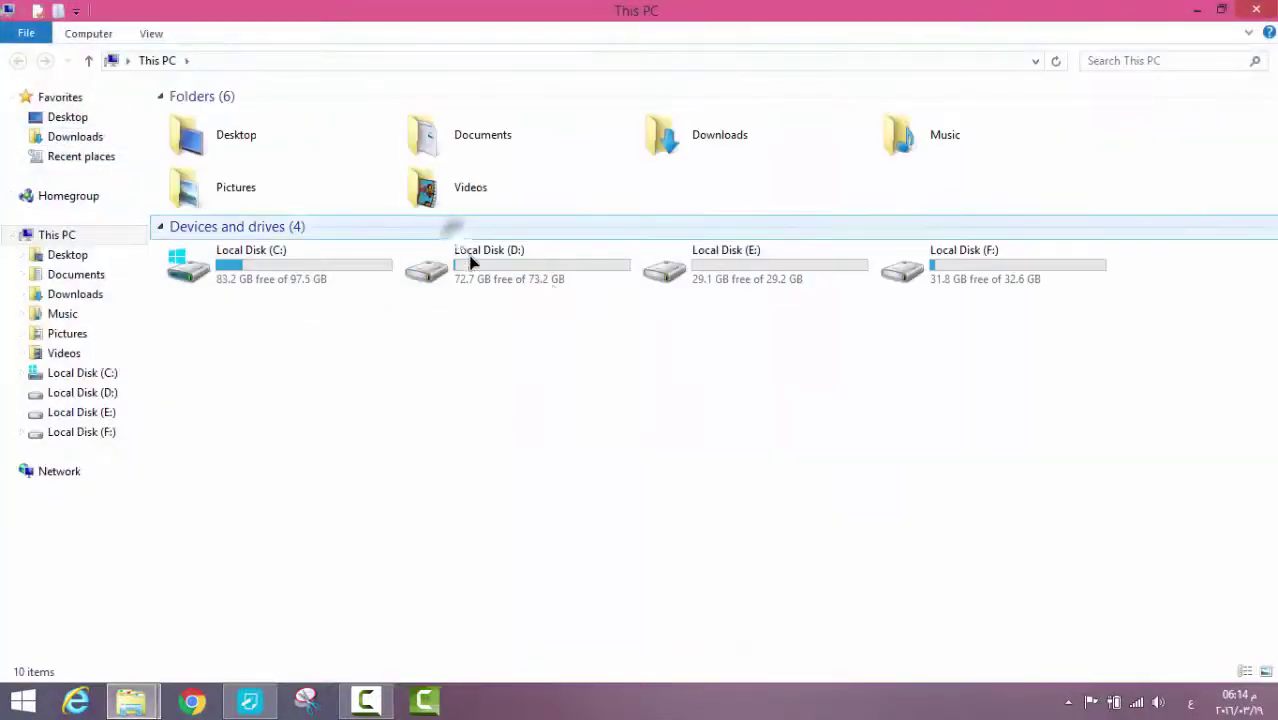
double_click(462, 262)
double_click(220, 165)
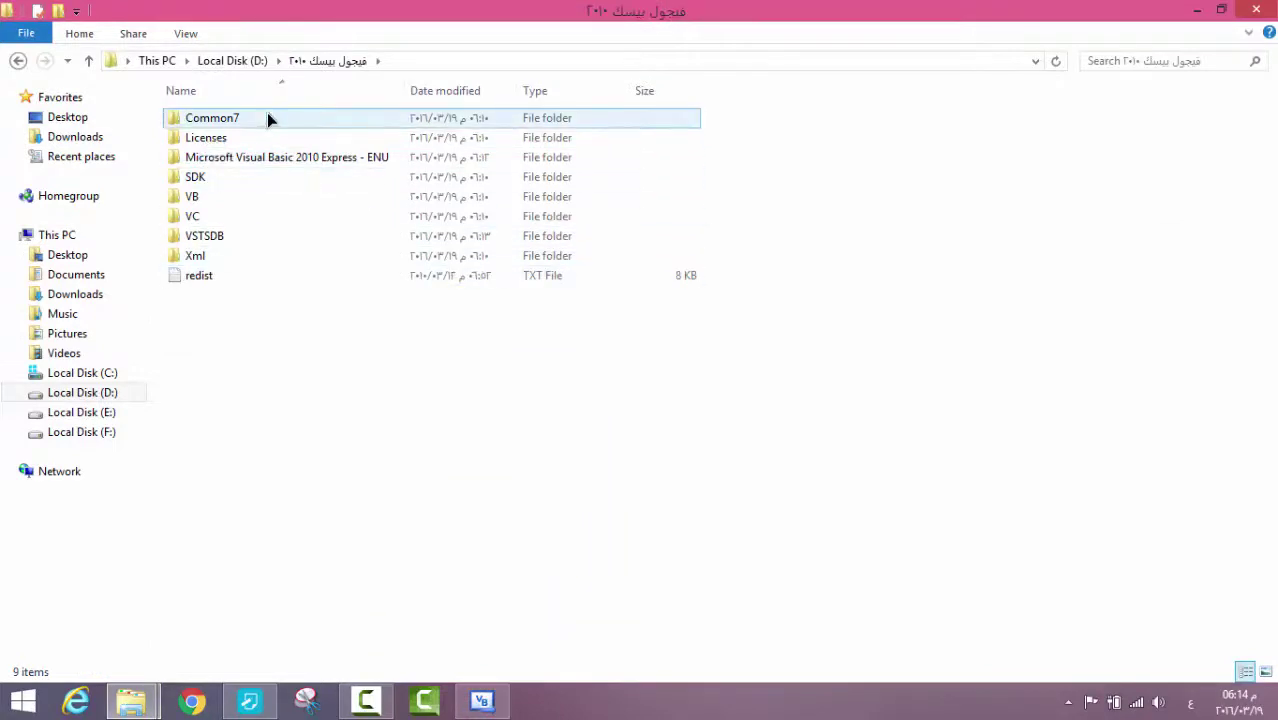
double_click(288, 160)
scroll(513, 288, down, 2)
scroll(513, 288, up, 2)
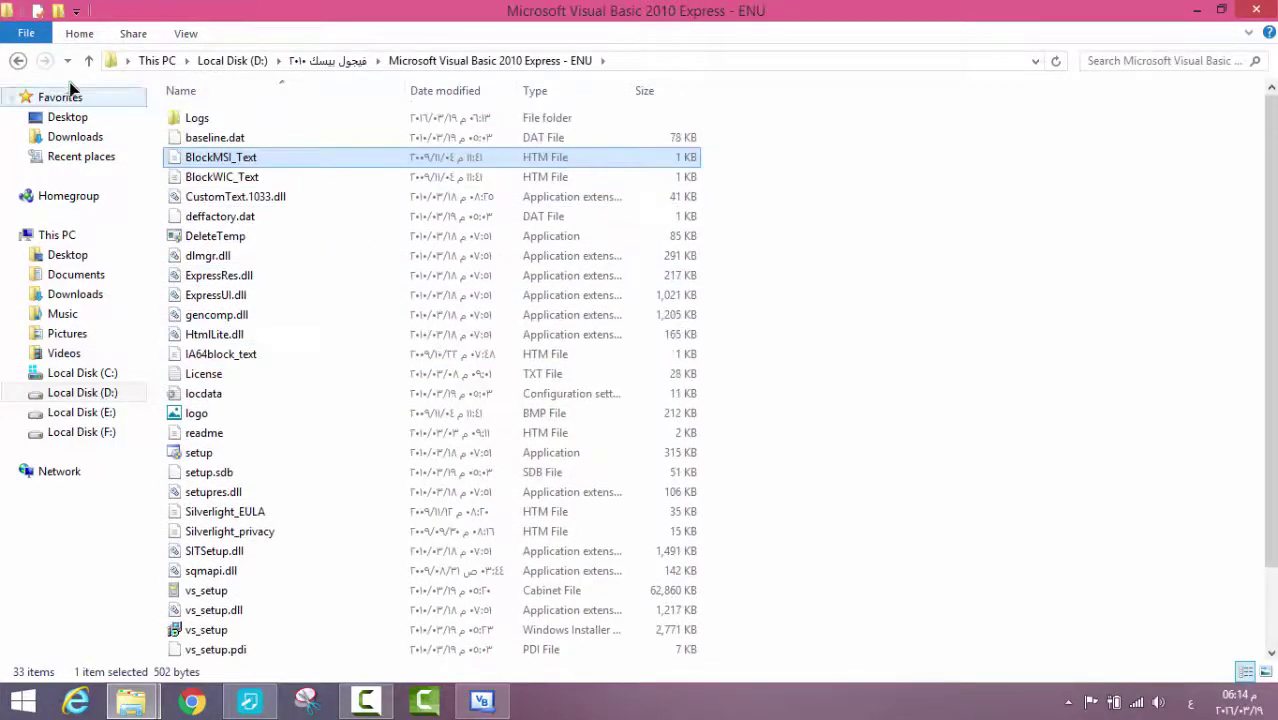
Return to the "فيجول بيسك ٢٠١٠" folder on Local Disk (D:) and examine its subfolders, including Common7.
click(17, 61)
double_click(208, 140)
key(alt+Left)
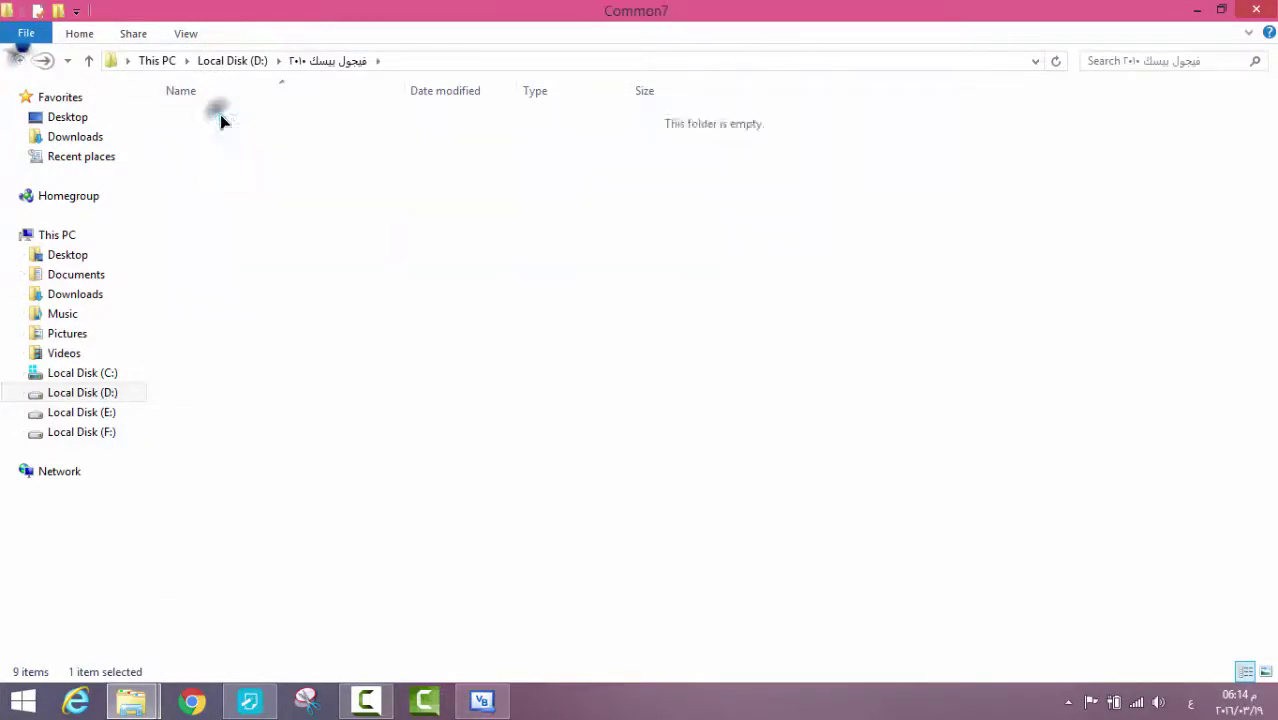
double_click(220, 116)
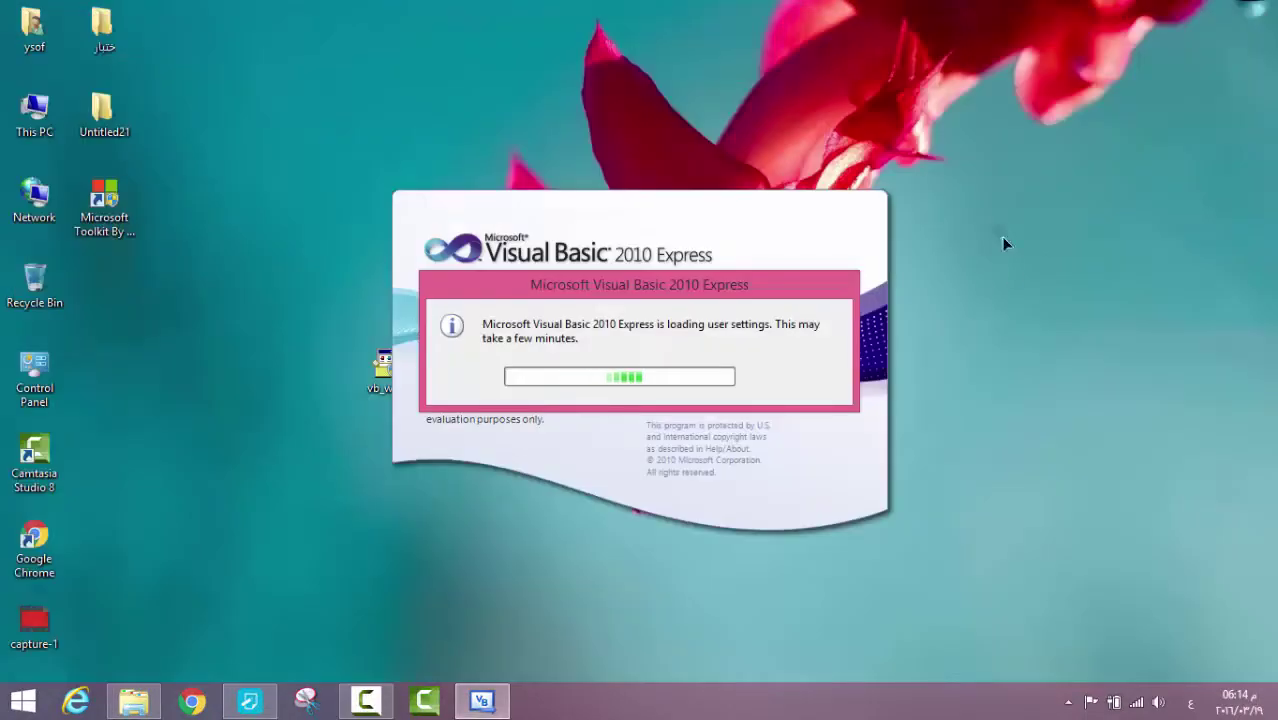
right_click(1000, 237)
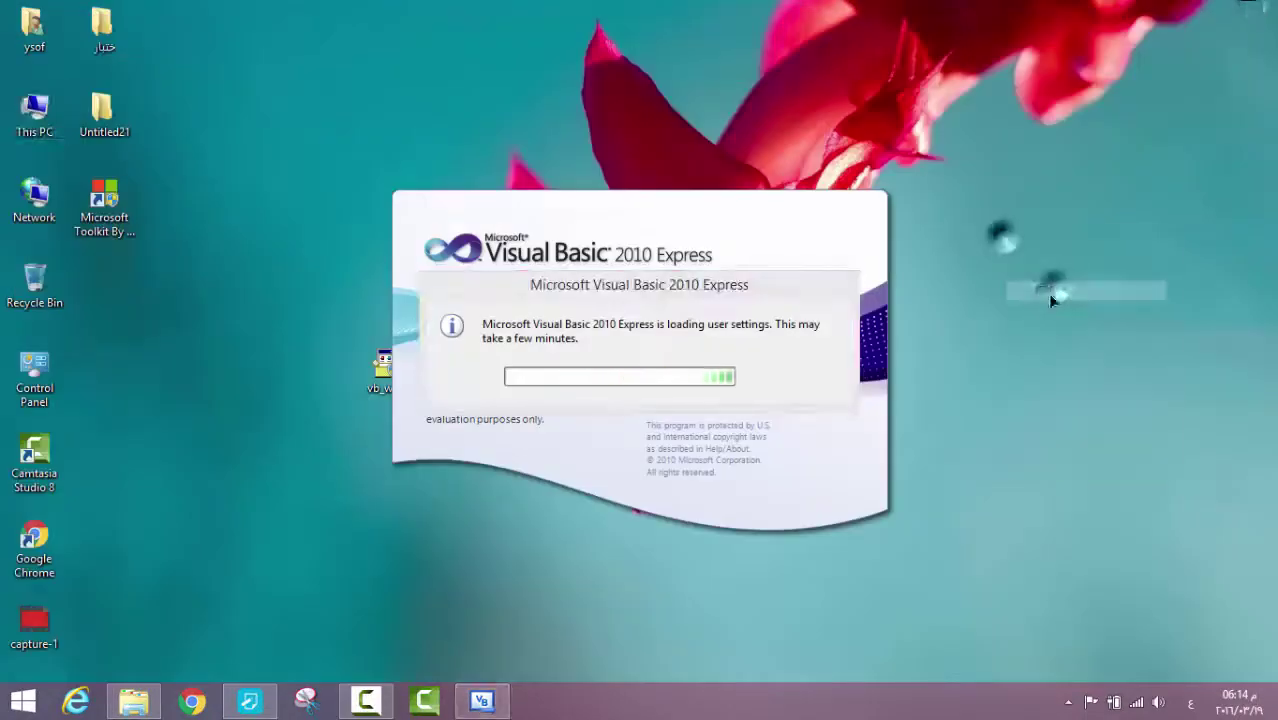
right_click(1040, 277)
click(1070, 330)
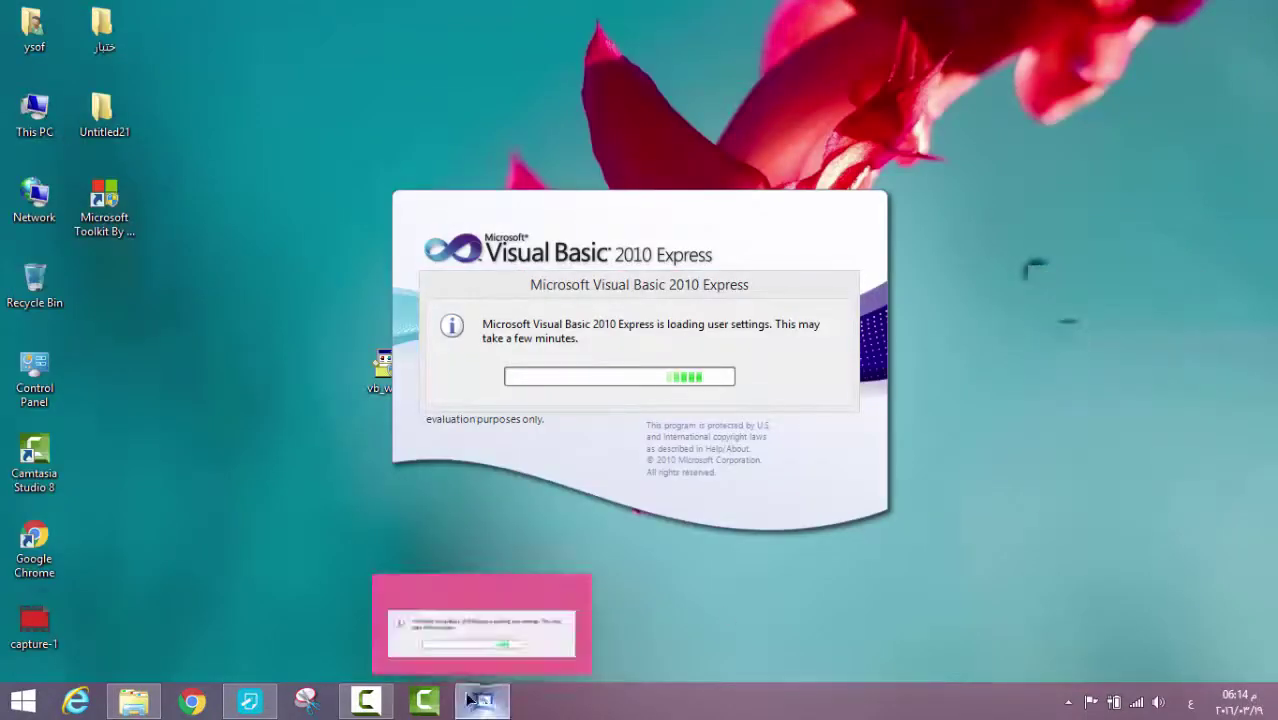
right_click(259, 385)
click(318, 436)
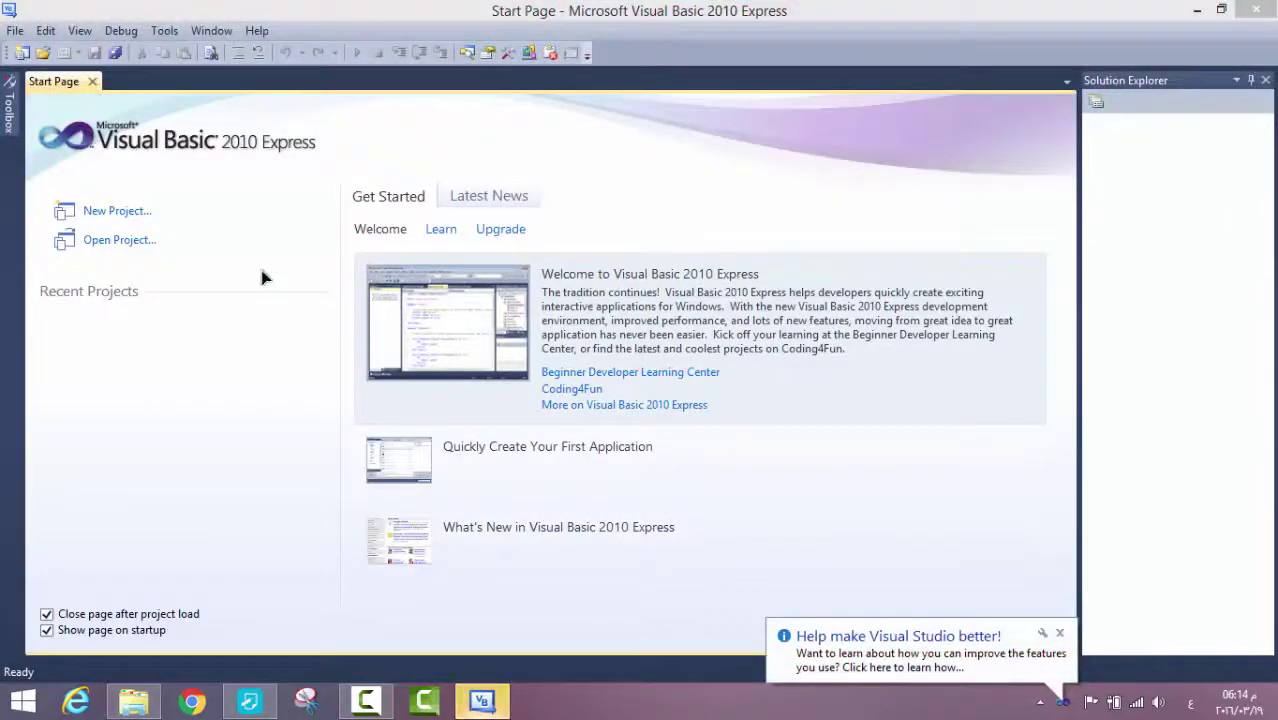
Minimize Visual Basic, switch to Professional NotePad, add the line "هسه راح نجي نفعله بؤاسطه السريال تابع", and minimize the note.
click(1197, 10)
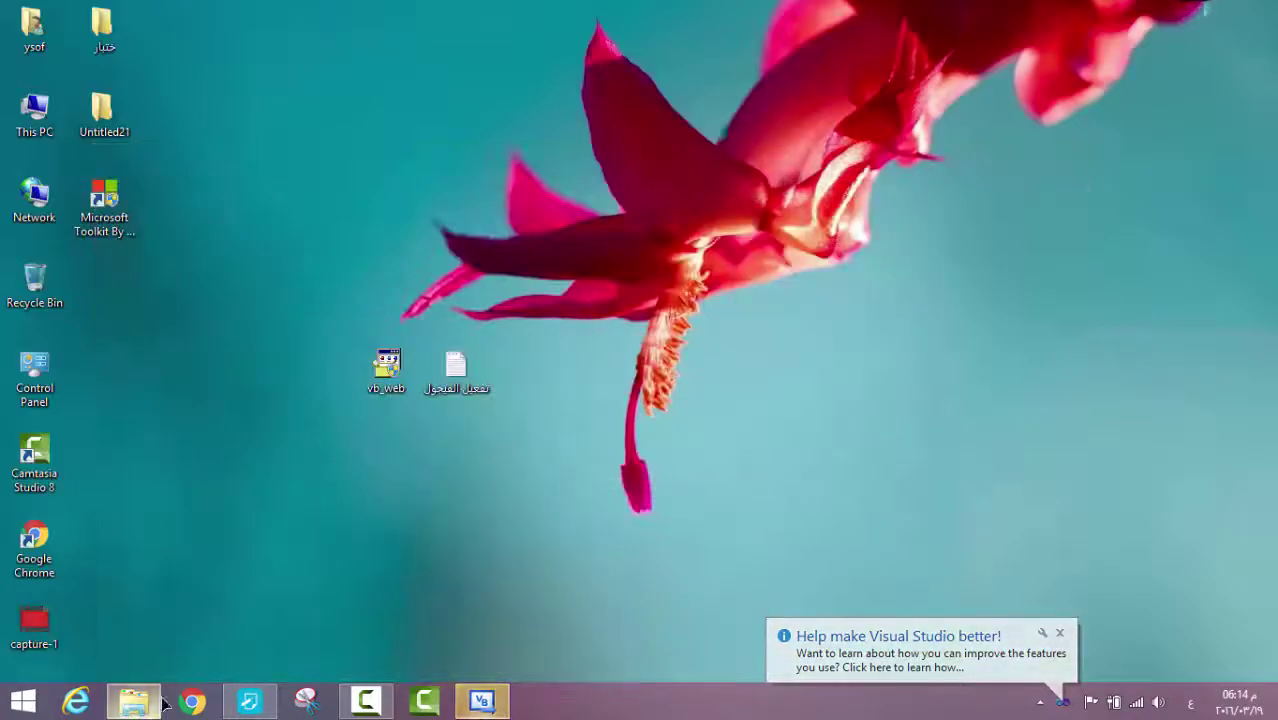
click(249, 700)
text(هسه ر)
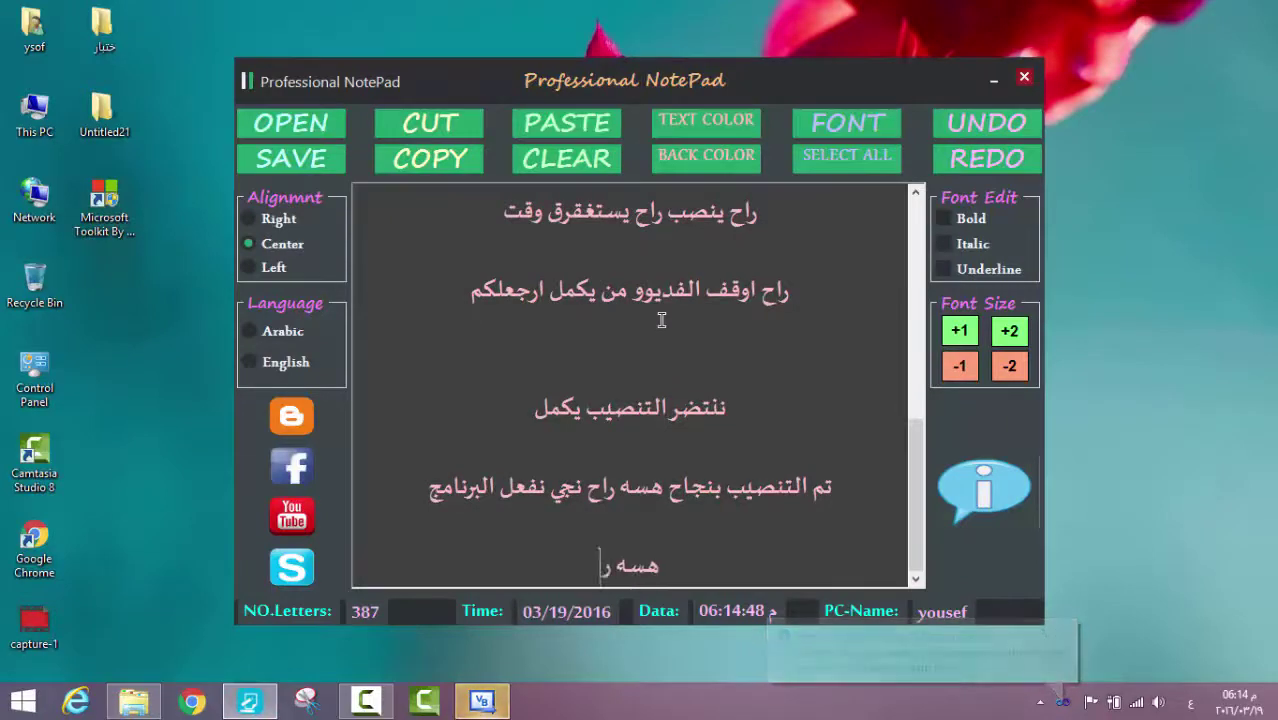
text(اح نجي نفعلع)
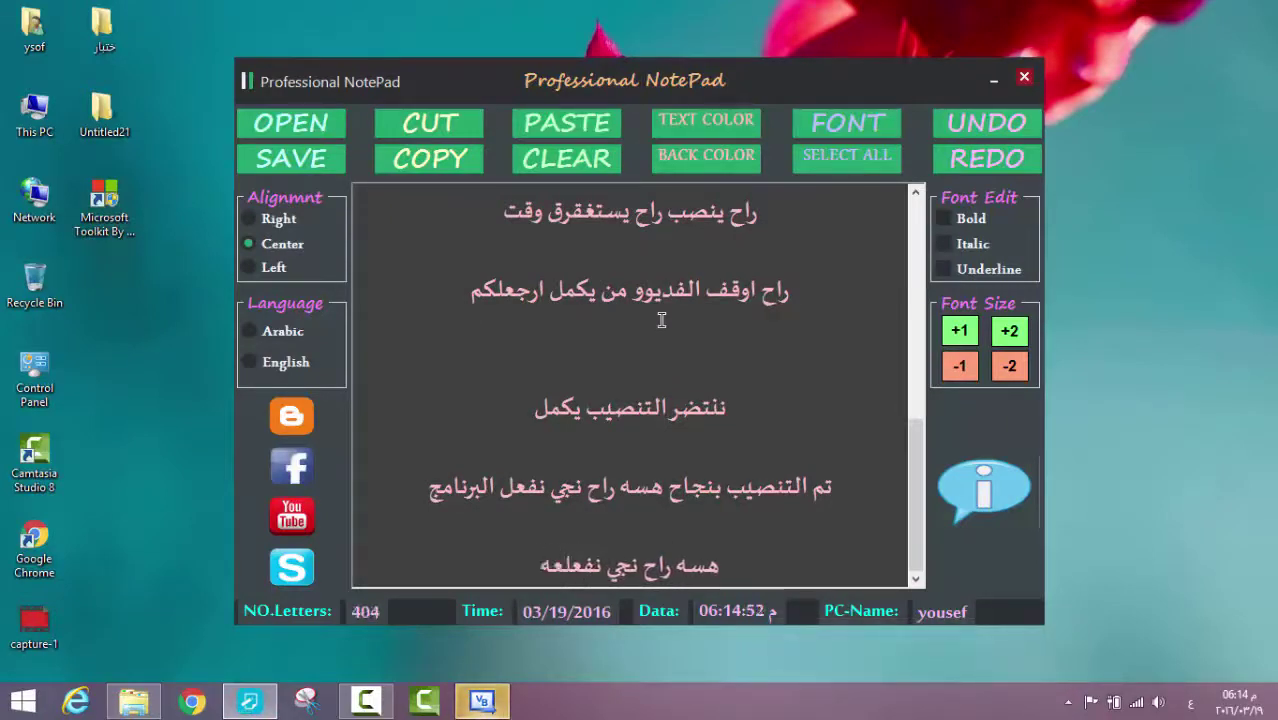
key(BackSpace)
text(ه بؤاس)
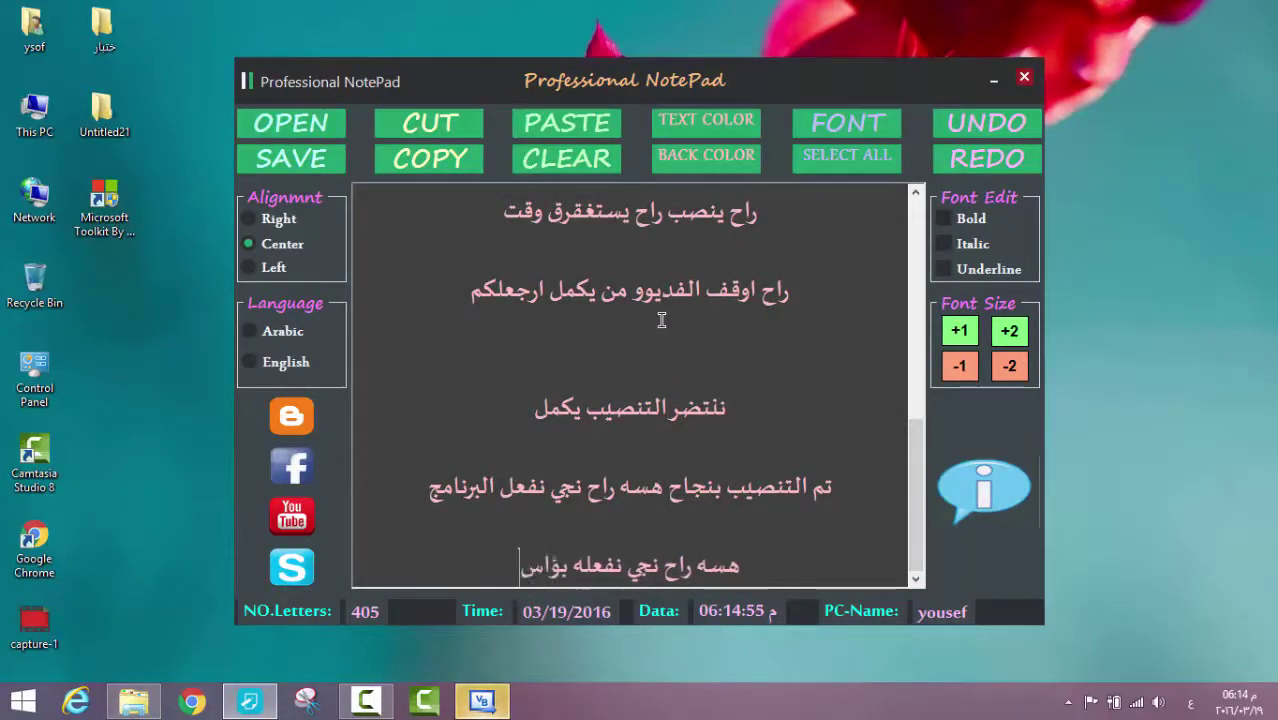
text(طه السريال تاب)
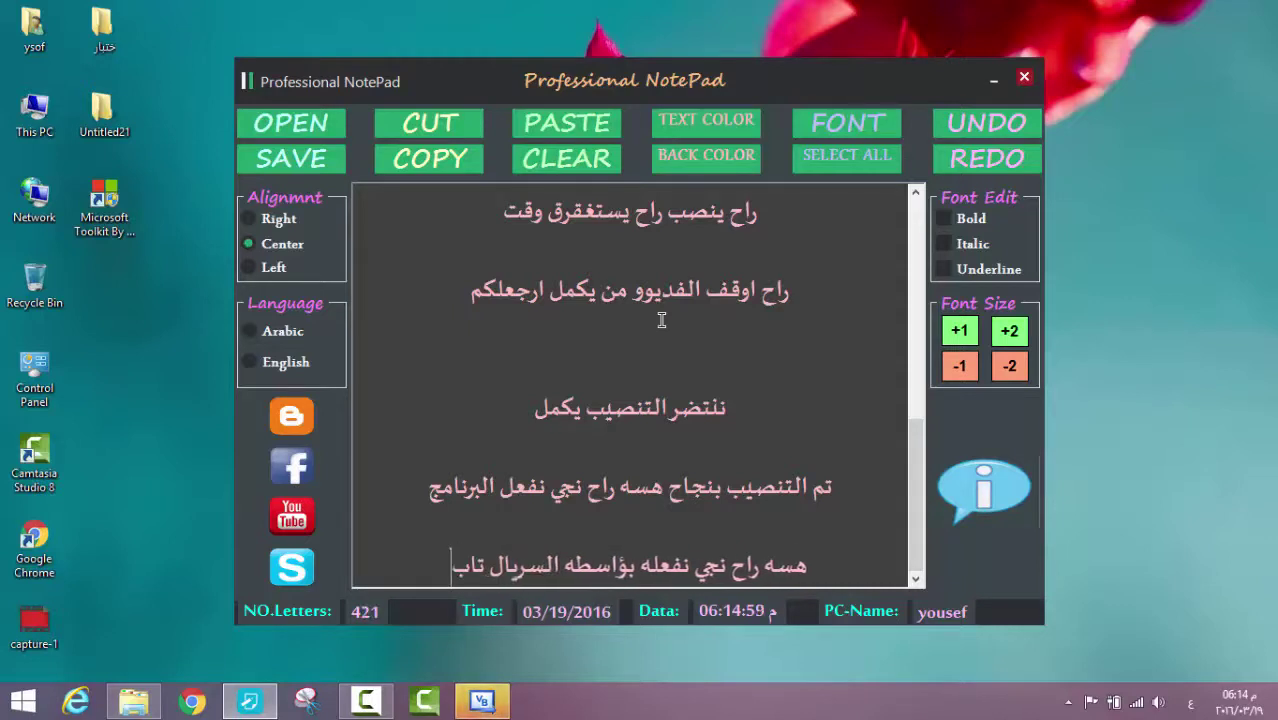
text(ع)
key(Return)
key(Return)
click(993, 80)
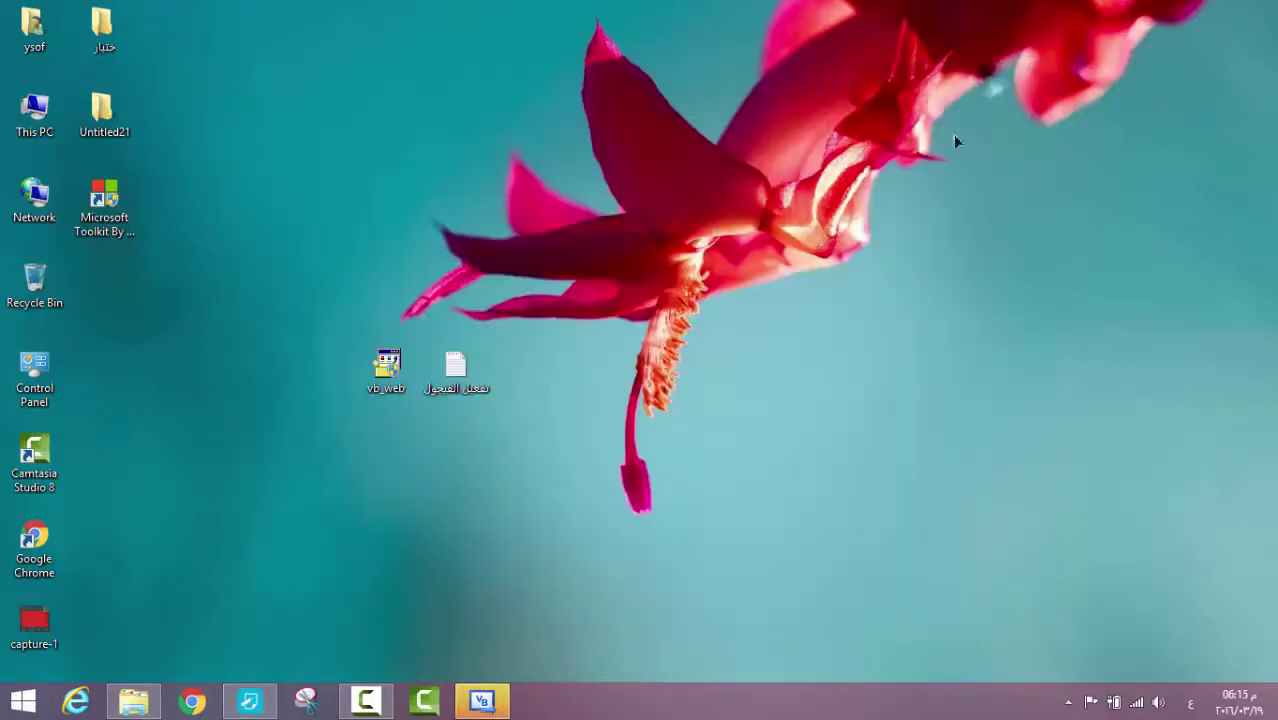
Open the desktop text file "تفعيل الفيجول" in Notepad, copy the whole registration key, and close the file.
double_click(456, 372)
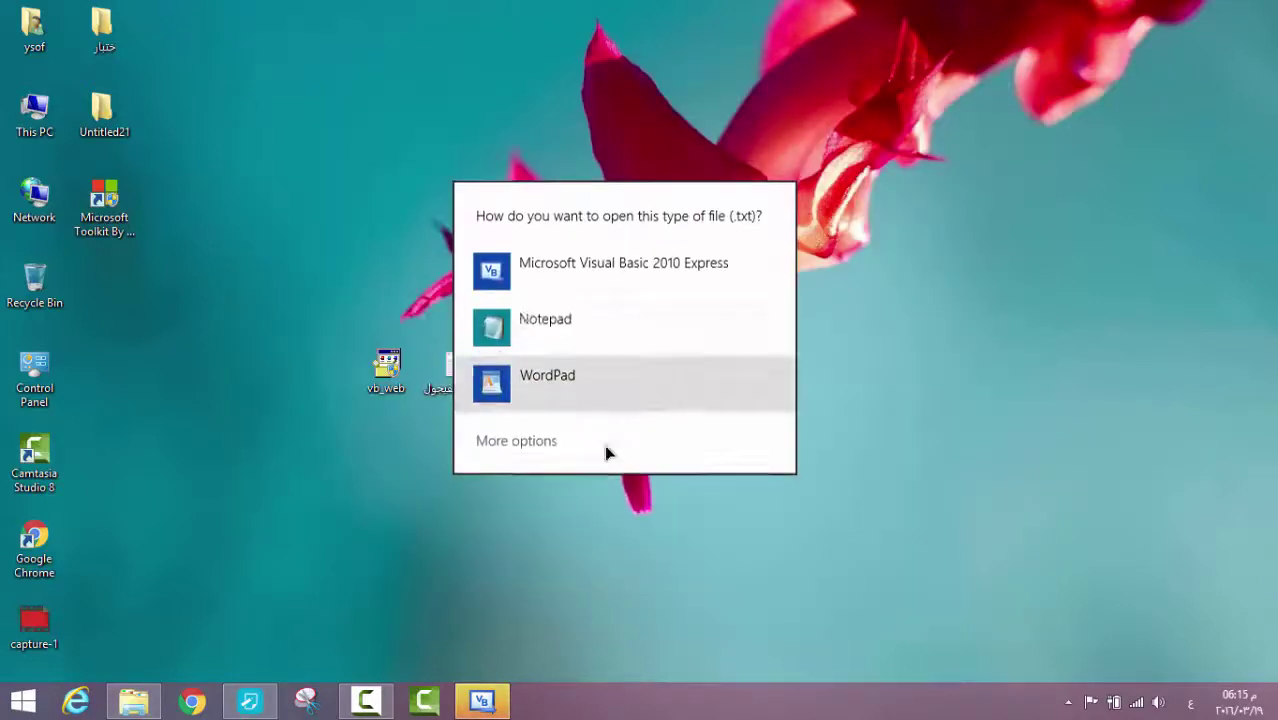
click(571, 322)
drag(470, 128, 216, 128)
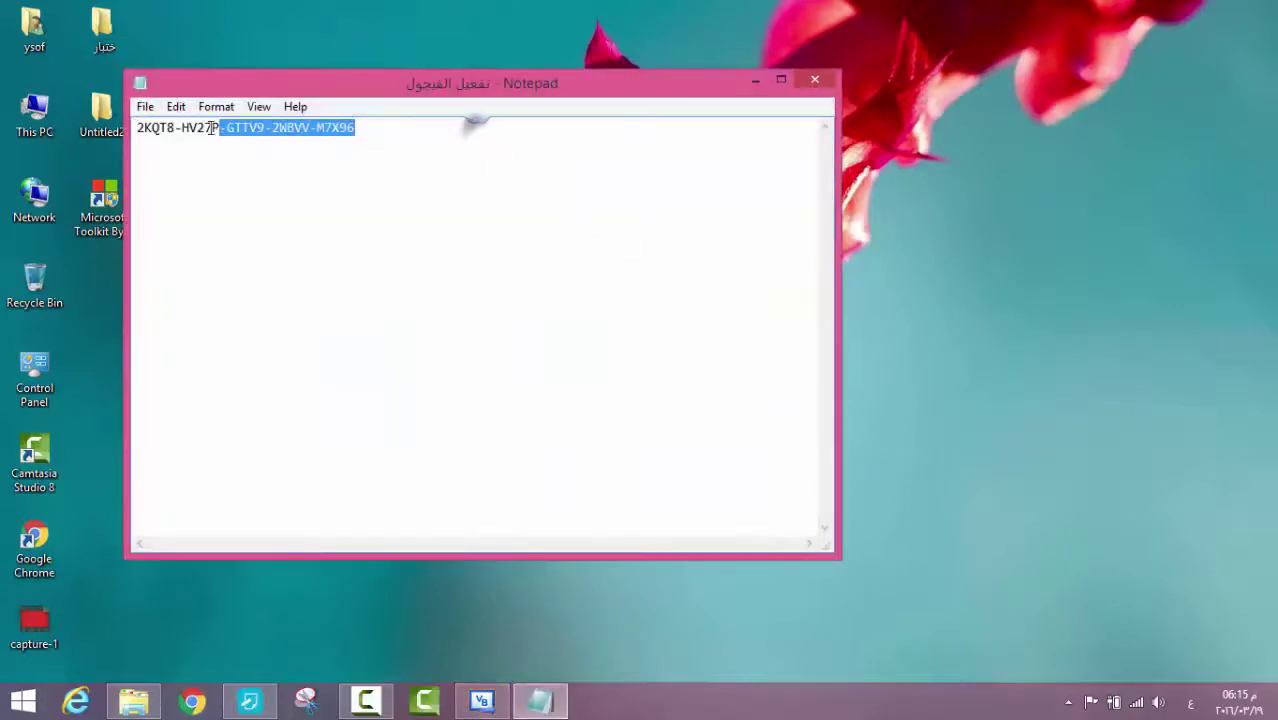
right_click(155, 127)
click(207, 189)
click(815, 79)
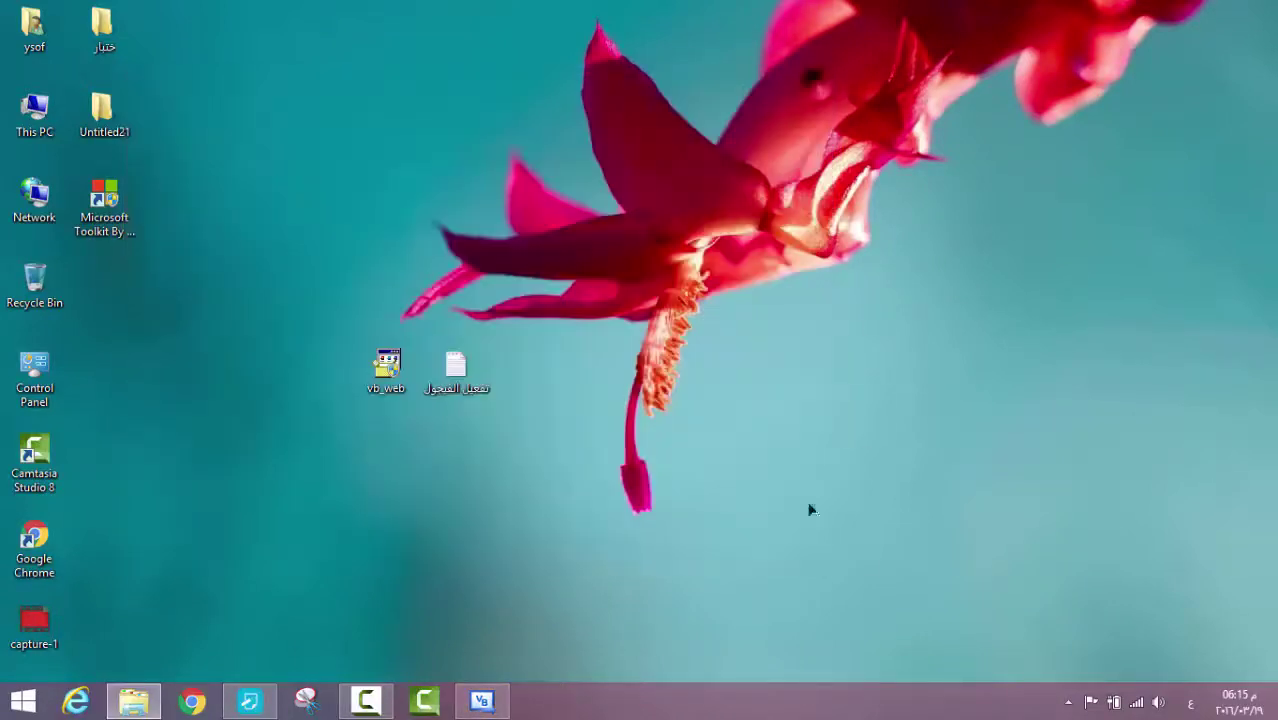
Switch to Visual Basic 2010 Express and register the product by pasting the copied registration key.
click(493, 706)
click(259, 31)
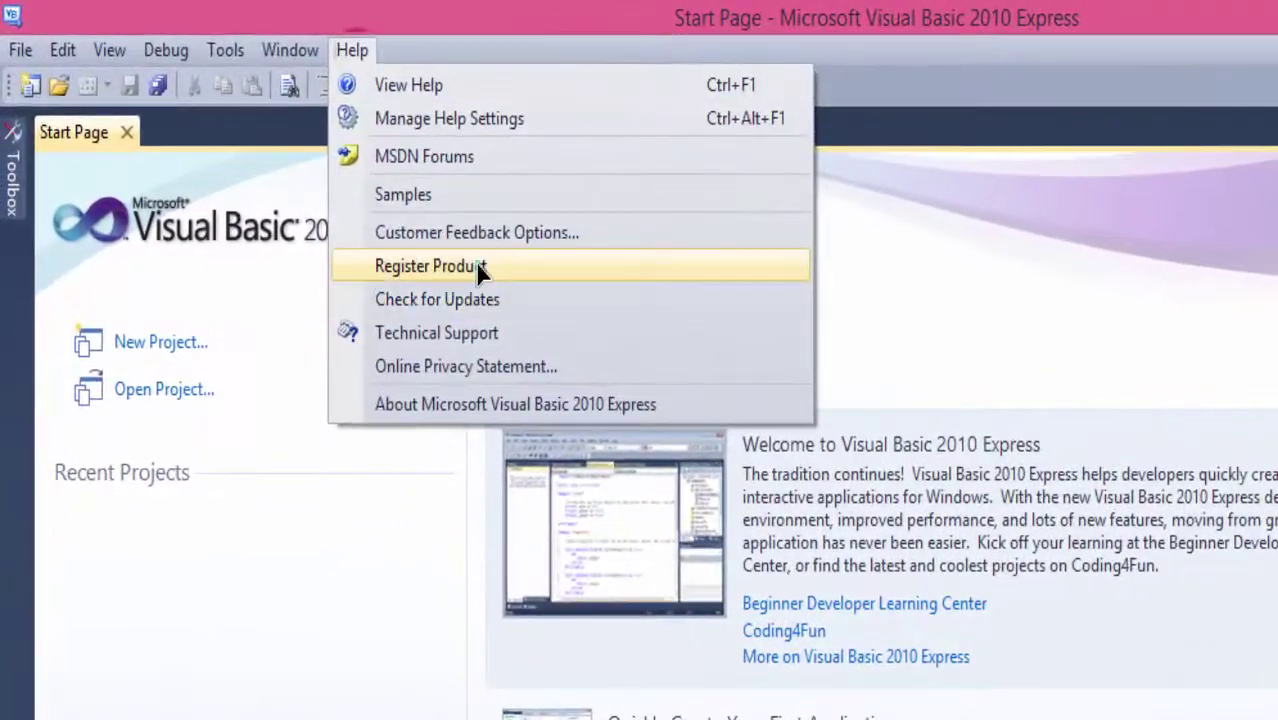
click(342, 160)
right_click(686, 632)
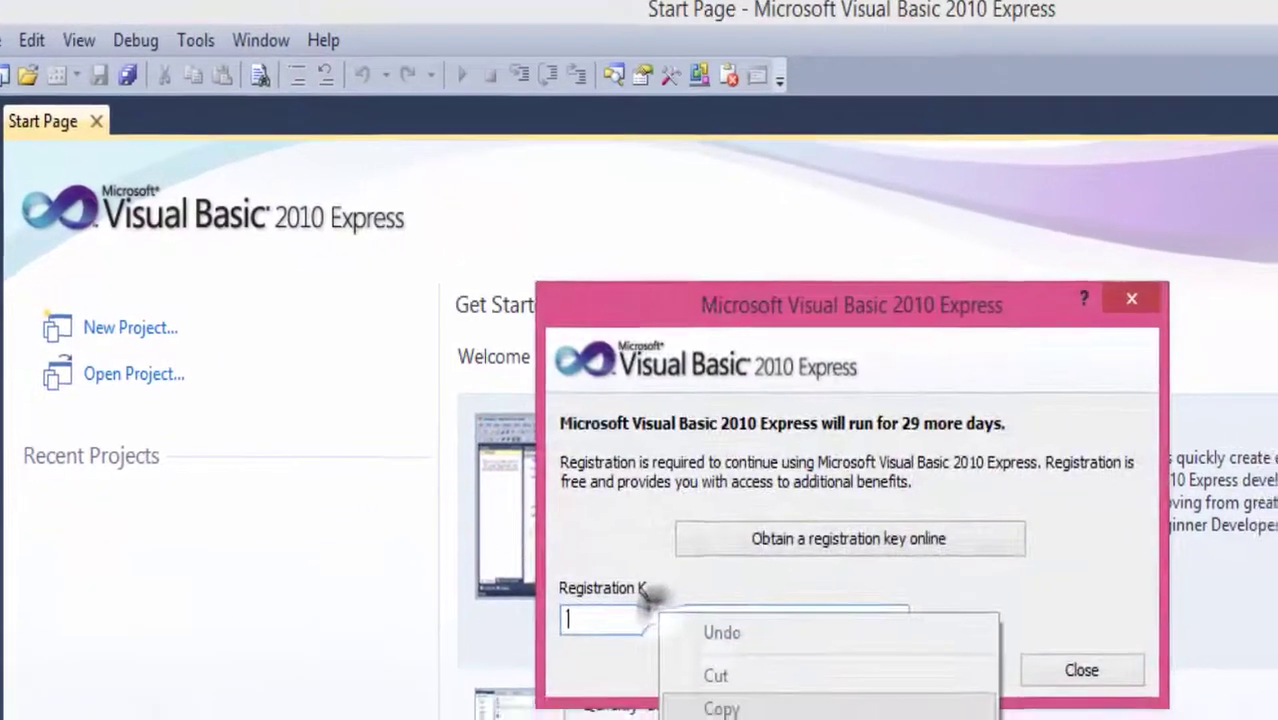
click(680, 712)
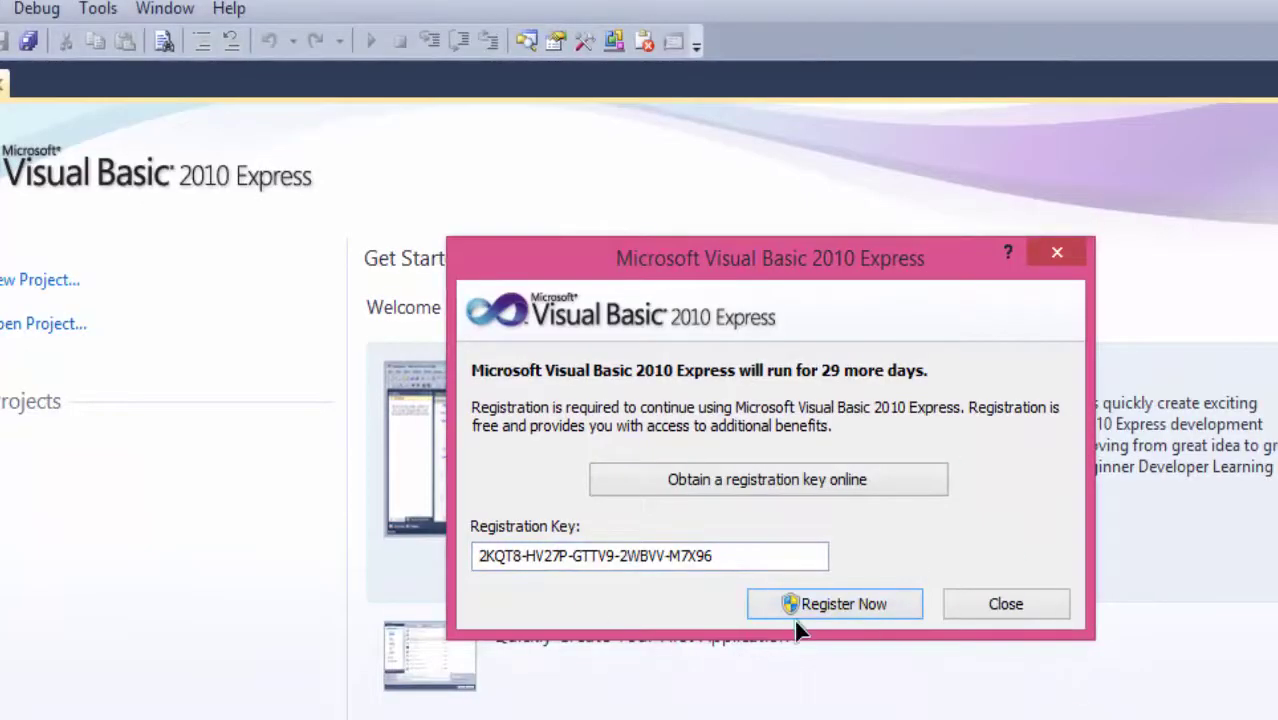
click(797, 616)
Reopen the note, add the lines "هسه نغلق البرنامج ونرجع نفتحه حته نتائكد" and "تفعل لؤلا", and minimize it.
click(253, 703)
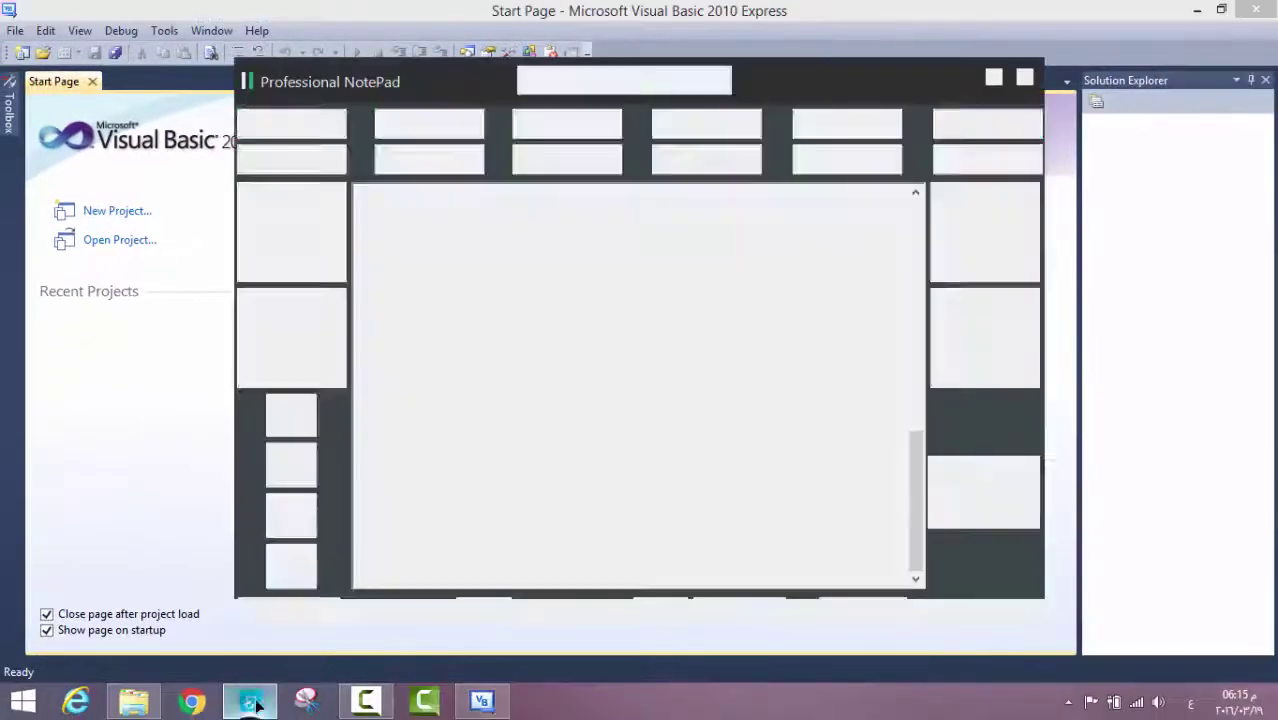
text(هسه نغلق)
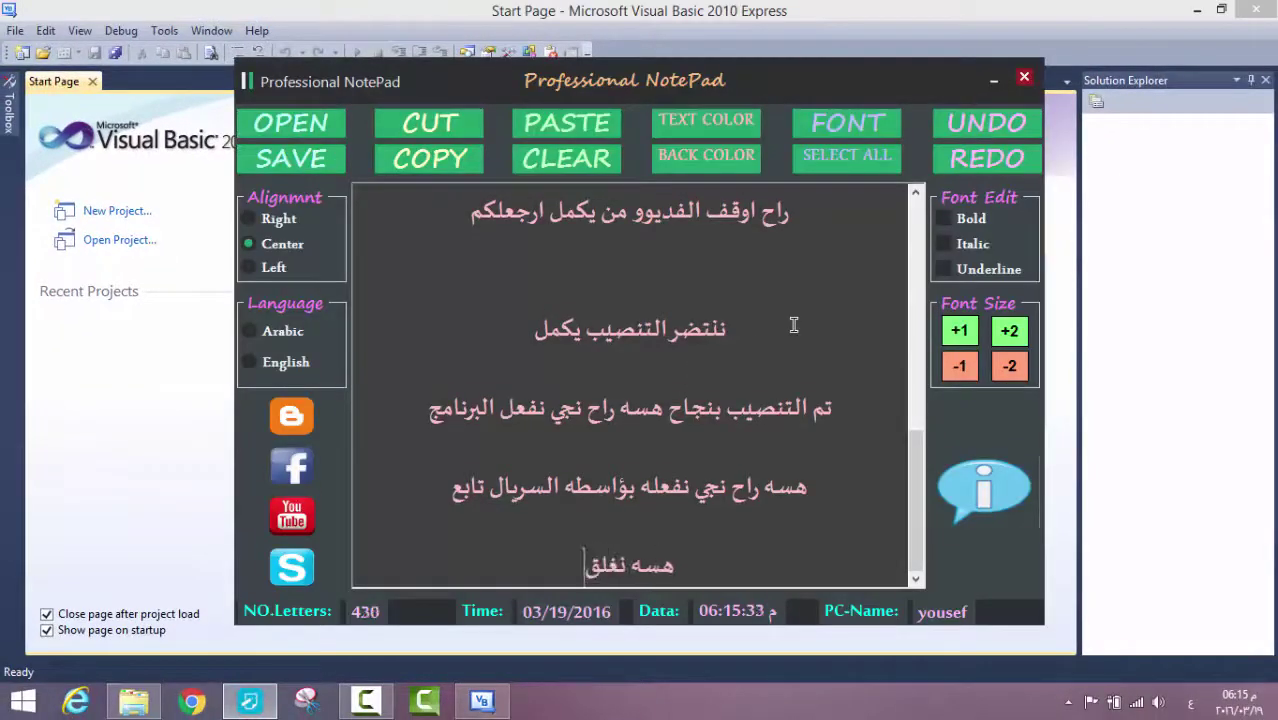
text( البرنامج ونرجع)
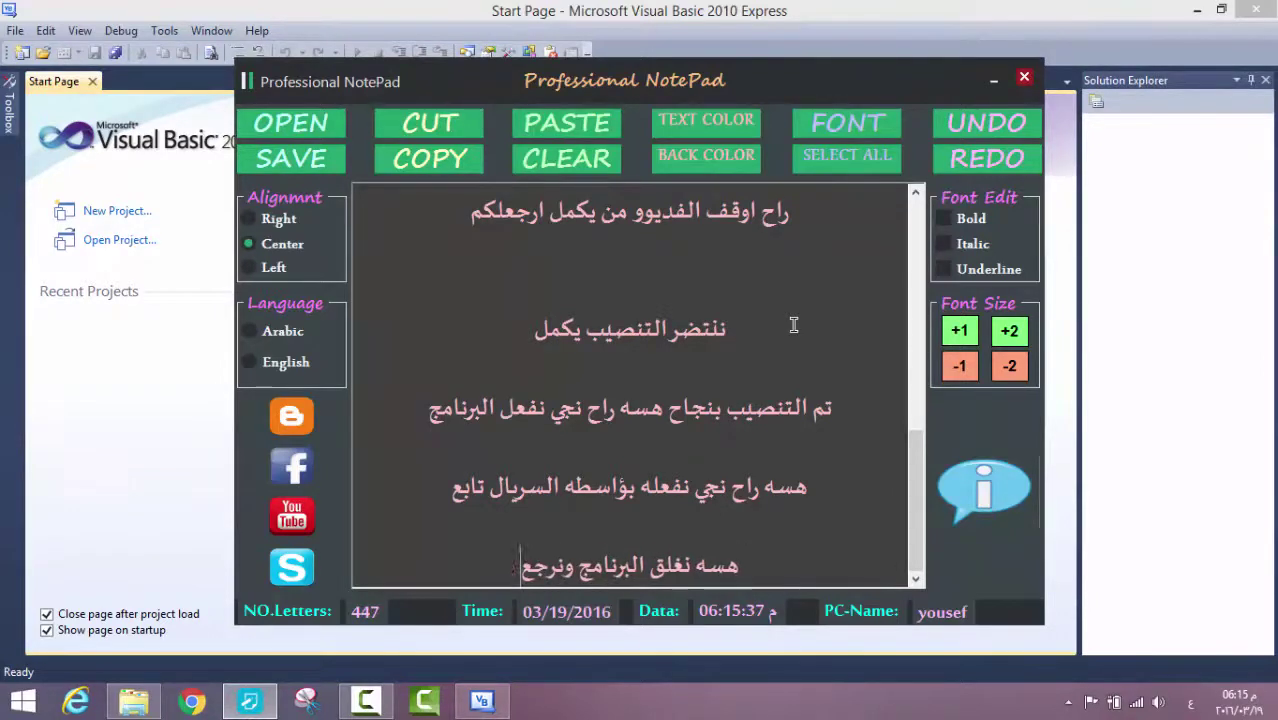
text( نفتحه حته نت)
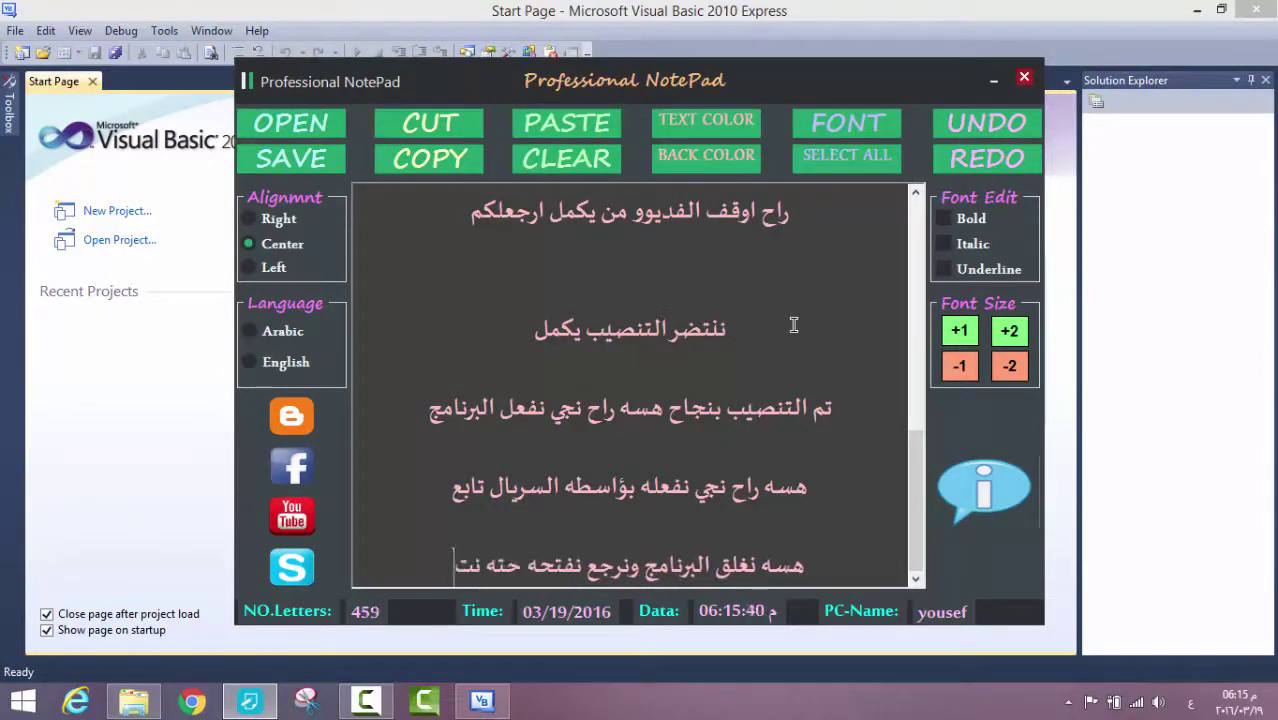
text(ائكد)
key(Return)
key(Return)
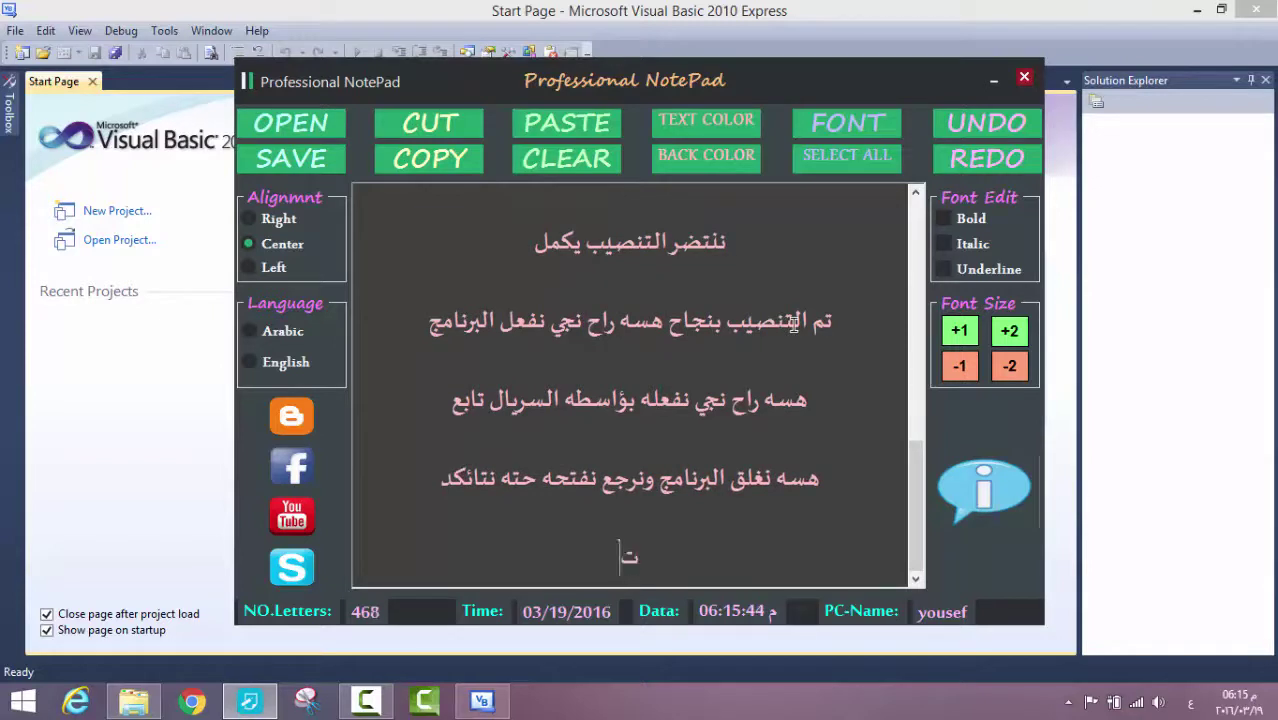
text(تفعل لؤلا)
key(Return)
key(Return)
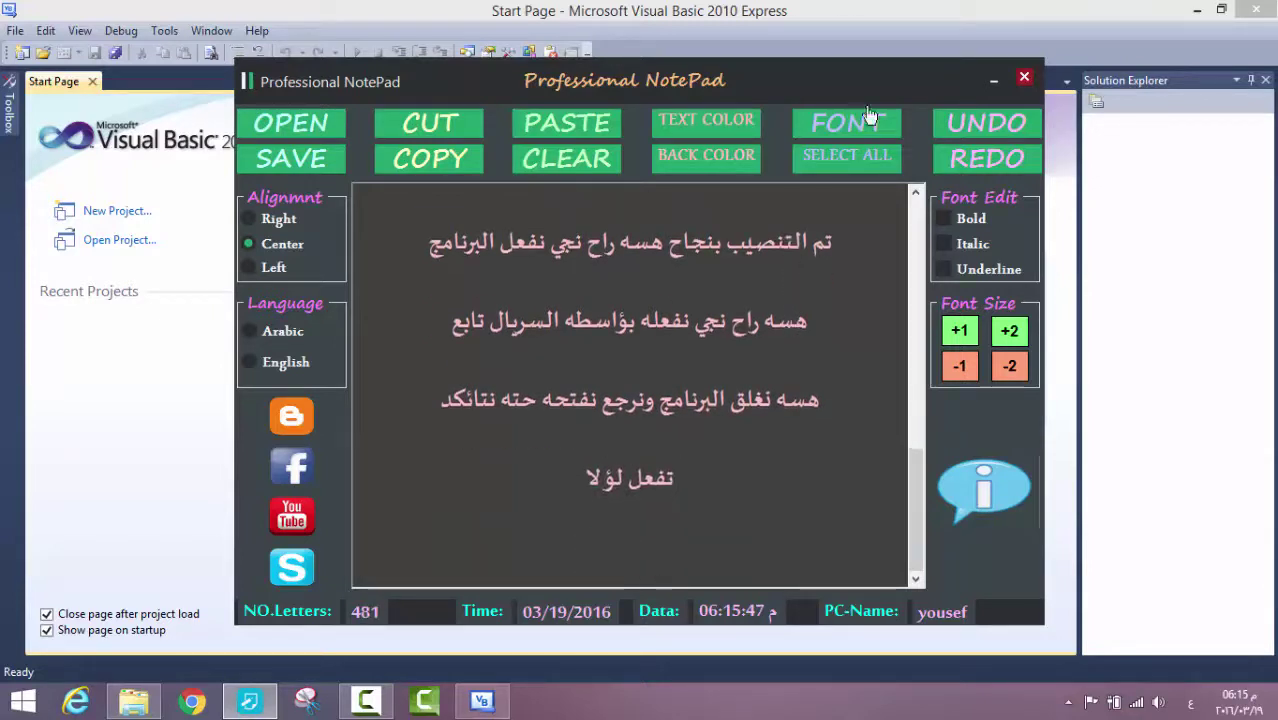
click(994, 83)
Close and relaunch Visual Basic 2010 Express from the installed apps, and check its product registration status.
key(alt+F4)
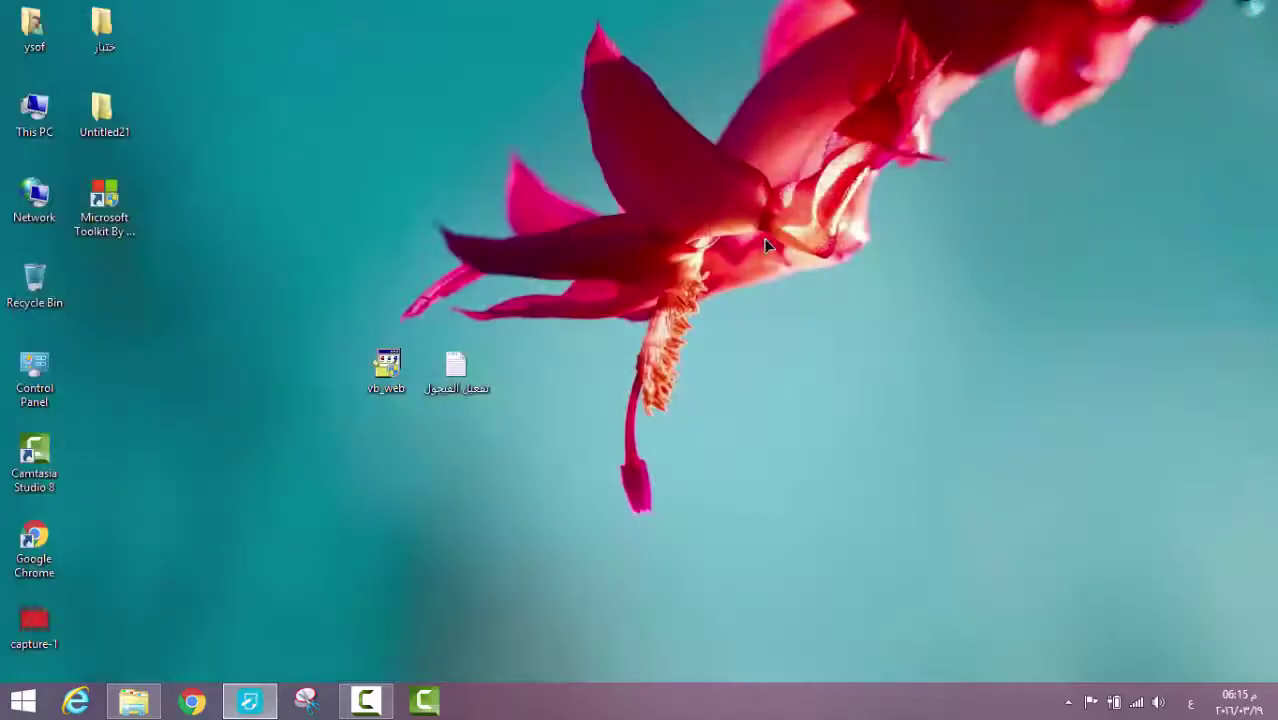
right_click(763, 238)
click(815, 292)
click(22, 700)
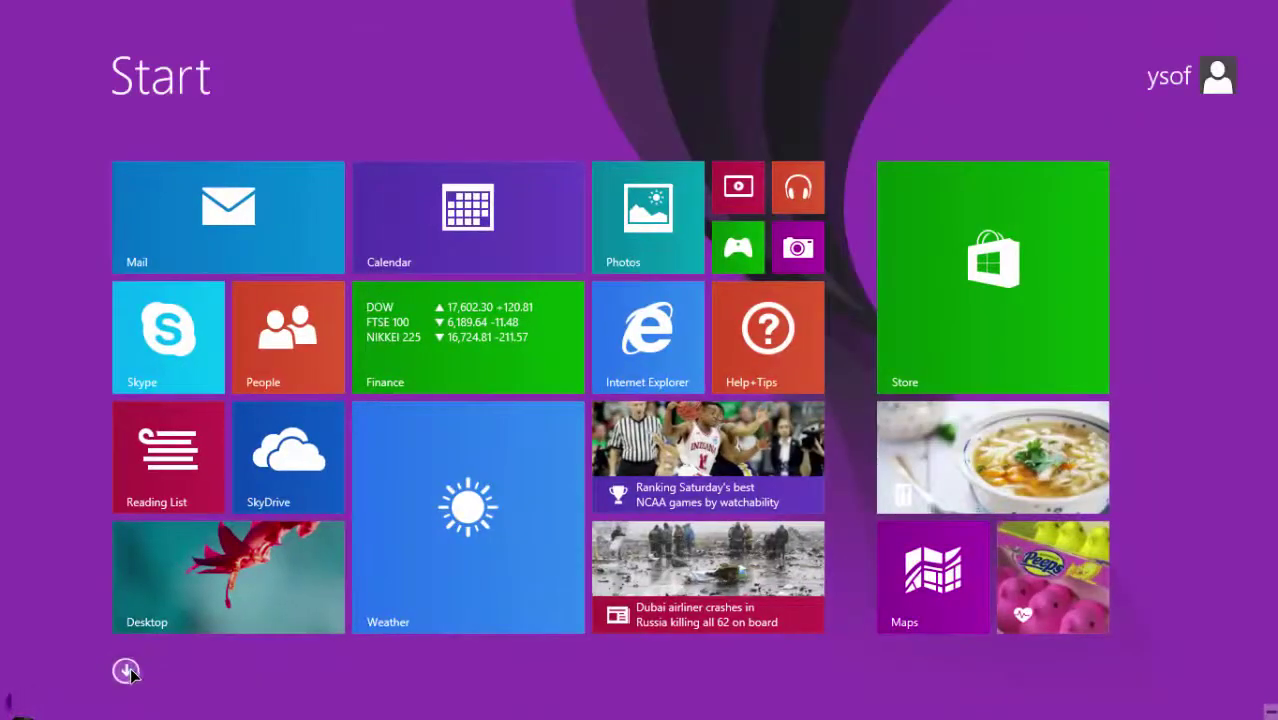
click(126, 668)
click(1004, 420)
right_click(804, 238)
click(868, 289)
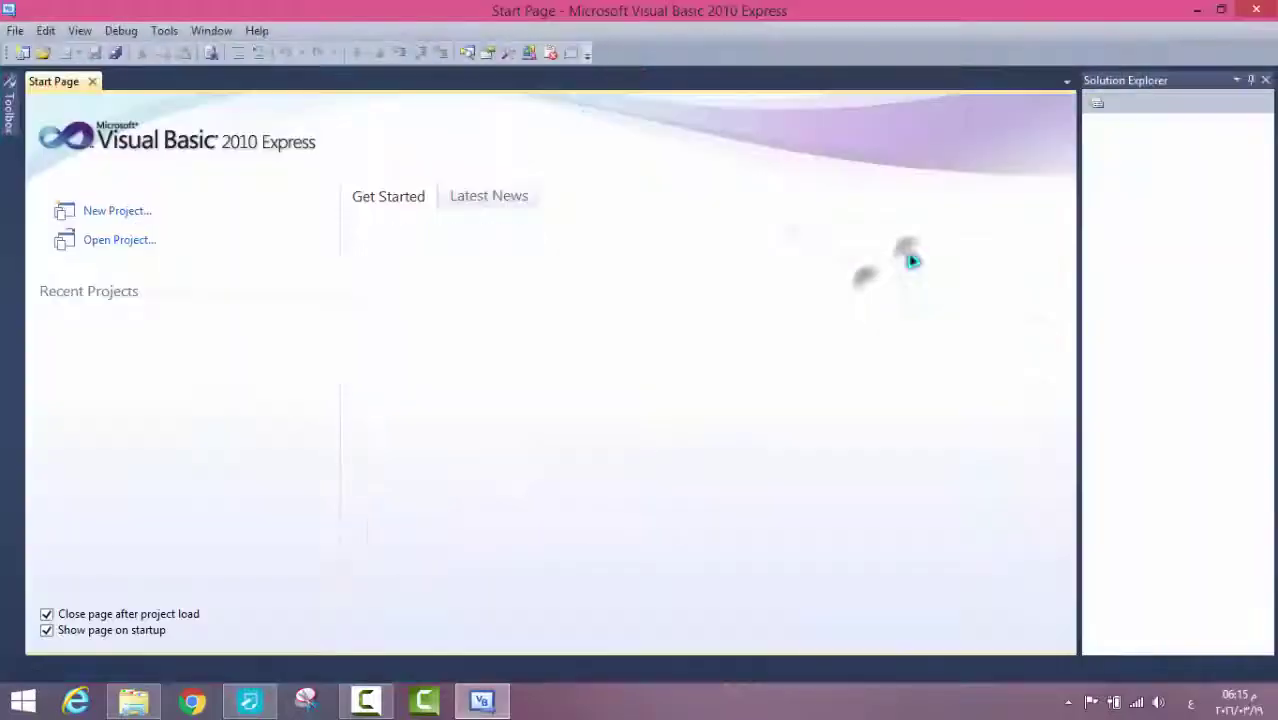
click(262, 31)
click(345, 167)
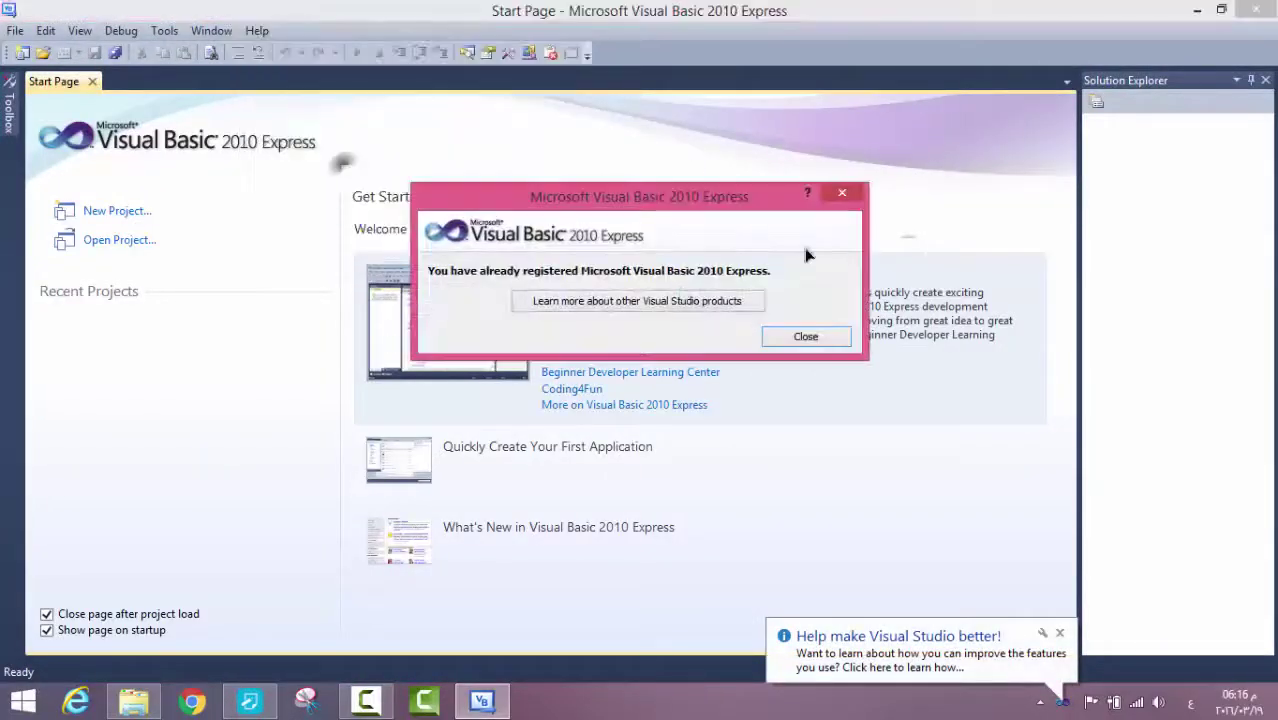
Bring back the note and add the line "تم التفعيل بنجاح".
click(249, 700)
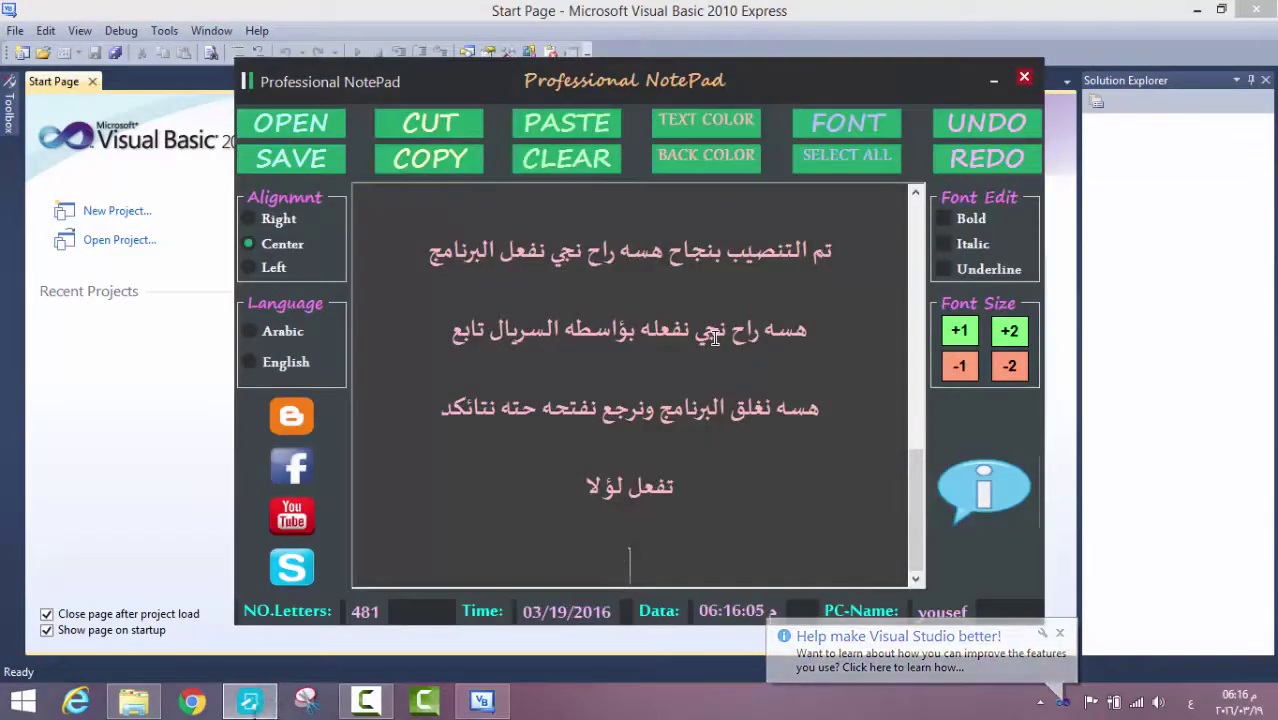
text(تفعيل بنجاح)
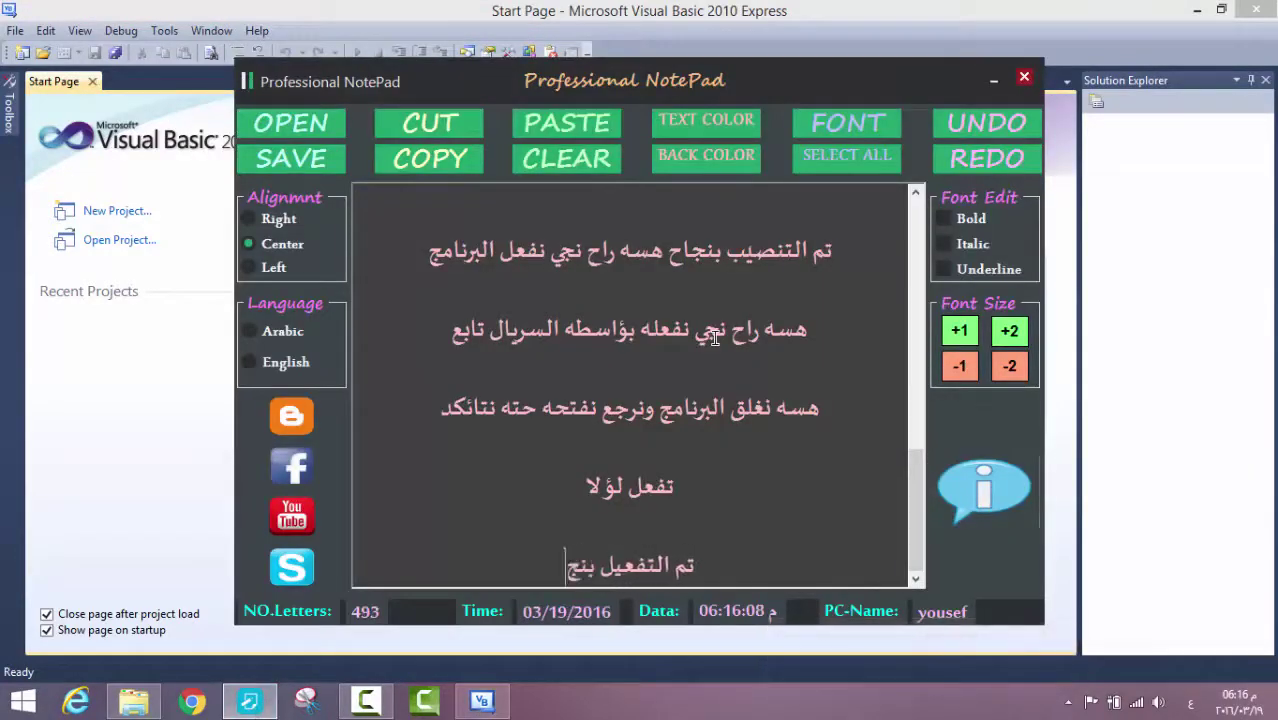
key(Return)
key(Return)
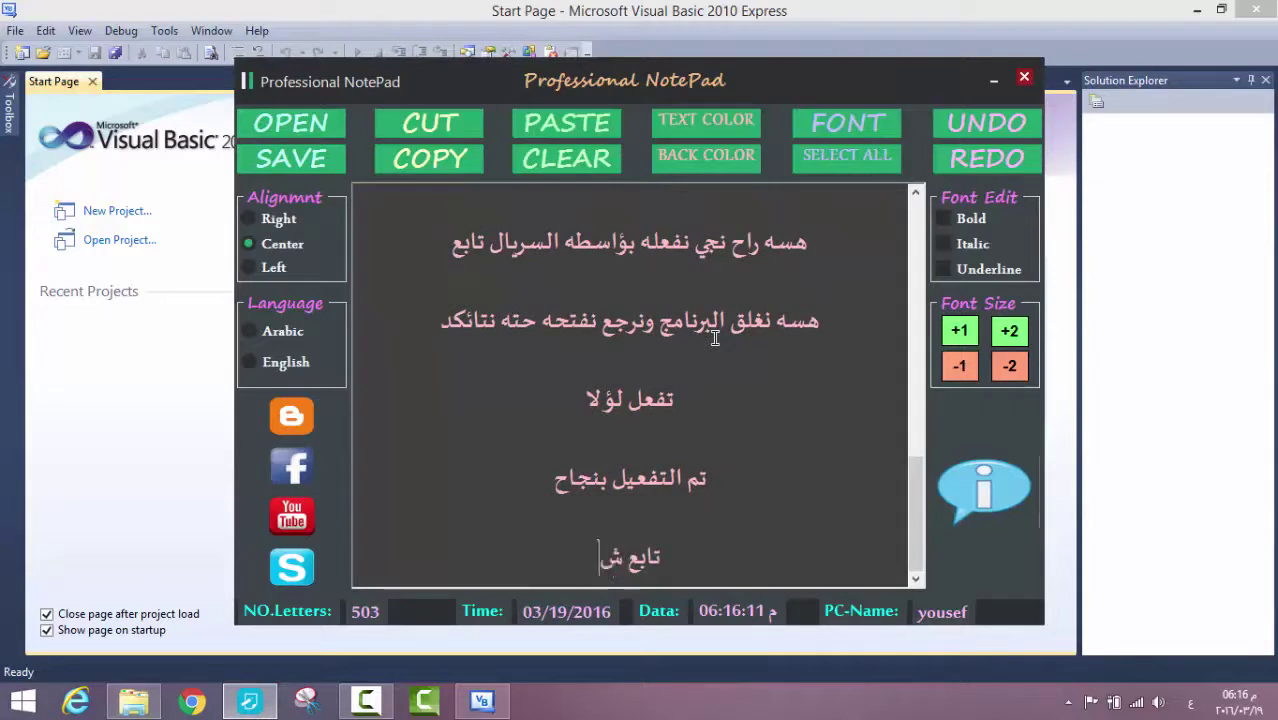
Add the lines "تابع شلؤن راح اعمل برنامج حته نتاكد من البرنامج" and "وشلؤن تحفض البرنامج" to the note.
text(تابع شلؤن راح اعمل برن)
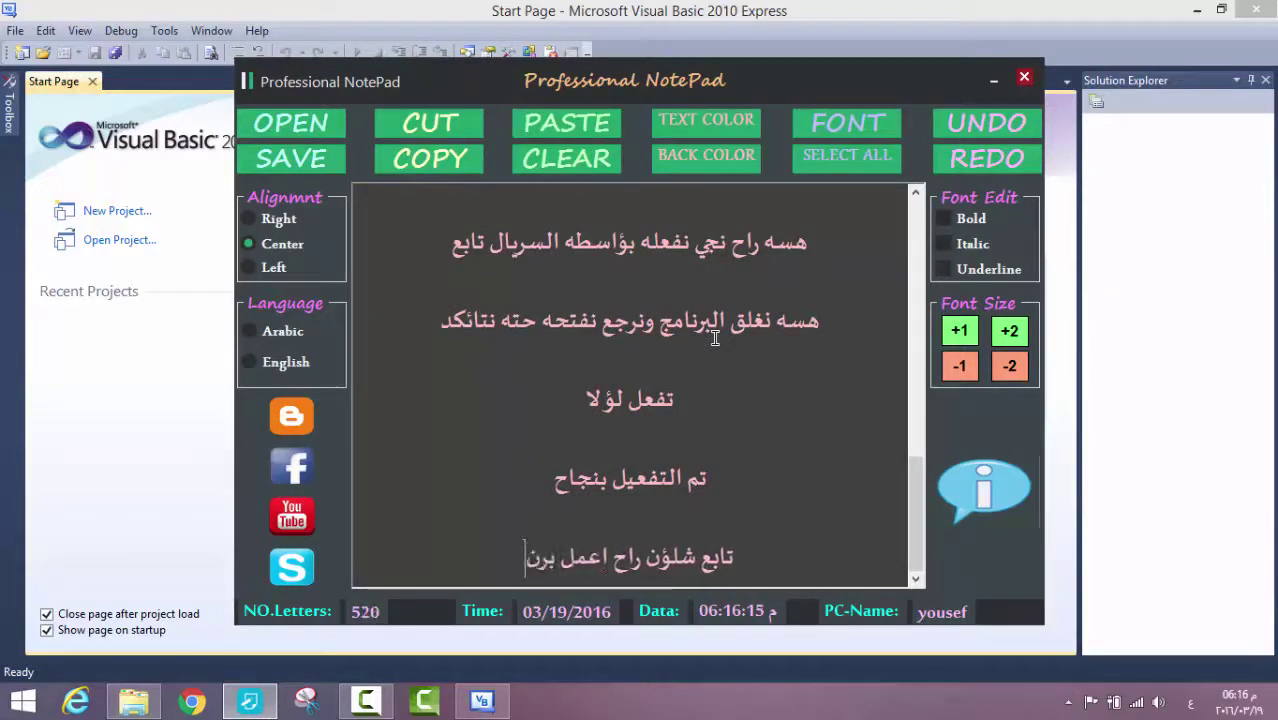
text(امج حته نتا)
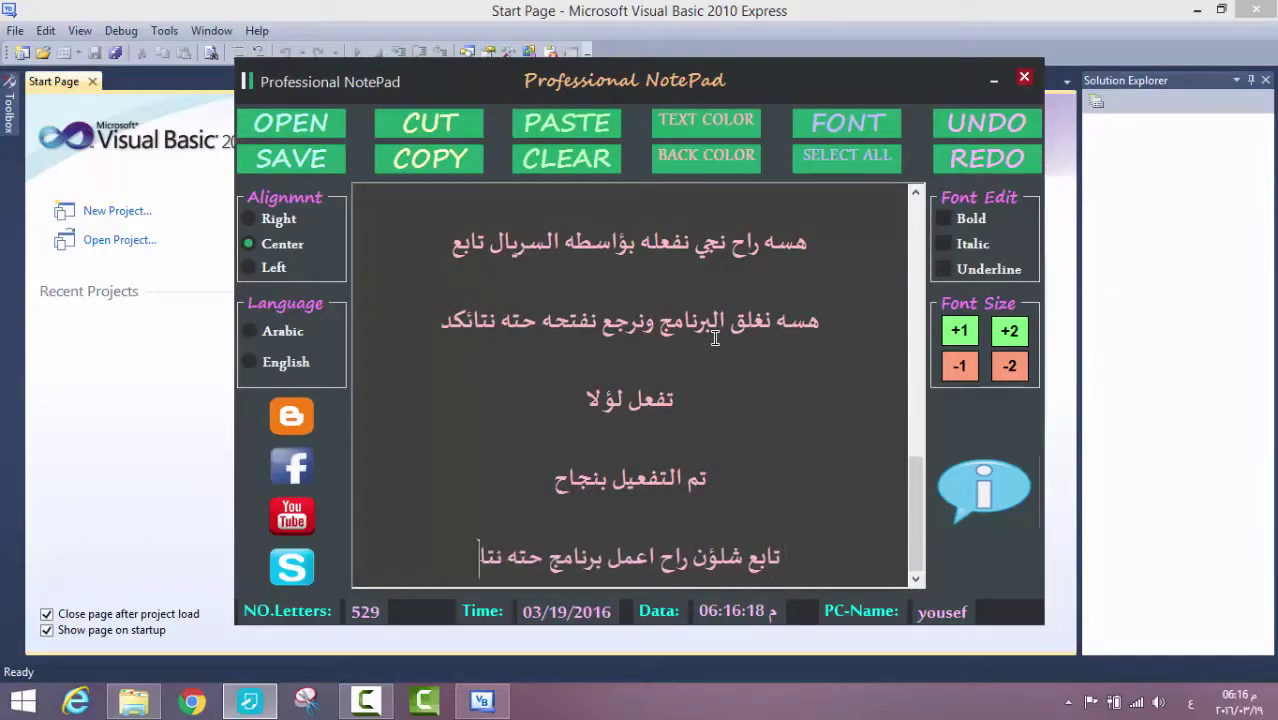
text(كد من البرنامج)
key(Return)
key(Return)
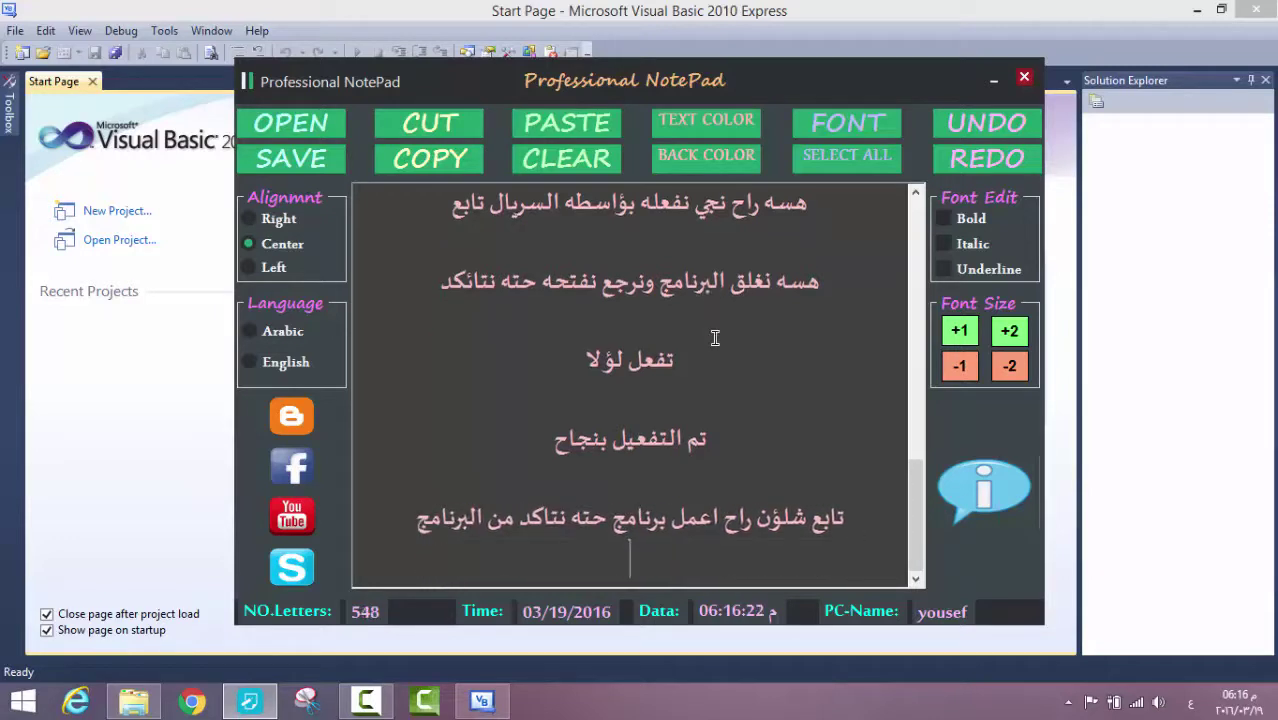
text(وشلؤن تحفض البرنامج)
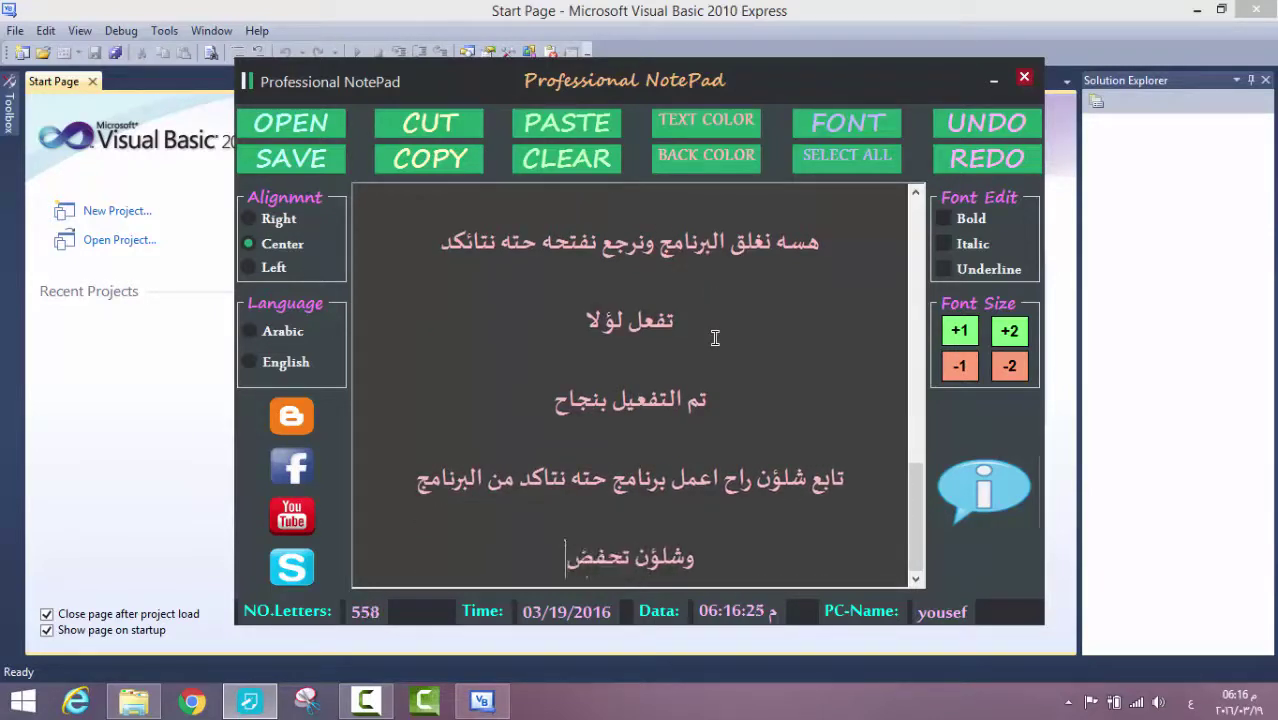
key(Return)
key(Return)
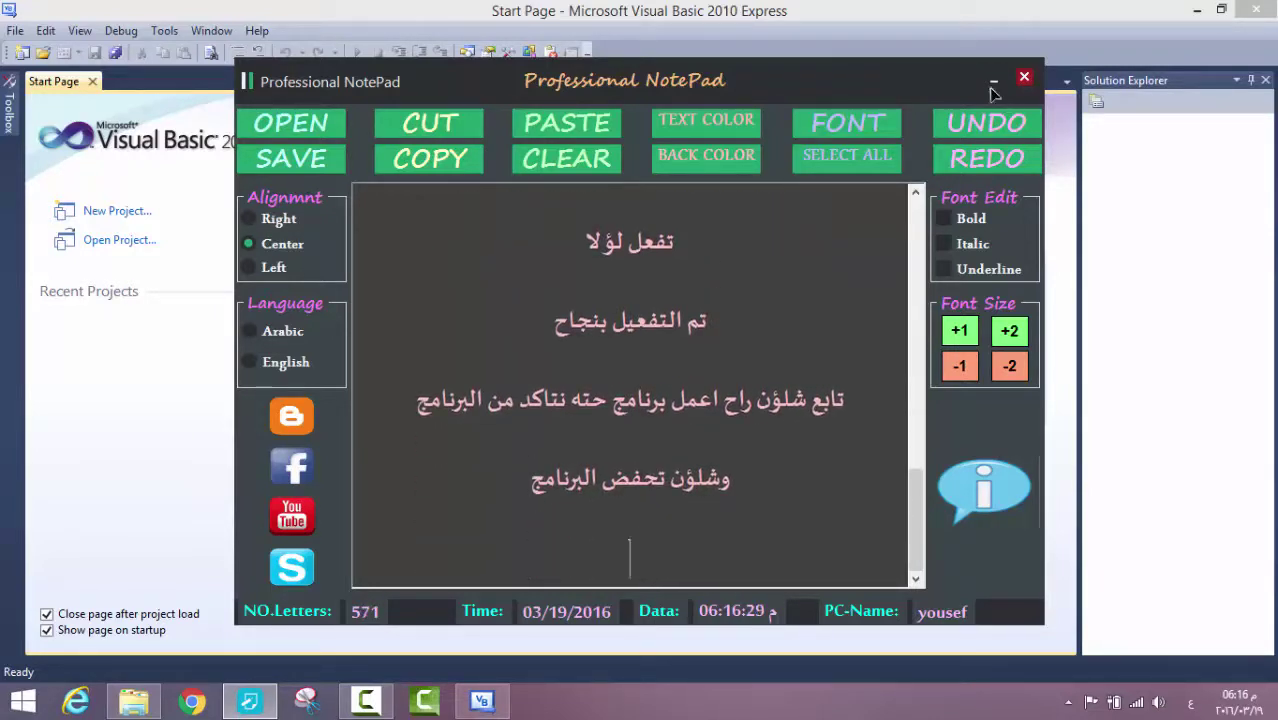
Minimize the note, create a Windows Forms Application project named "برنامج", and enlarge its form to about 592 × 492.
click(993, 84)
click(806, 336)
click(122, 212)
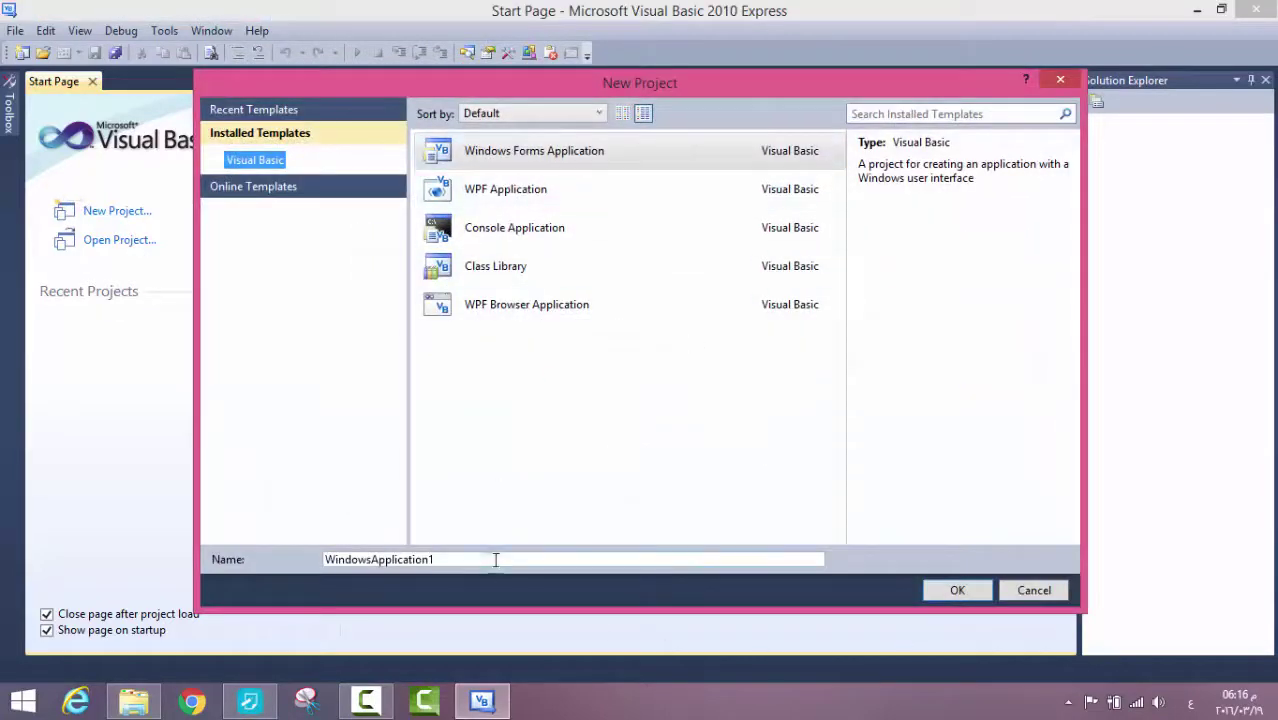
double_click(495, 560)
text(برنامج)
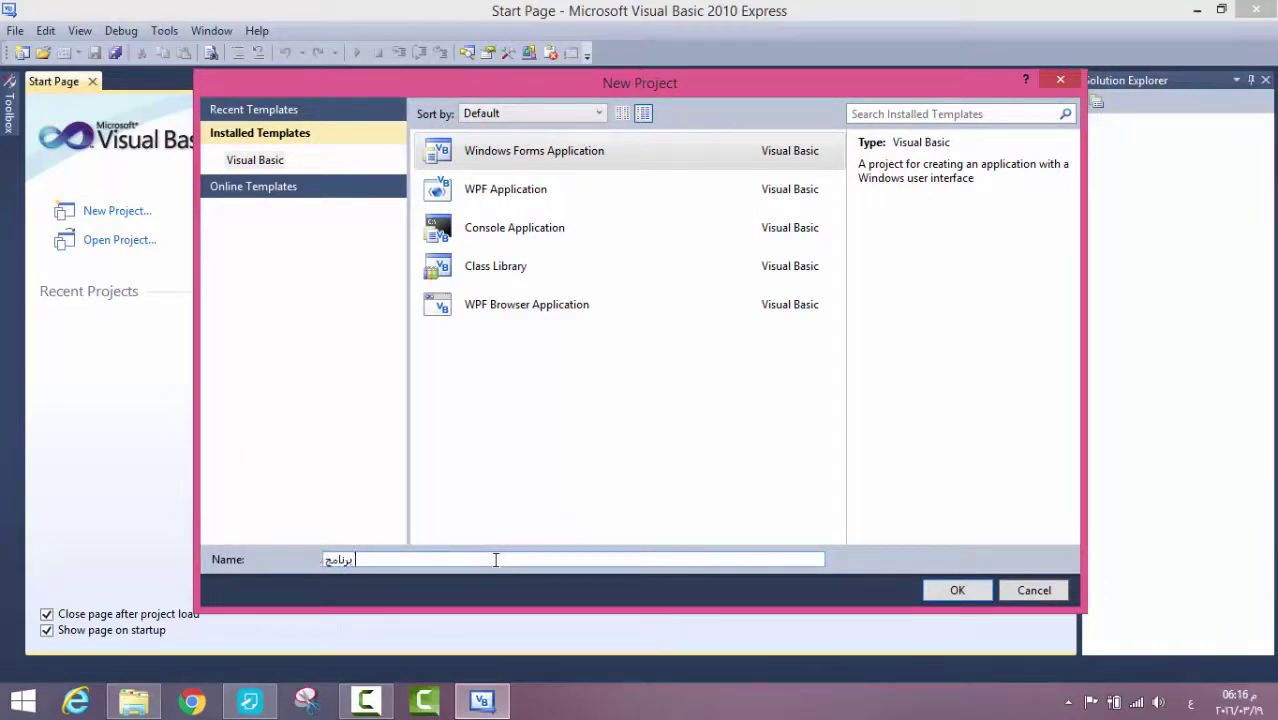
click(961, 590)
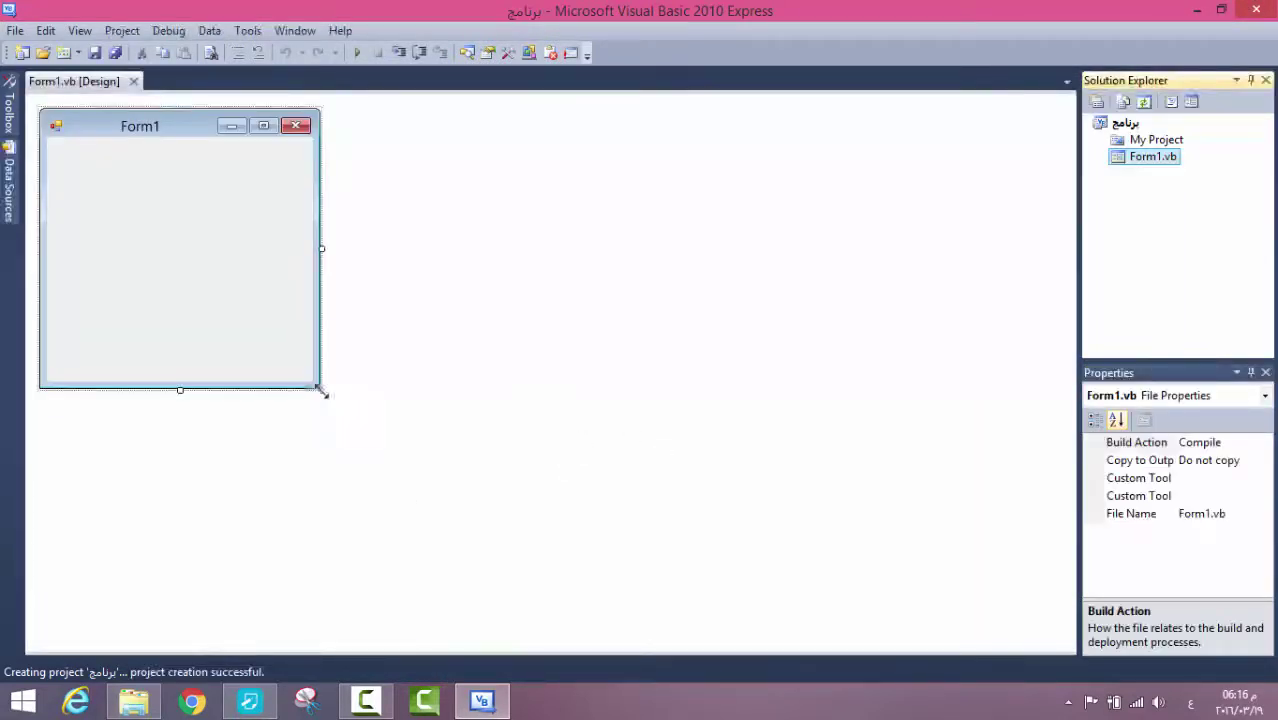
drag(322, 393, 595, 569)
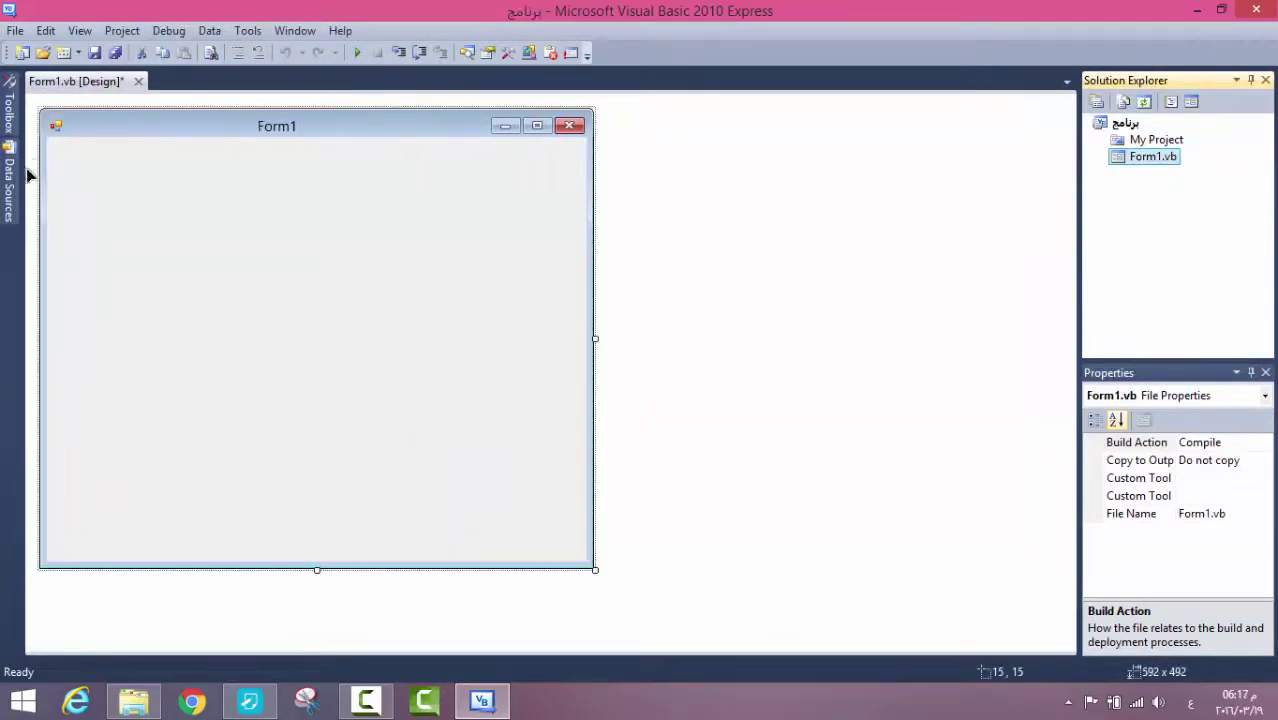
Add a button of about 127 × 54 in the upper right part of the form, with the text "زخرف".
mouse_move(10, 115)
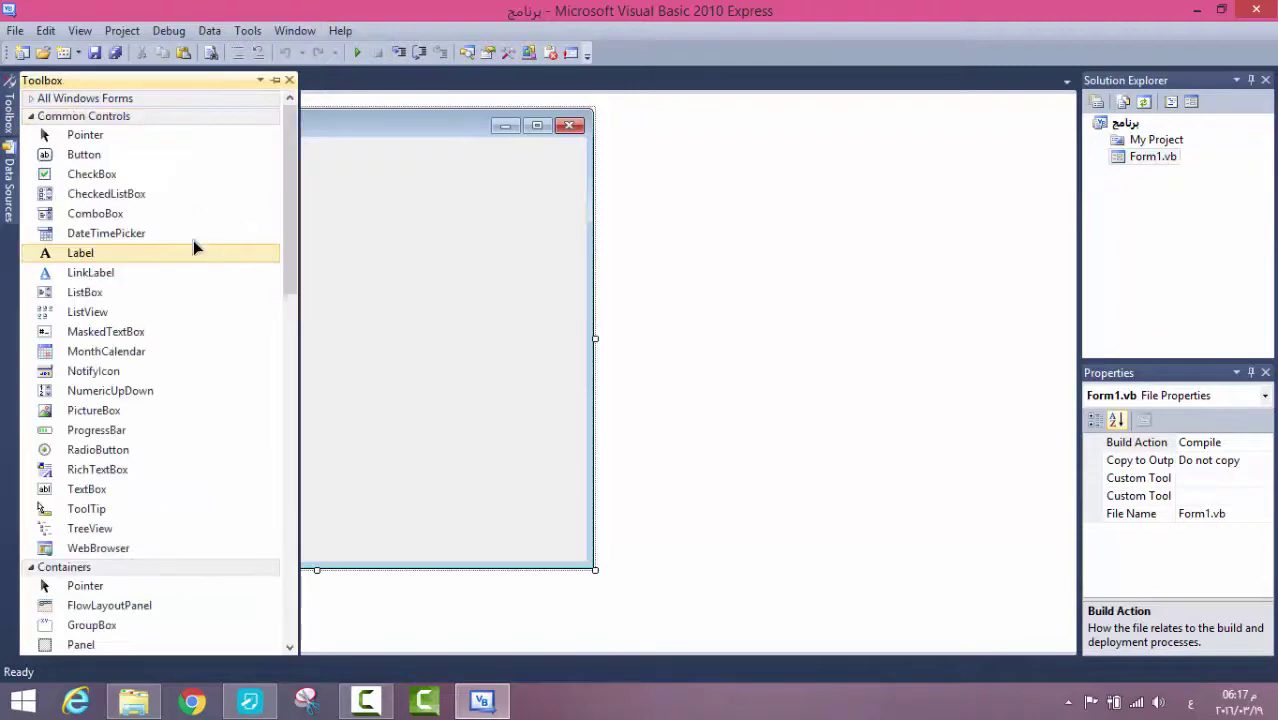
drag(155, 158, 440, 271)
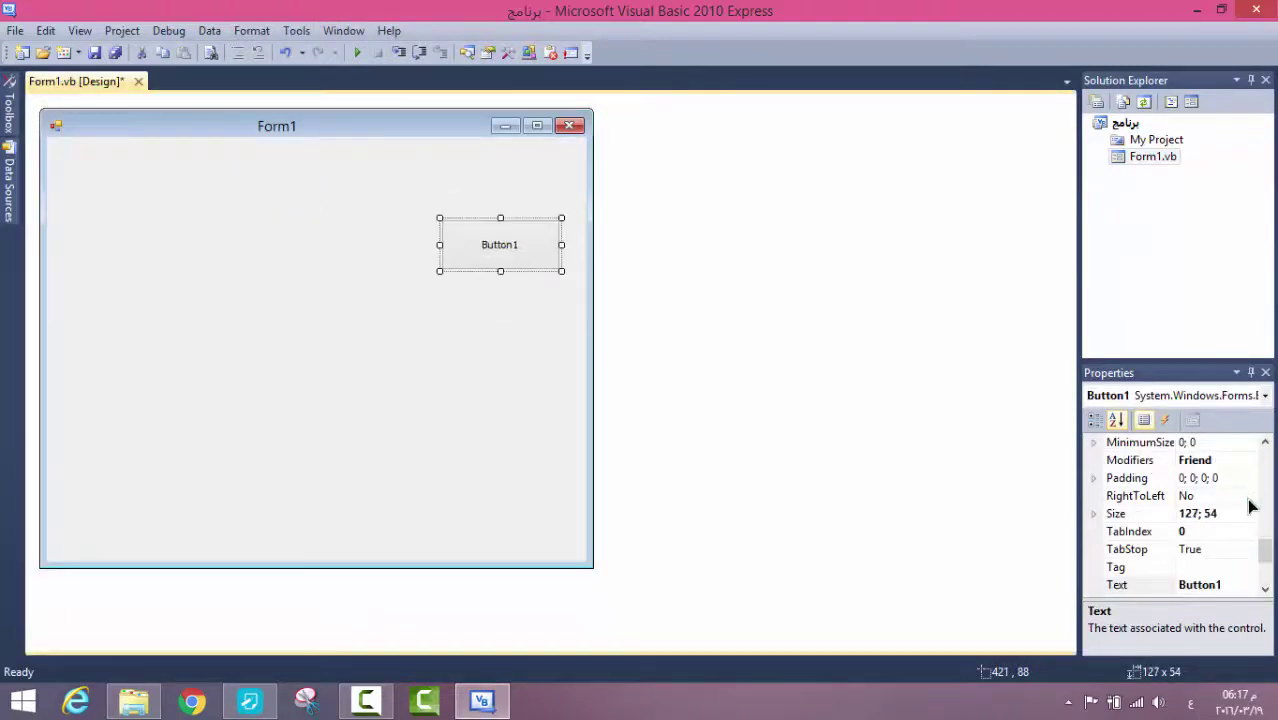
click(1247, 588)
click(1237, 584)
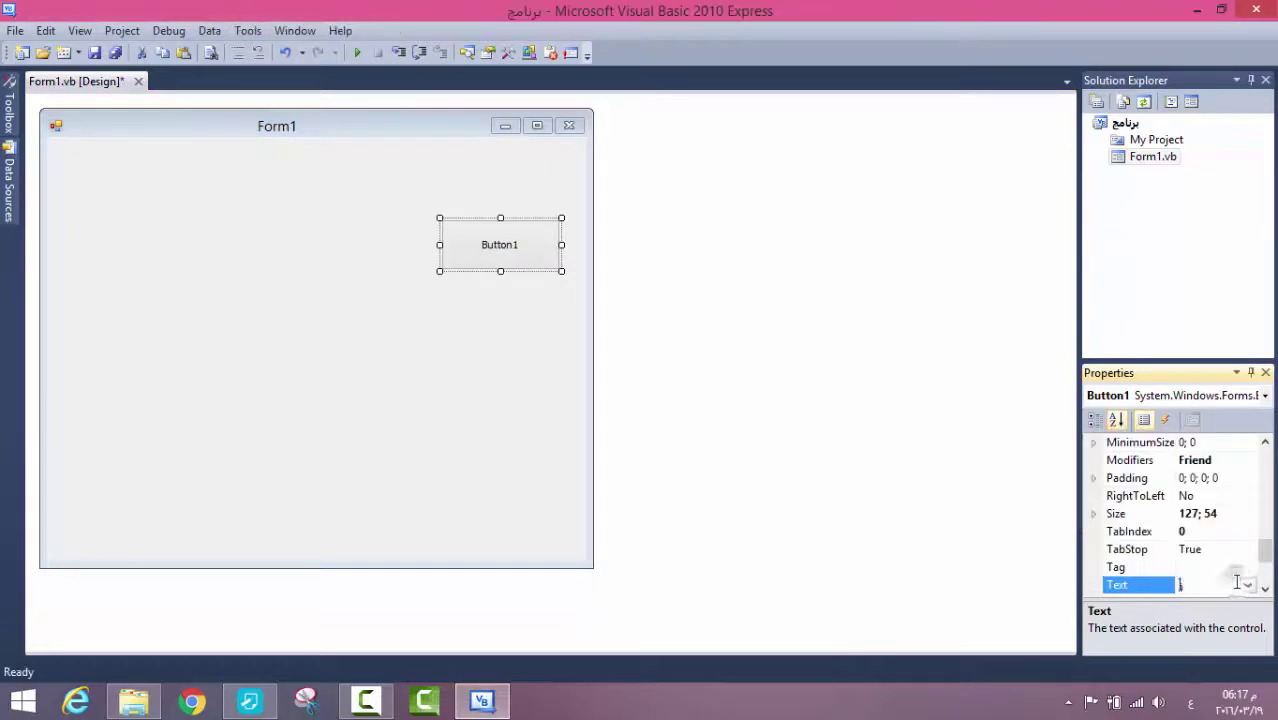
click(252, 318)
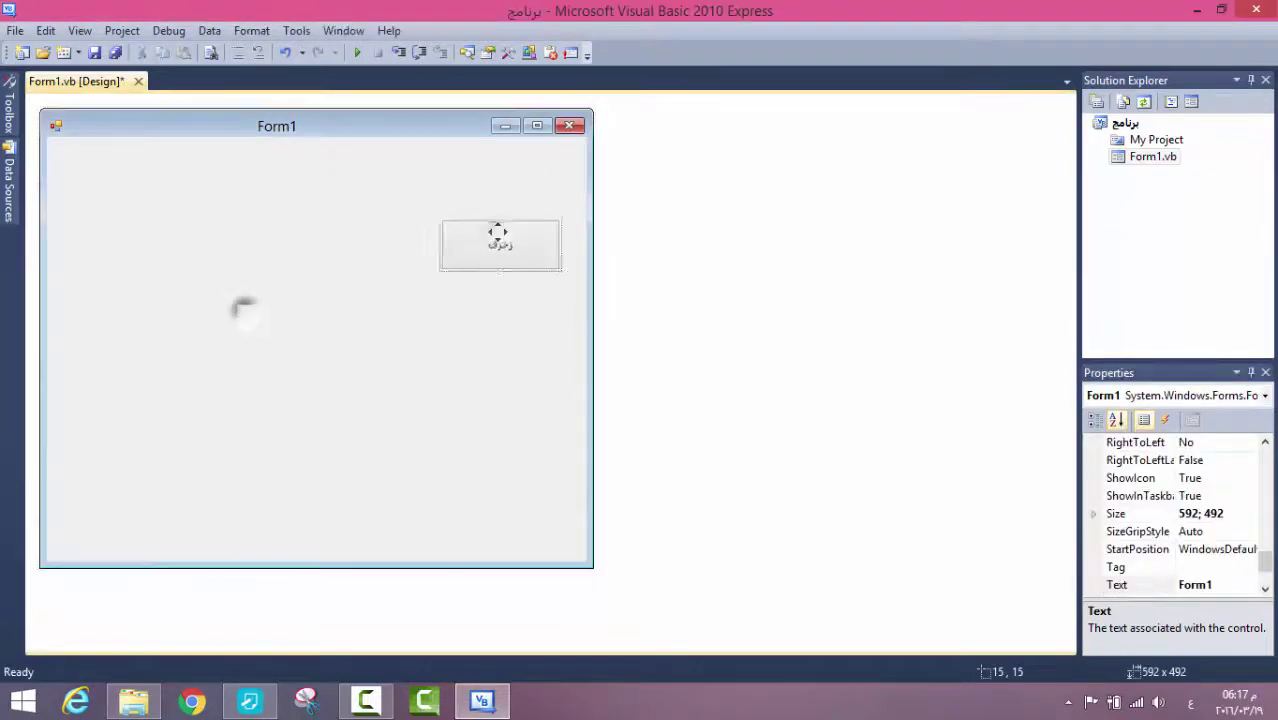
Duplicate the "زخرف" button, align the copy below it near the form's lower edge, and set its text to "خروج".
click(530, 230)
right_click(531, 233)
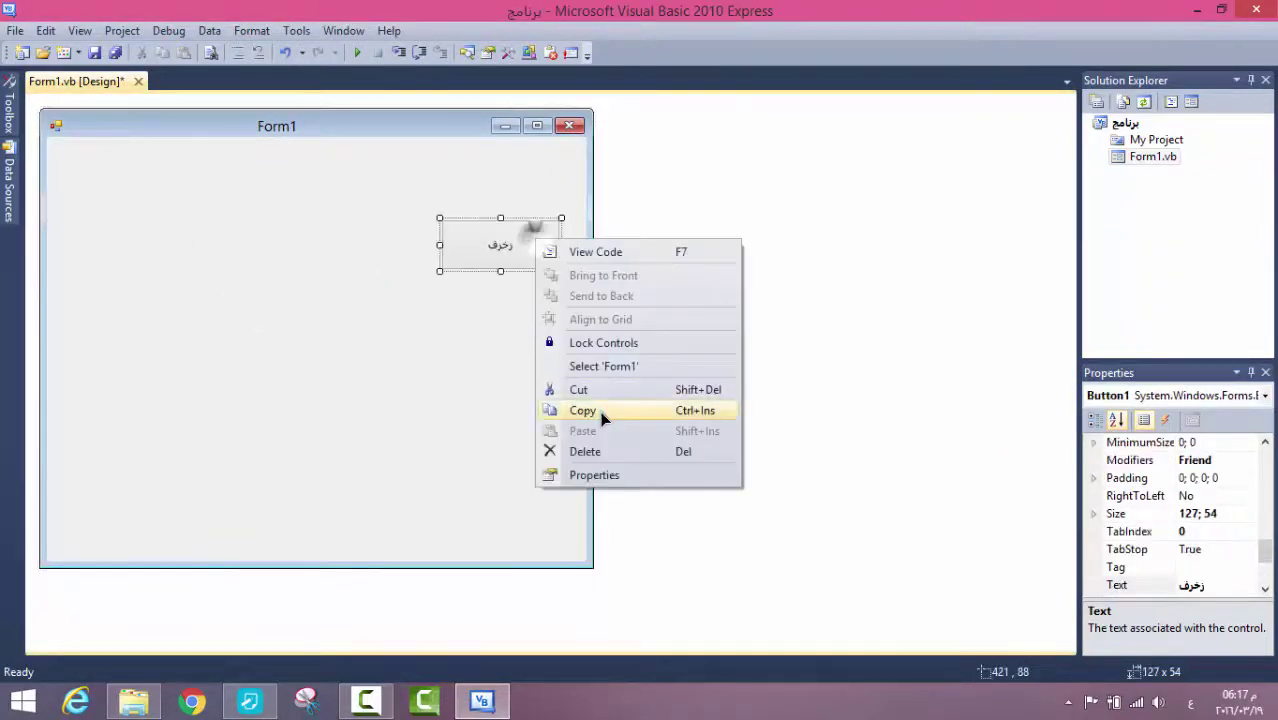
click(491, 370)
key(ctrl+v)
drag(528, 236, 528, 451)
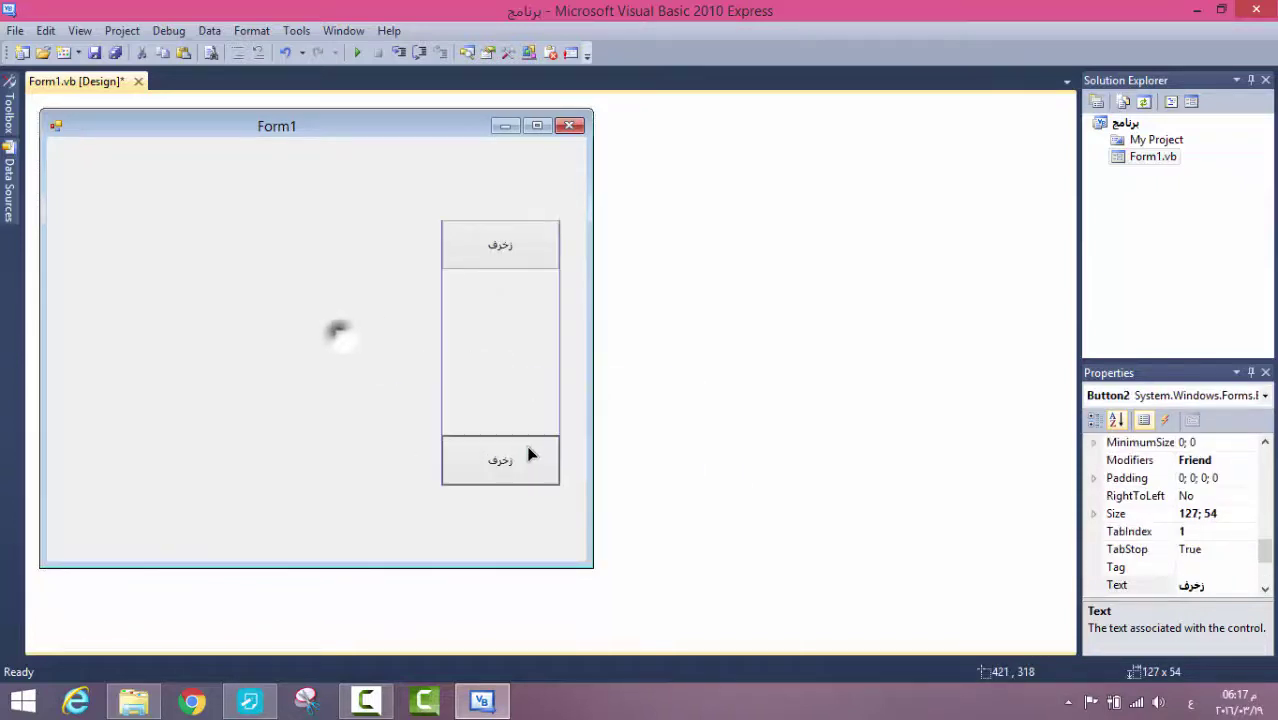
click(1229, 582)
text(خر)
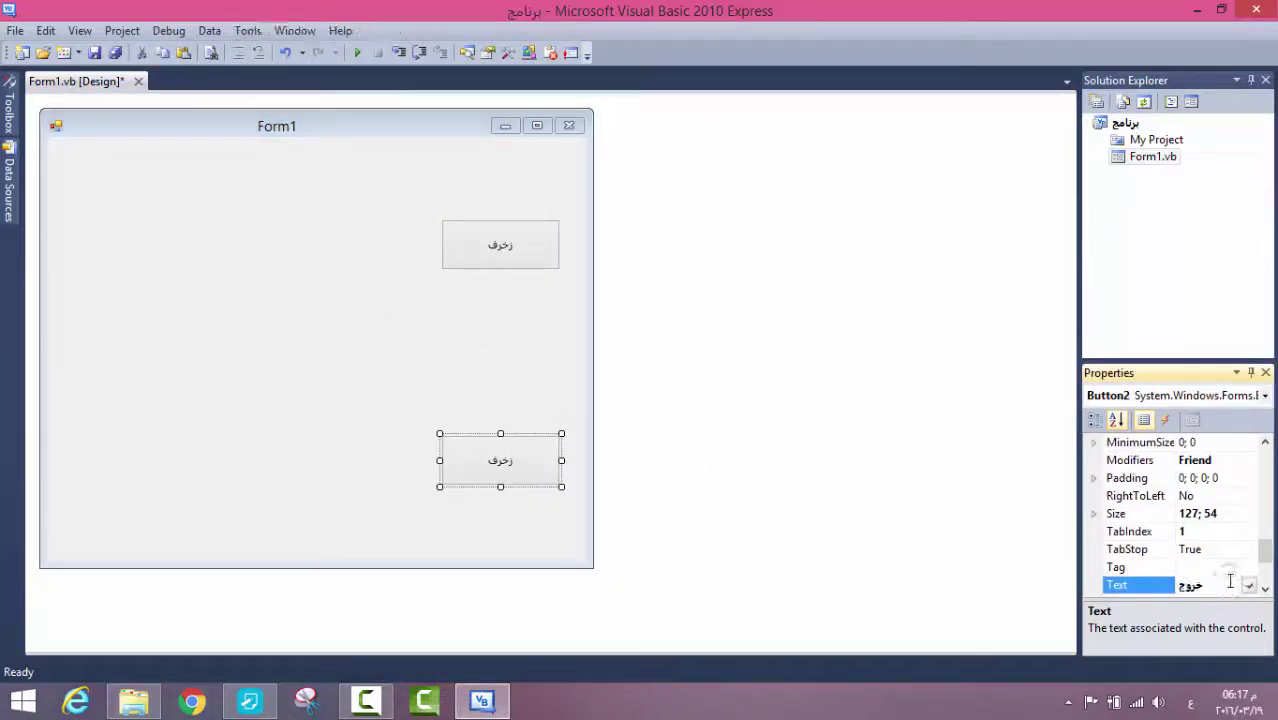
click(326, 372)
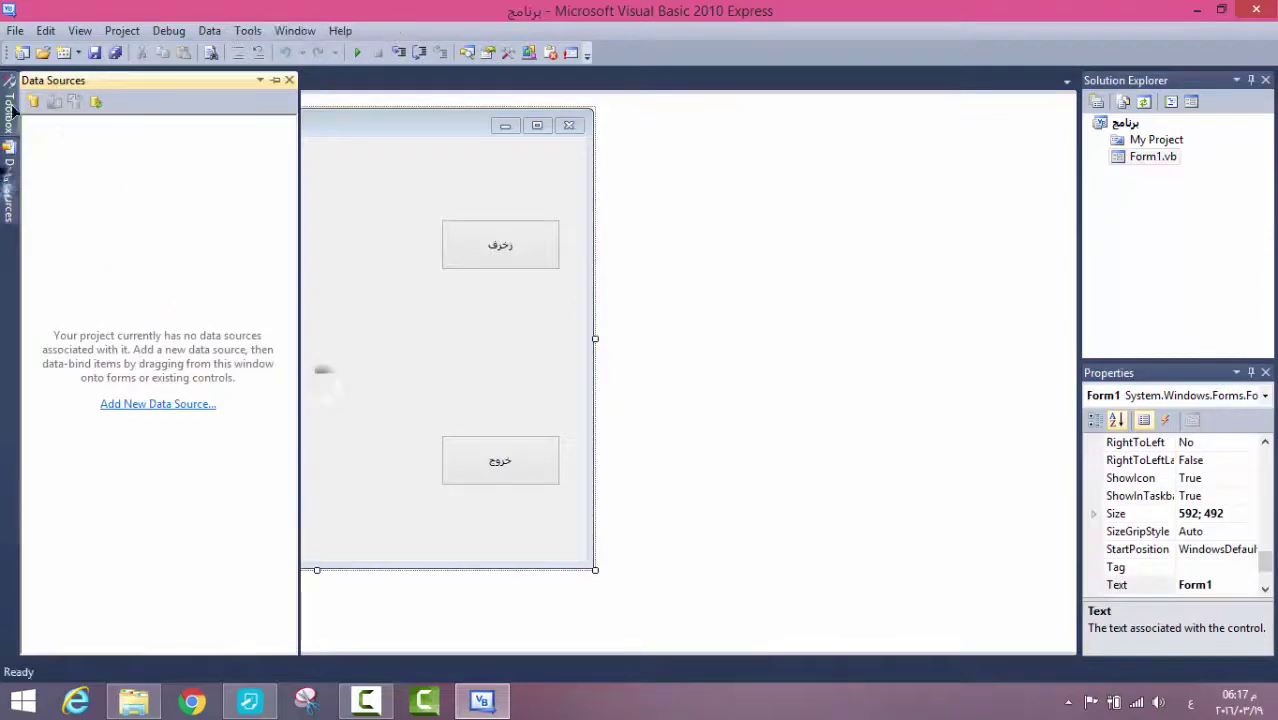
Add a multiline text box beside the "زخرف" button and enlarge it to about 254 × 173.
mouse_move(8, 110)
scroll(128, 265, down, 8)
scroll(131, 260, up, 5)
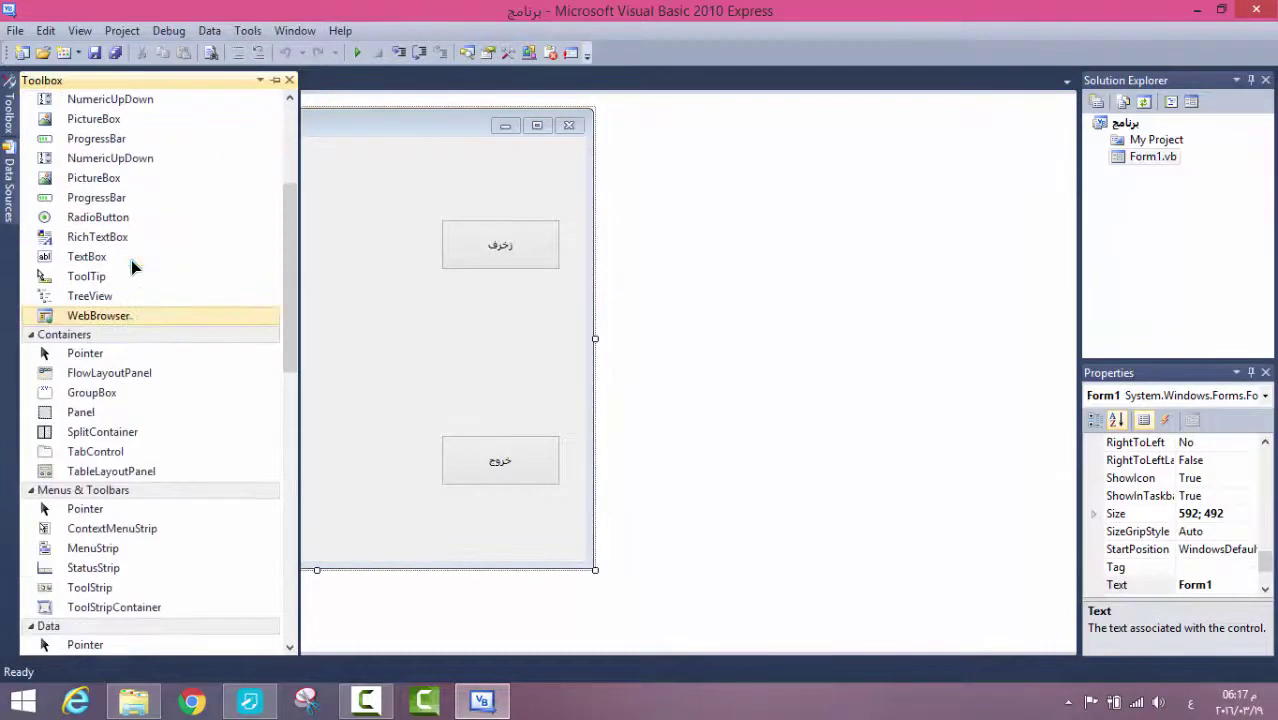
drag(135, 312, 77, 268)
click(222, 230)
click(238, 252)
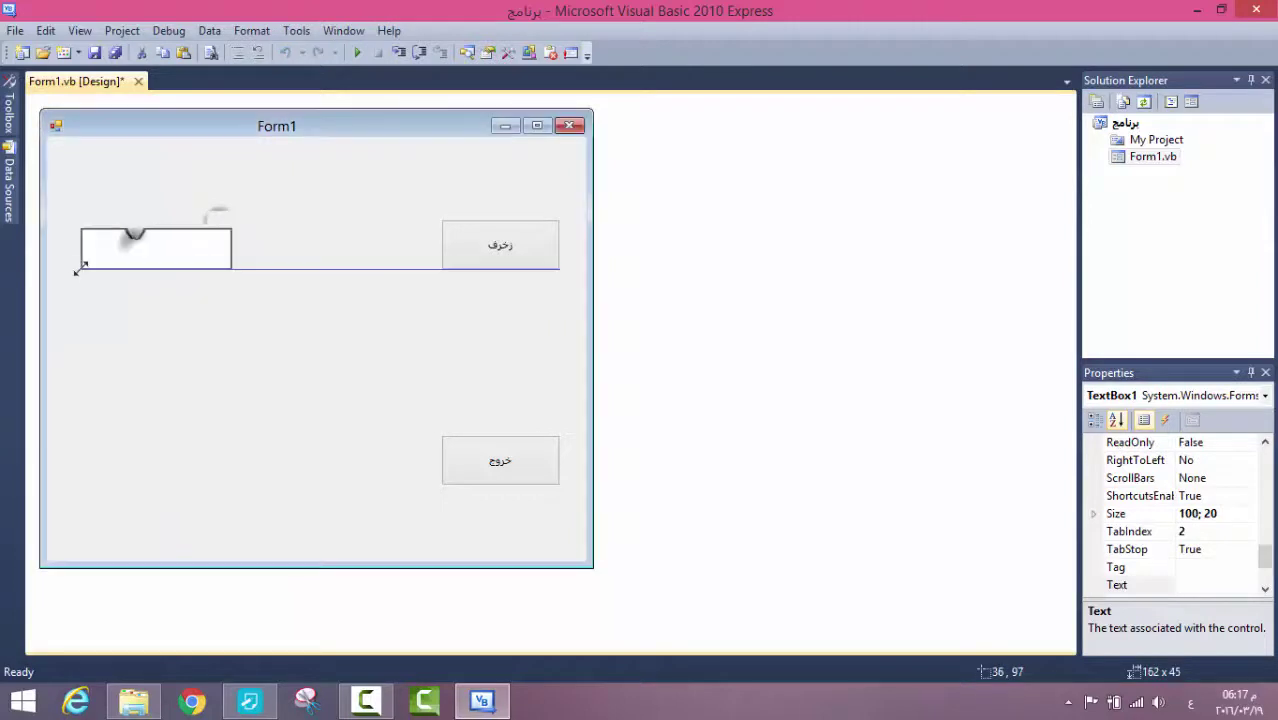
drag(232, 225, 322, 168)
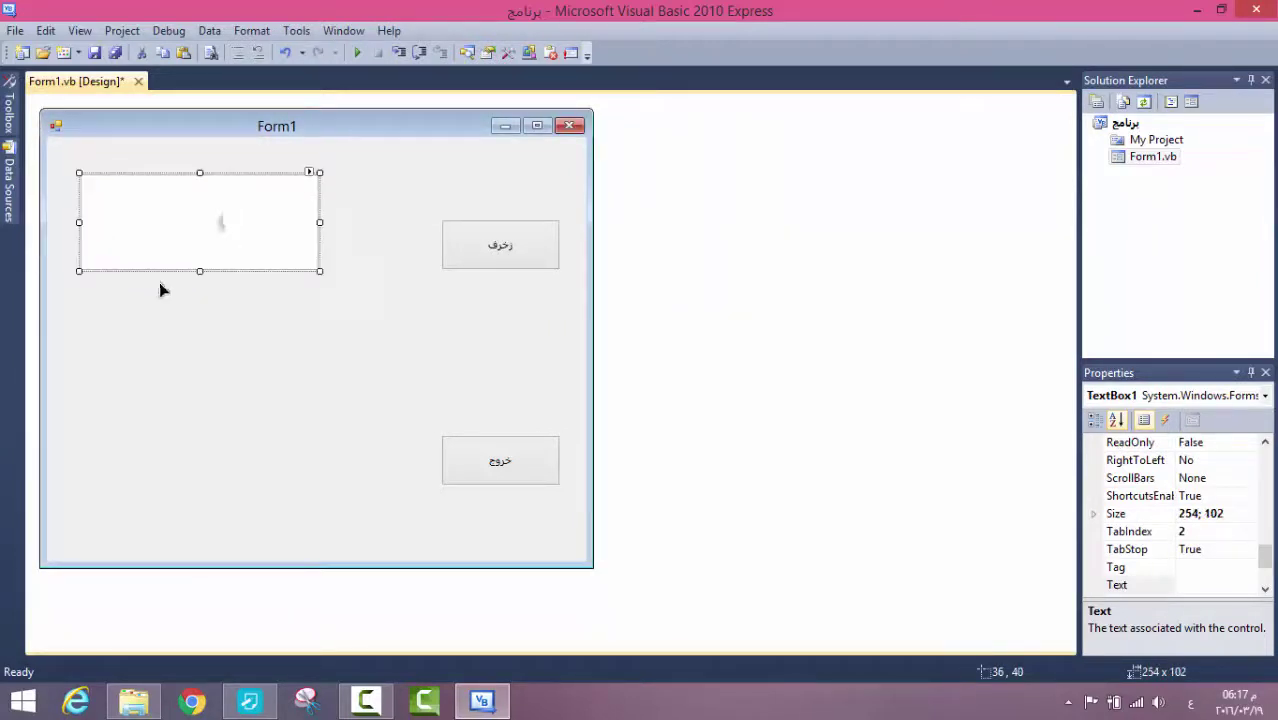
drag(197, 291, 199, 340)
Duplicate the multiline text box and align the copy directly below the original.
right_click(216, 243)
click(316, 414)
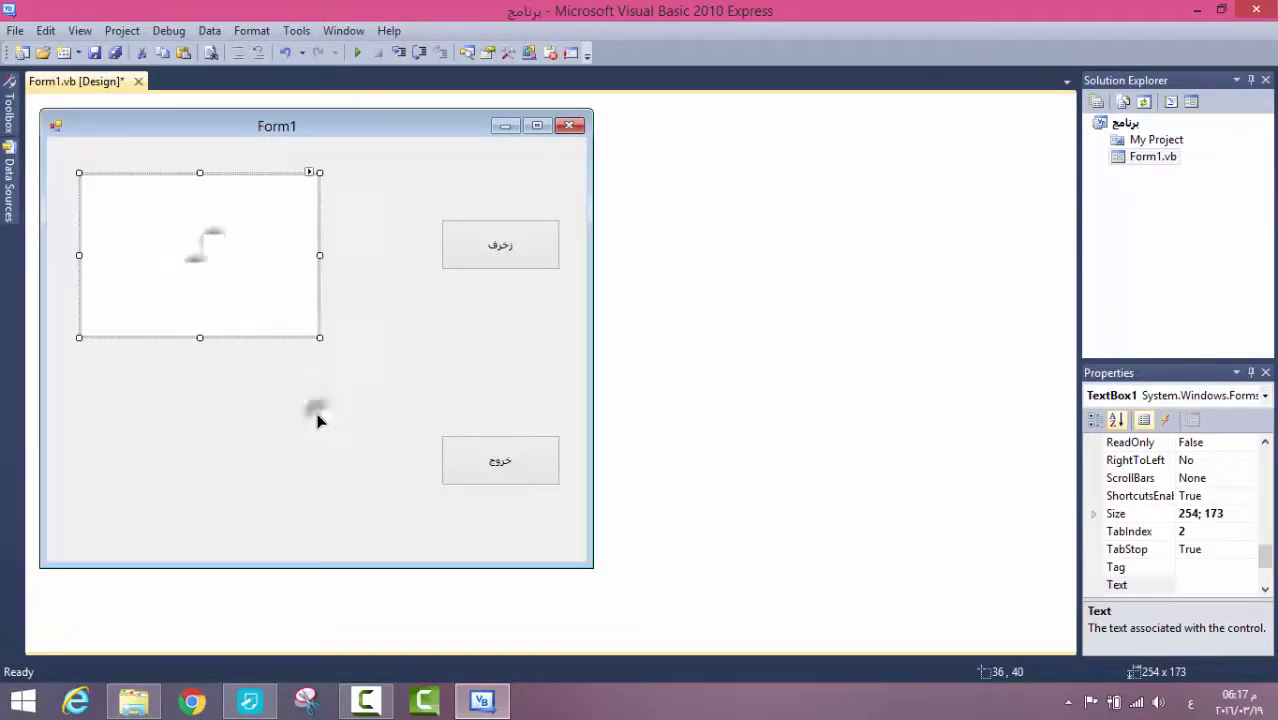
right_click(196, 424)
click(247, 487)
drag(268, 371, 157, 482)
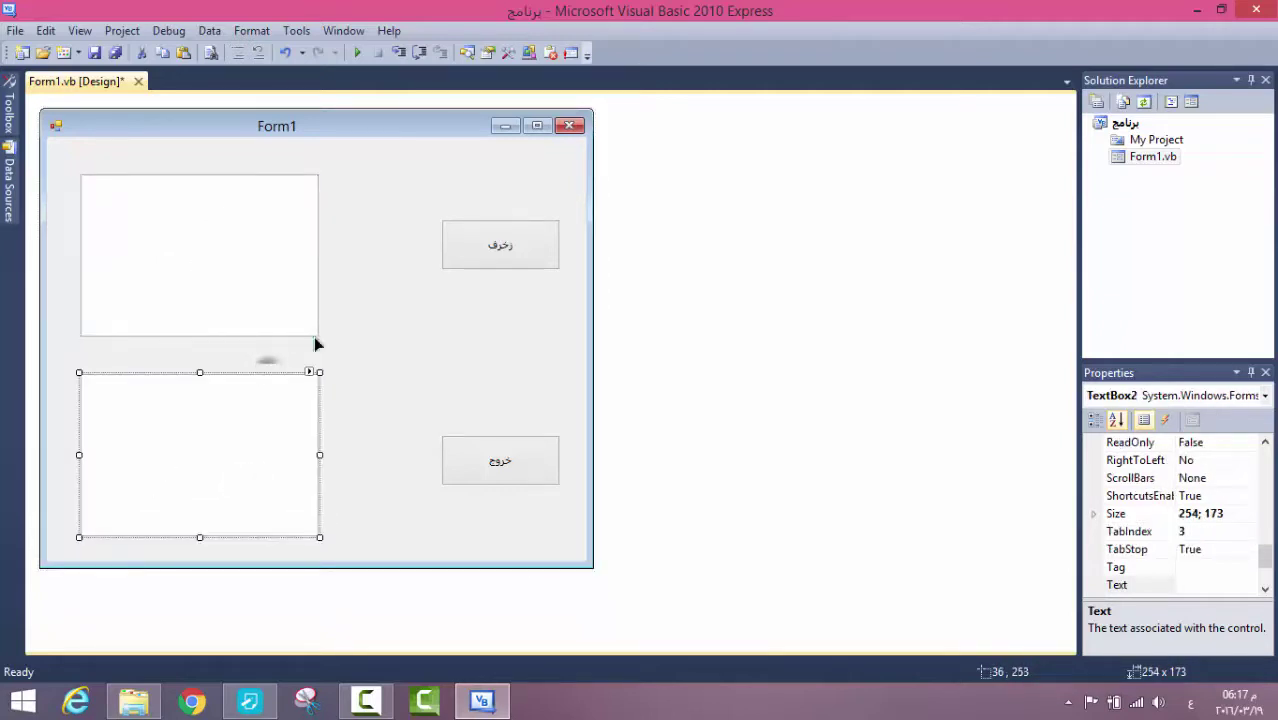
Set the upper text box's font size to 24.
click(316, 334)
drag(1268, 556, 1262, 500)
click(1232, 530)
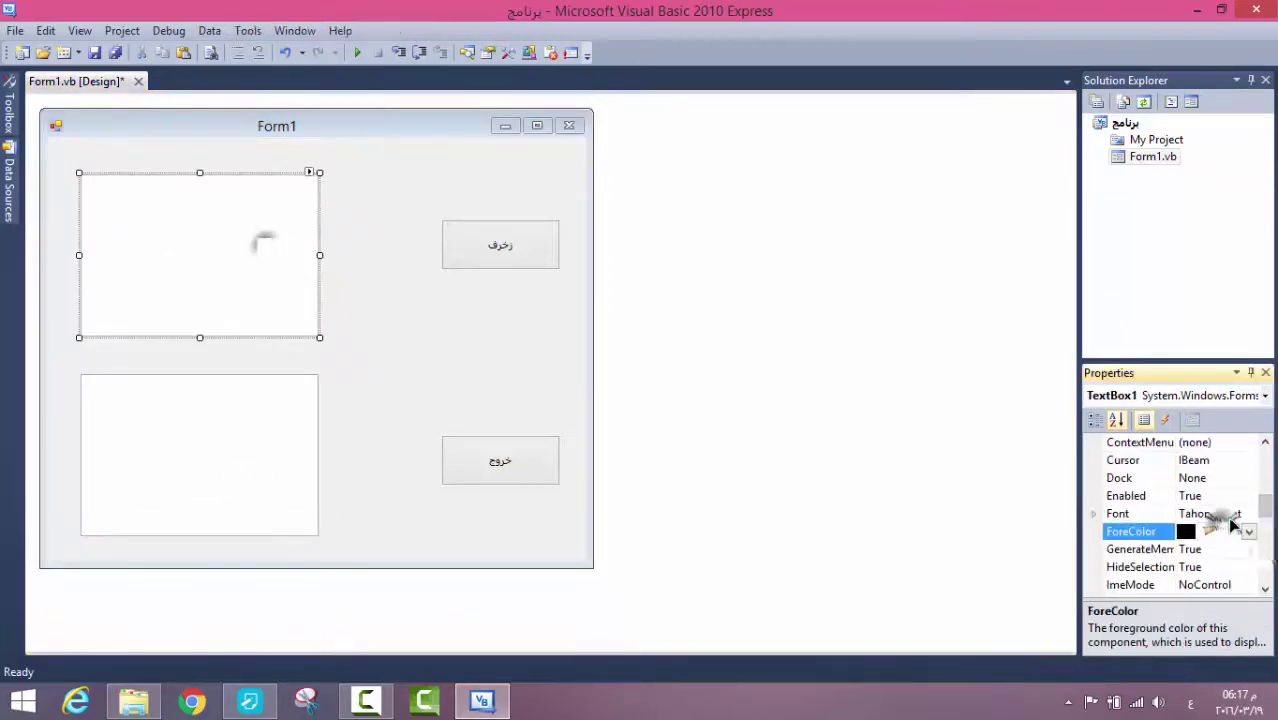
click(1248, 514)
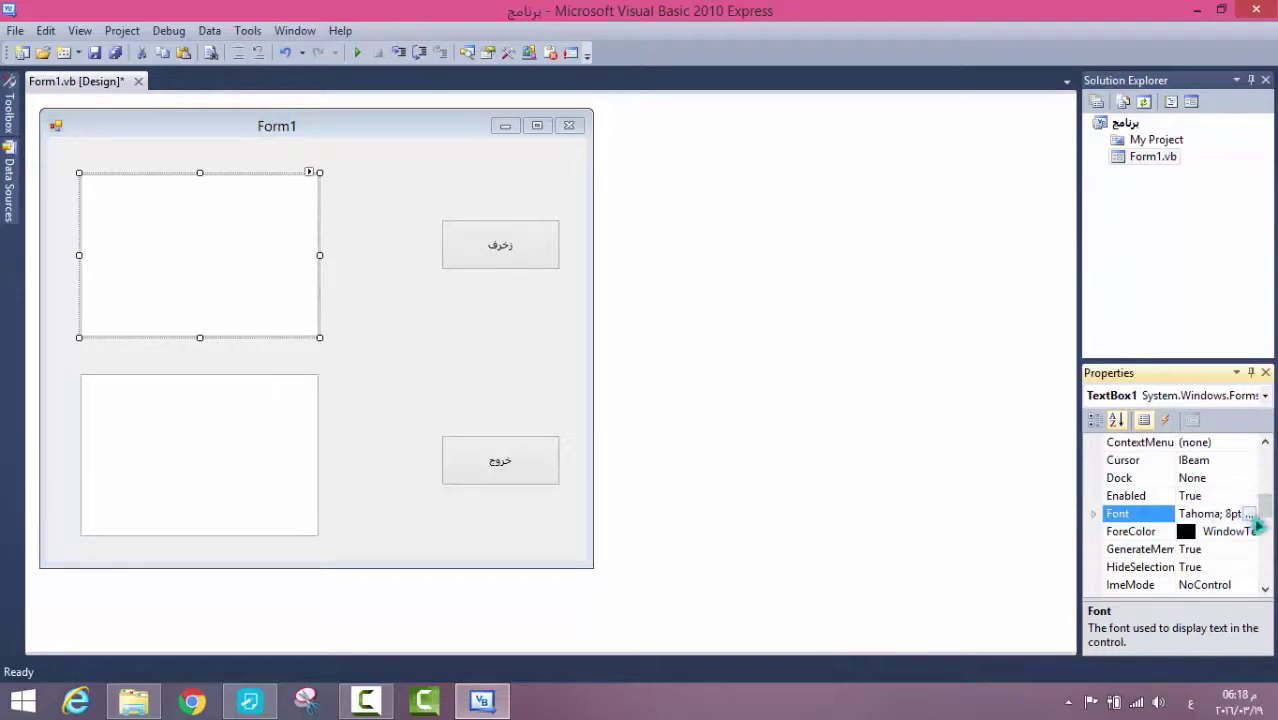
click(1255, 514)
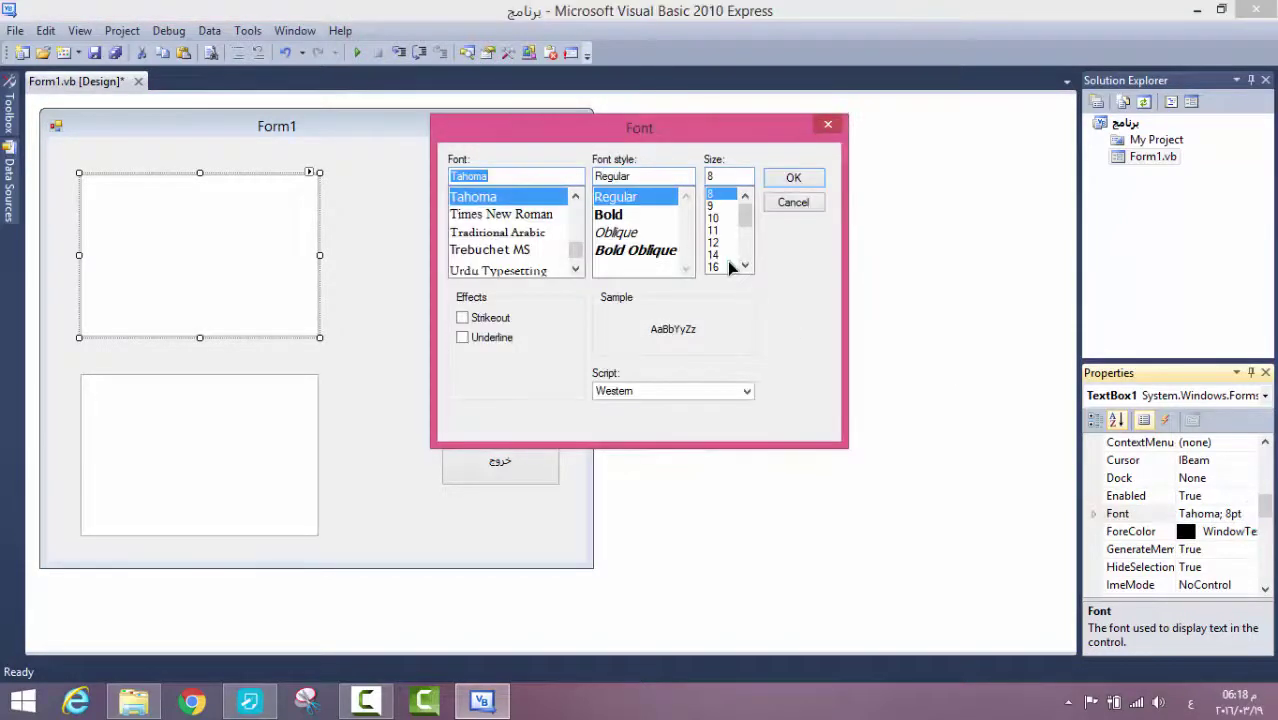
click(733, 262)
scroll(735, 233, down, 2)
click(725, 194)
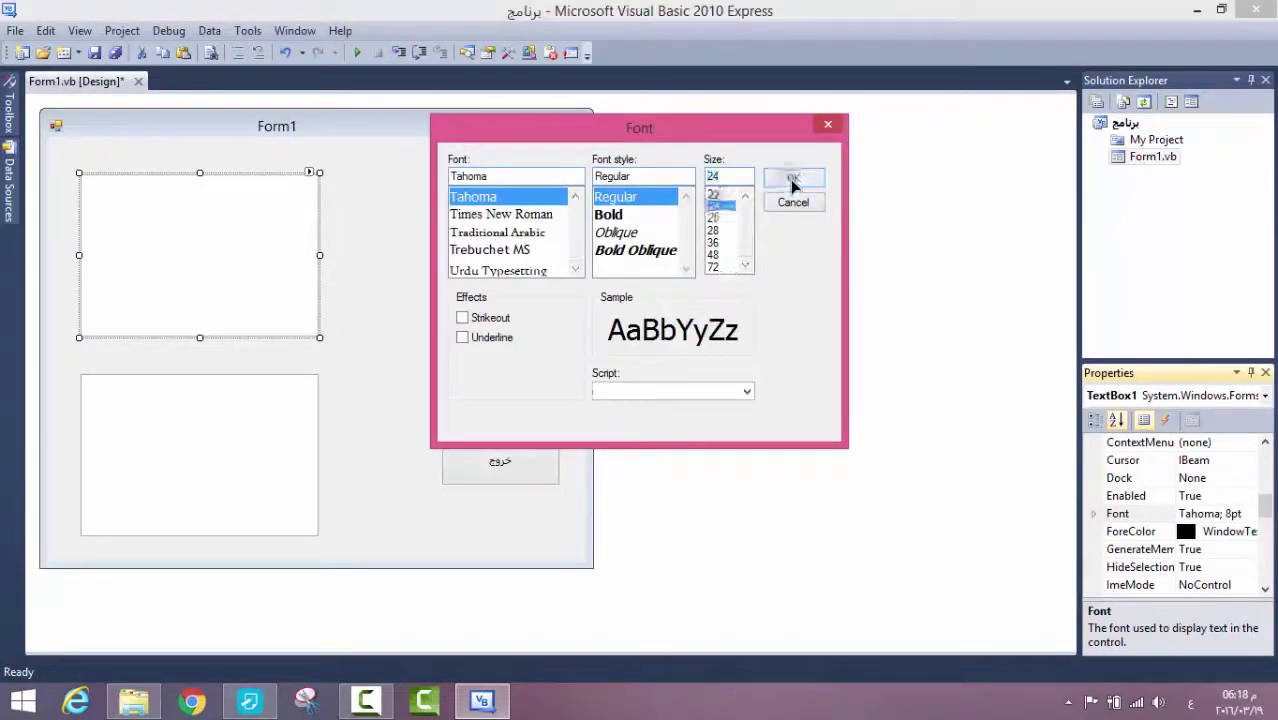
click(793, 178)
Set the lower text box's font size to 24 as well.
click(258, 435)
click(1255, 514)
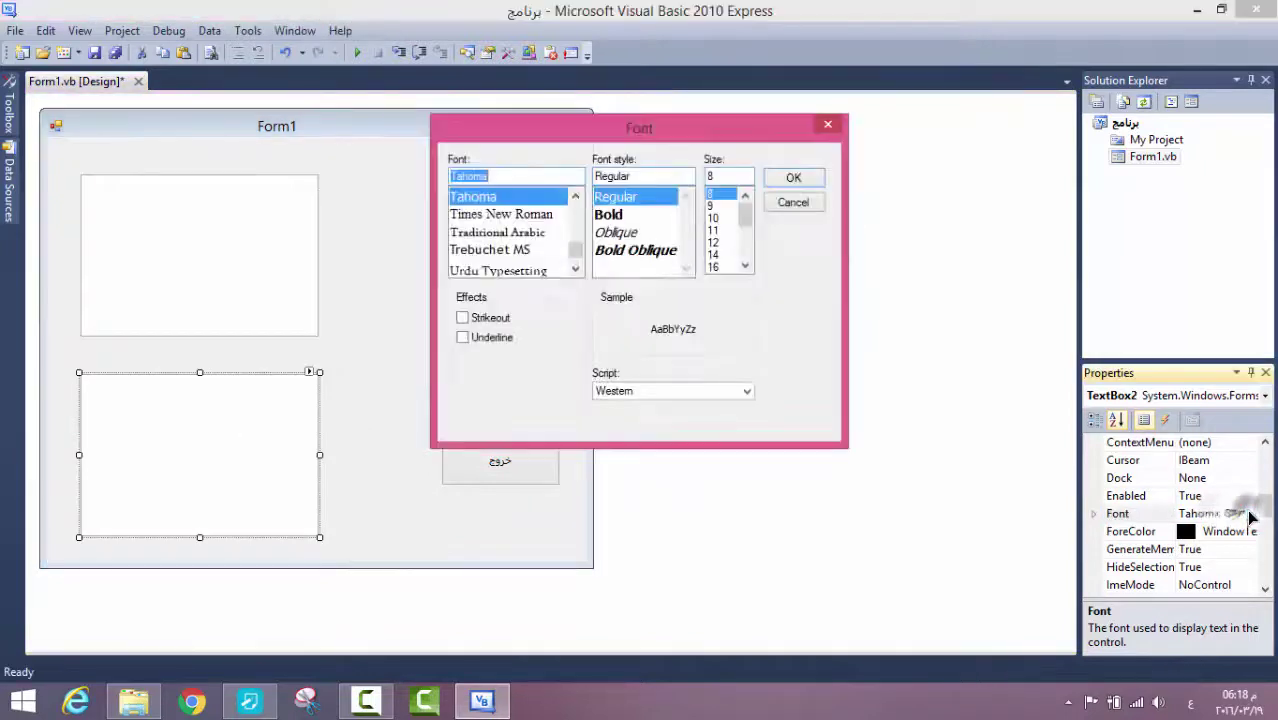
scroll(747, 225, down, 2)
click(714, 254)
click(793, 178)
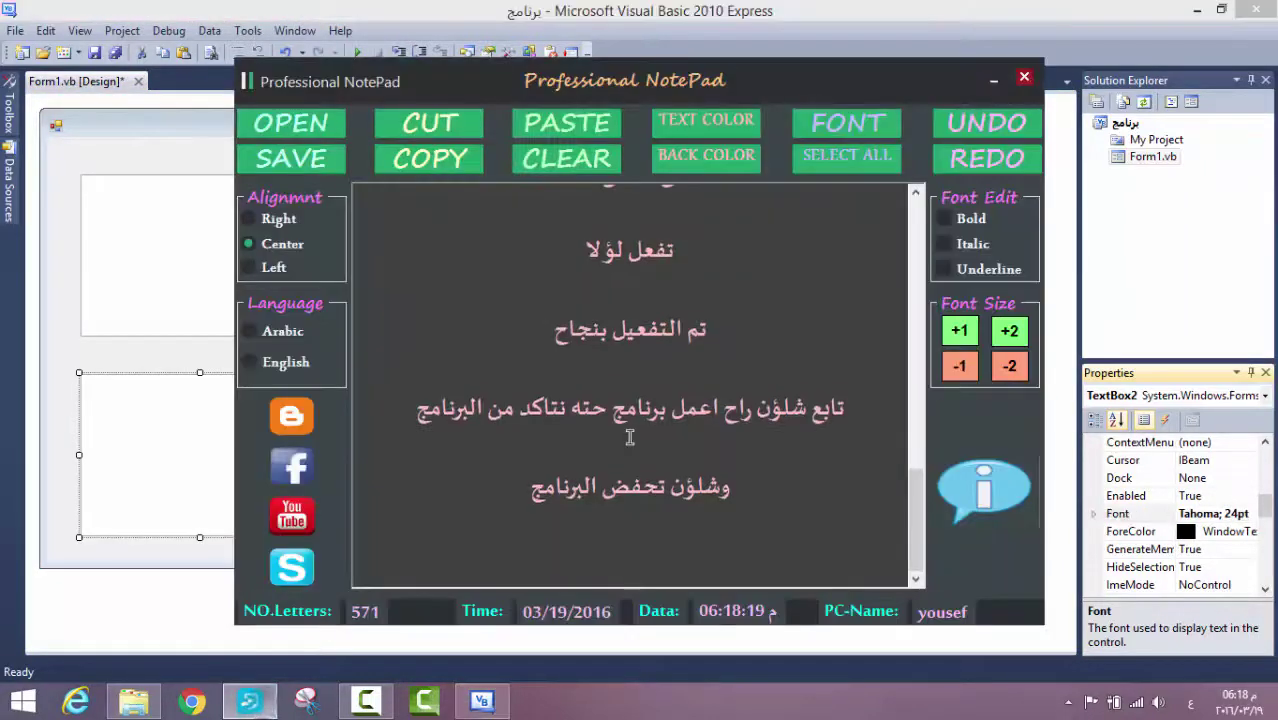
Bring back the note, add the line "هسه نضيف الاكواد", and minimize it.
text(الاكواد)
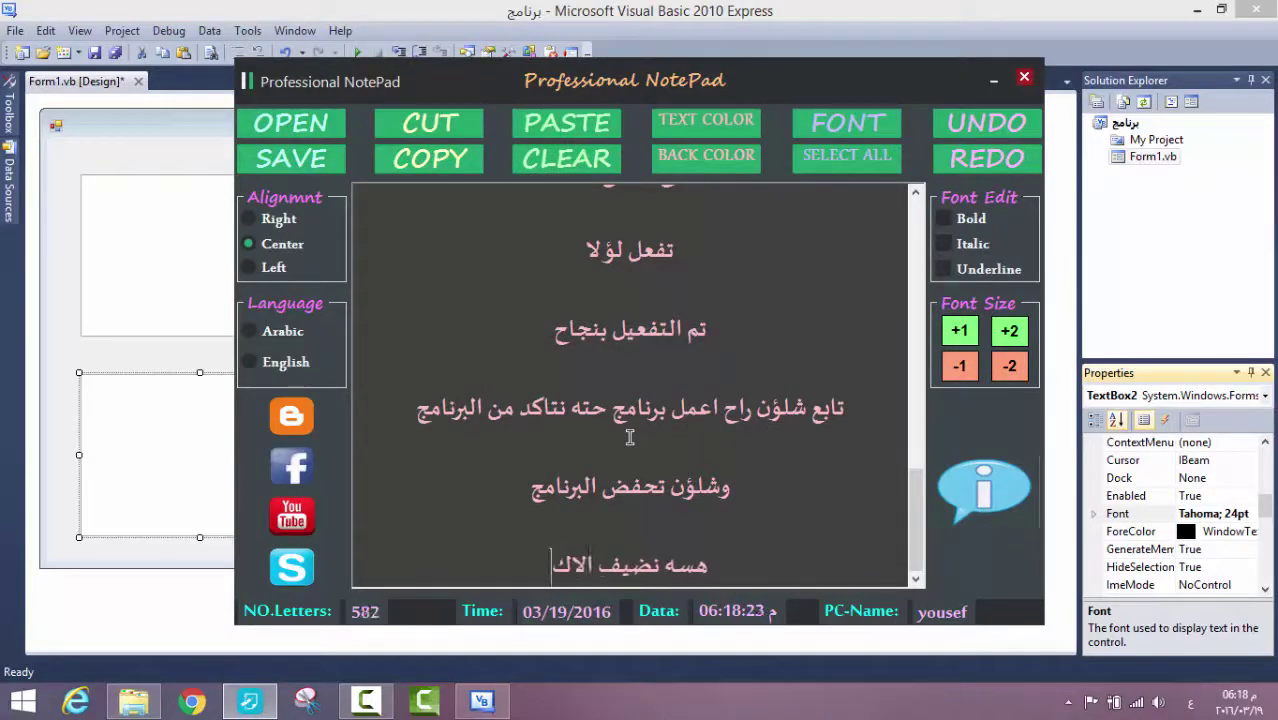
key(Return)
key(Return)
click(997, 82)
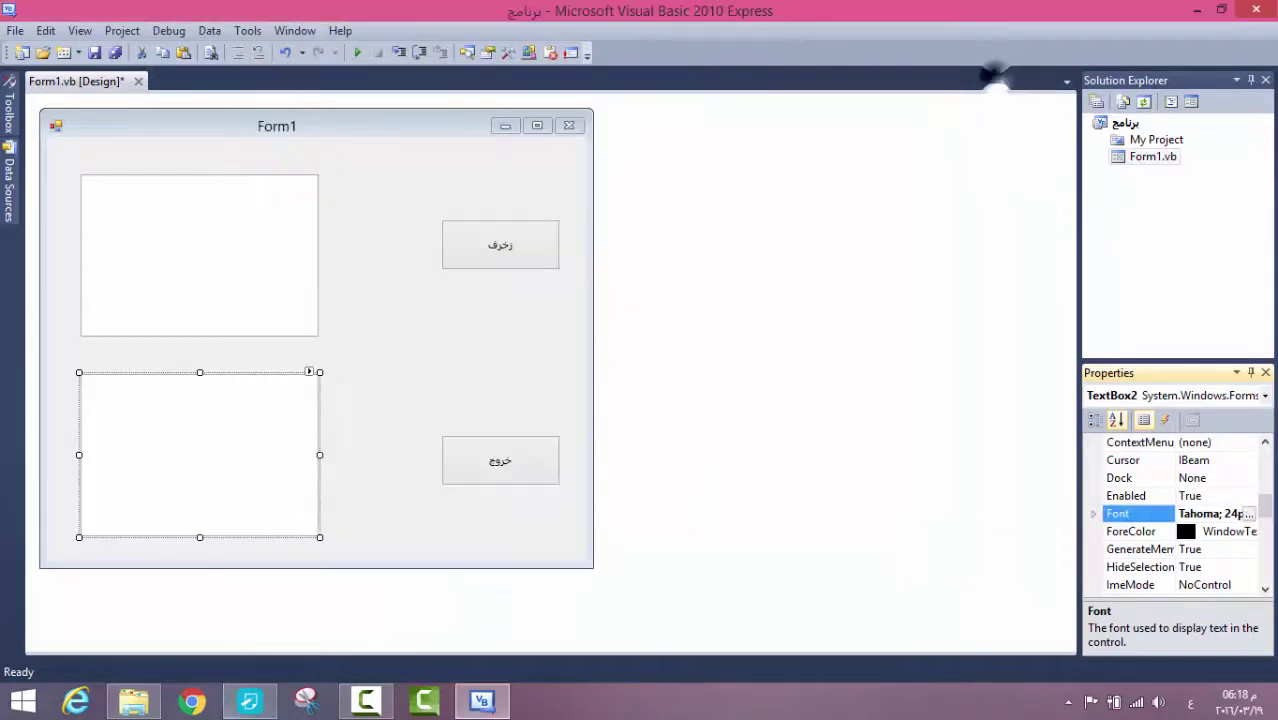
In File Explorer, open the document "اكواد زخرفة" from the folder "عمل برنامج زخرفه" inside "فيجول" on drive F, and maximize it.
click(133, 700)
click(19, 61)
click(19, 61)
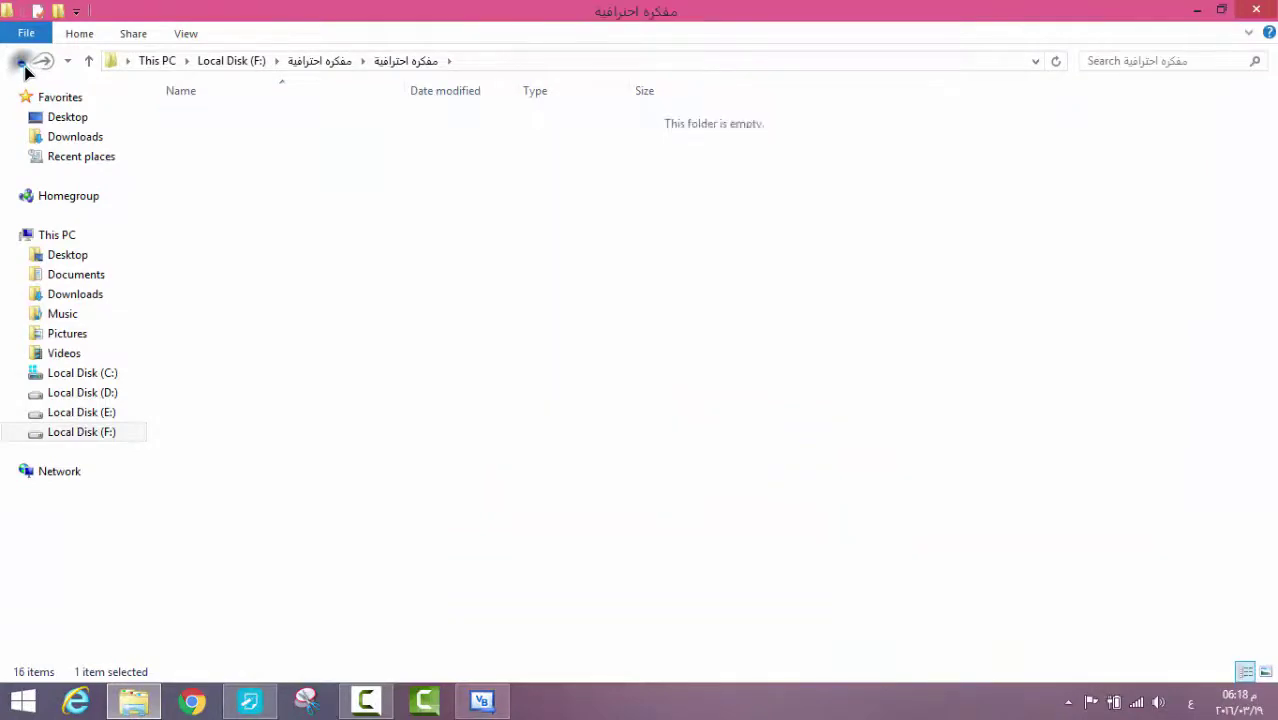
click(19, 61)
click(19, 61)
click(800, 381)
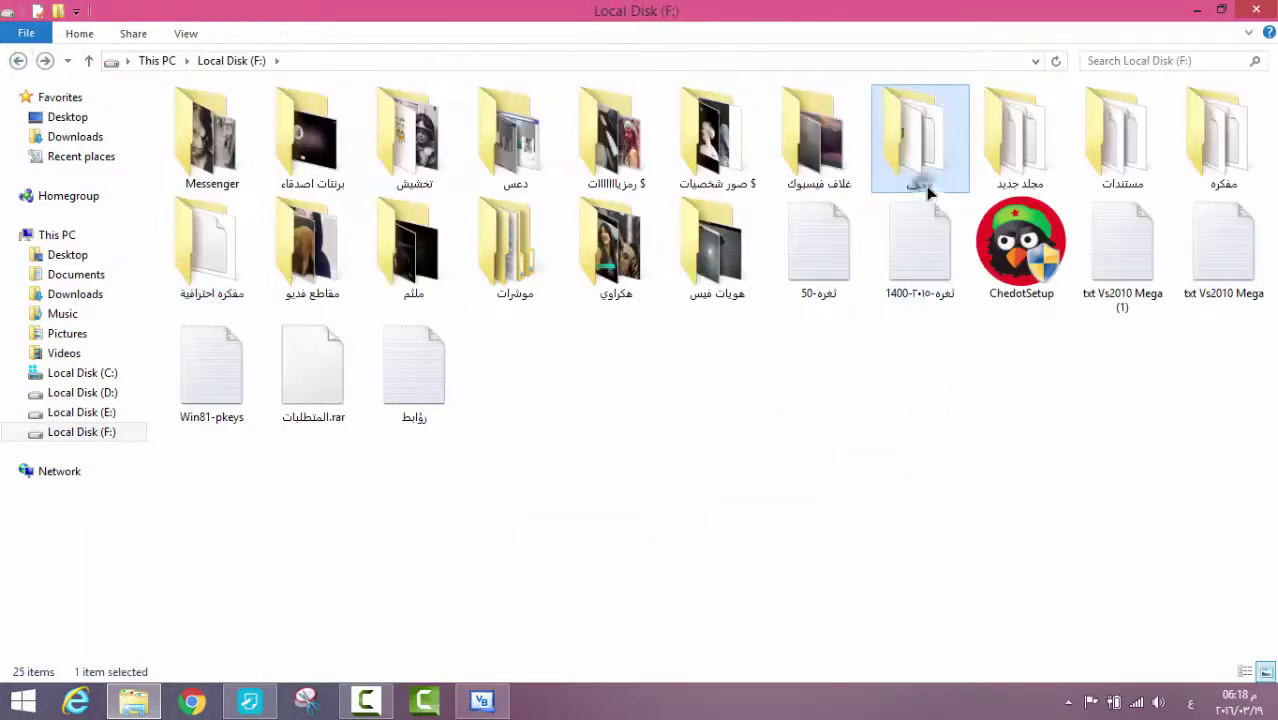
double_click(920, 140)
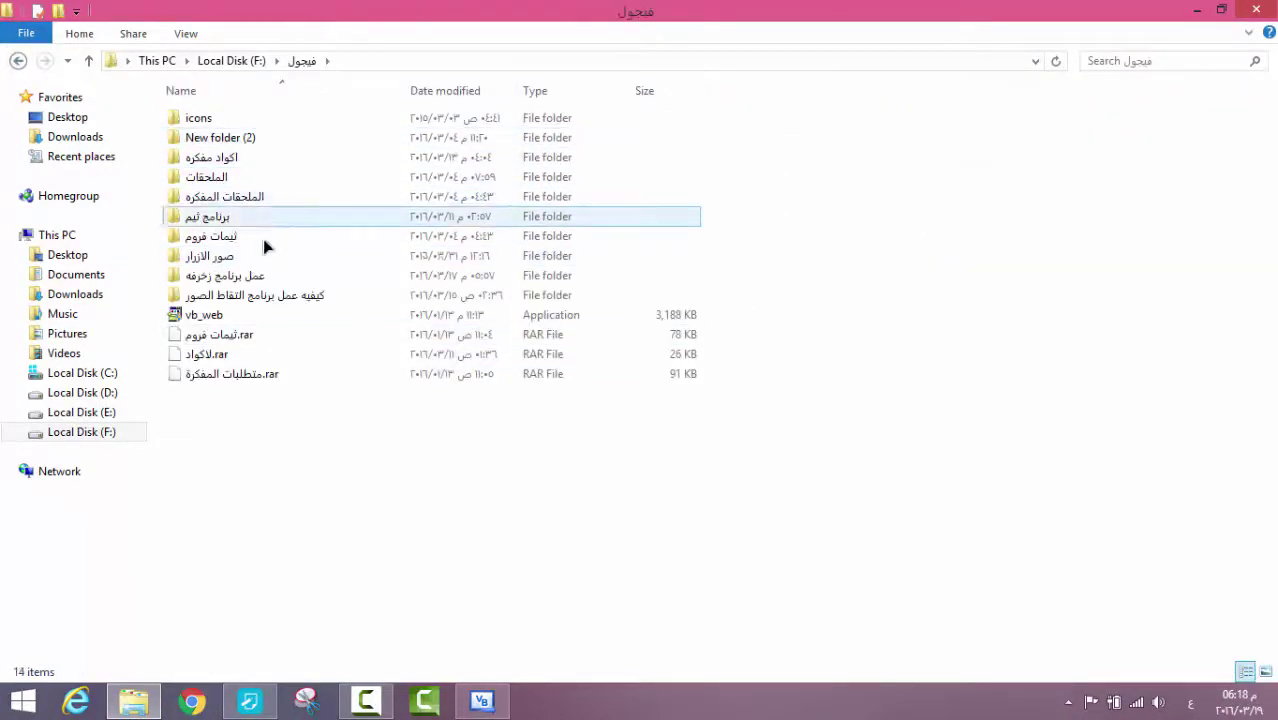
double_click(284, 277)
double_click(242, 120)
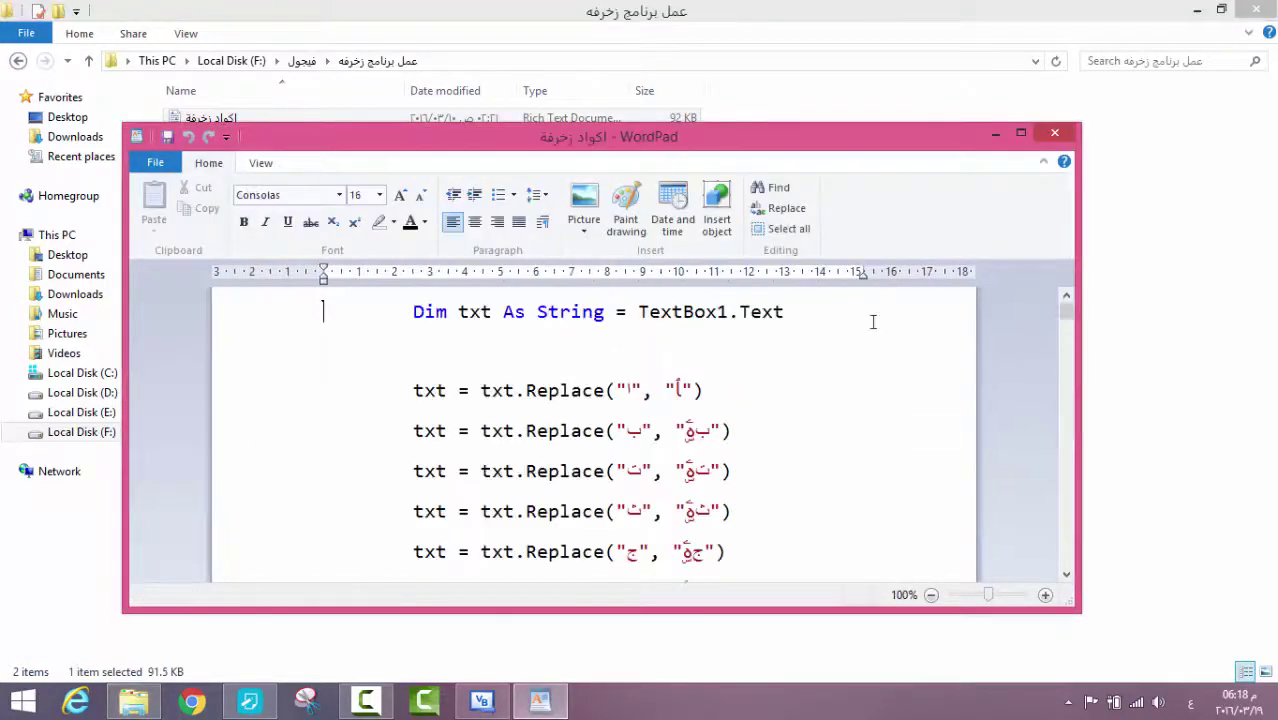
click(1022, 134)
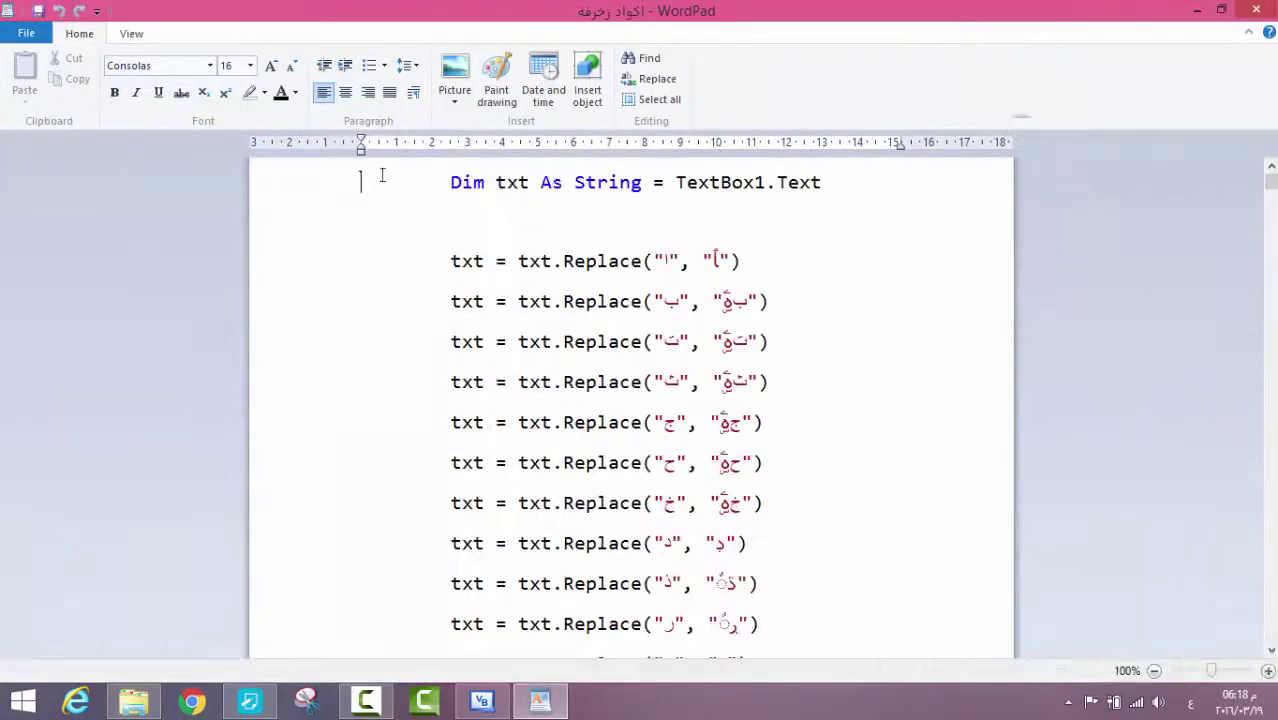
Copy the first code block, from "Dim txt As String = TextBox1.Text" through "Dim txt2 As String = TextBox1.Text".
drag(381, 176, 885, 439)
right_click(677, 280)
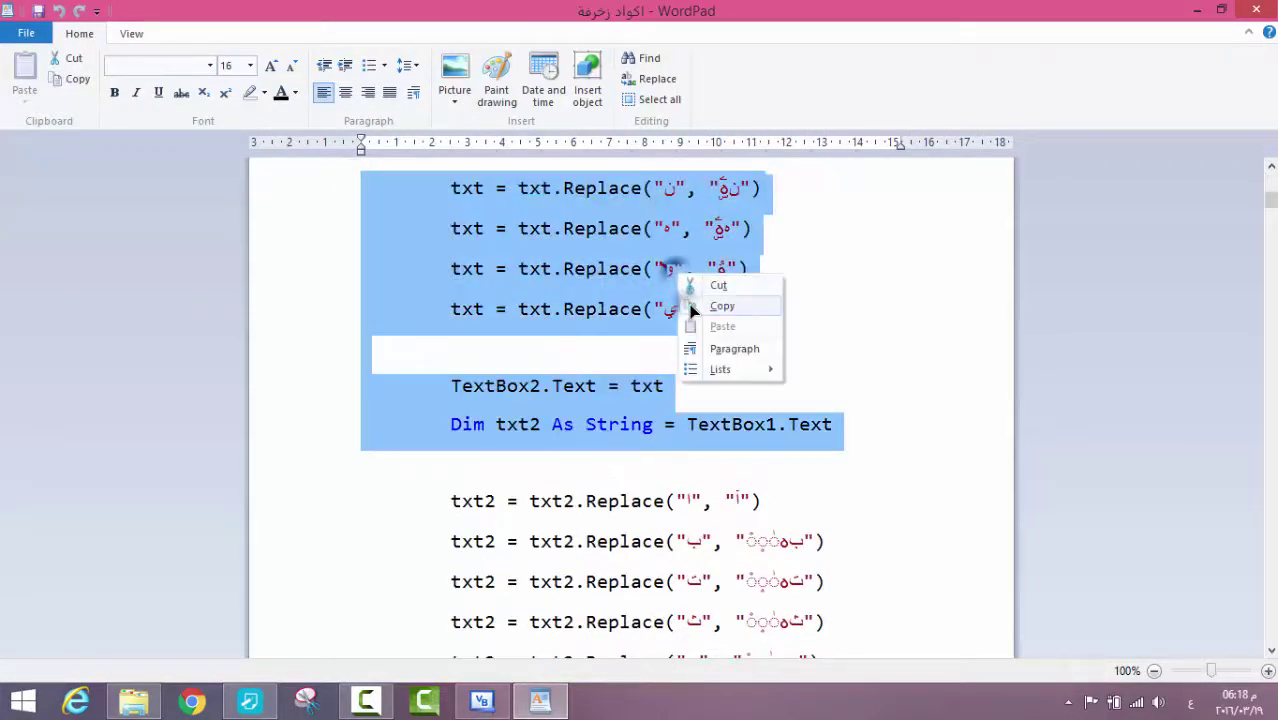
click(693, 311)
Switch to Visual Basic 2010 Express, paste the copied code into the "زخرف" button's Click handler, and review it down to the end.
click(481, 700)
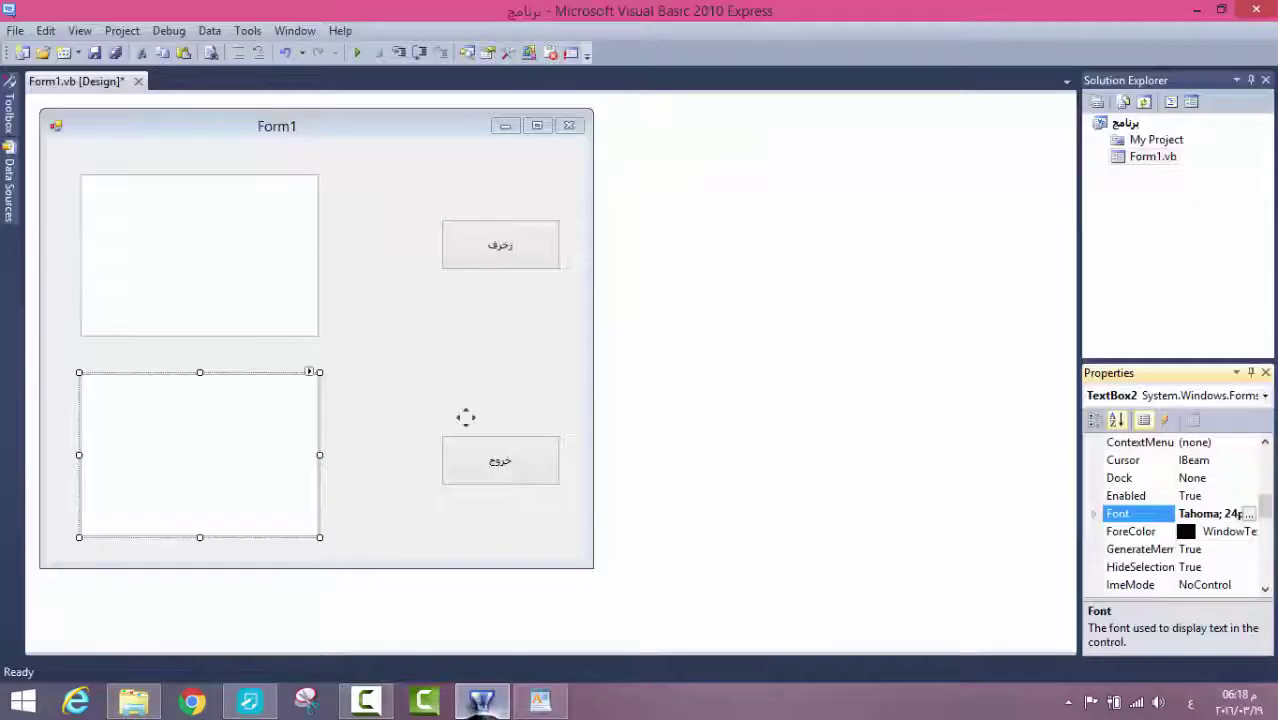
click(502, 248)
double_click(494, 252)
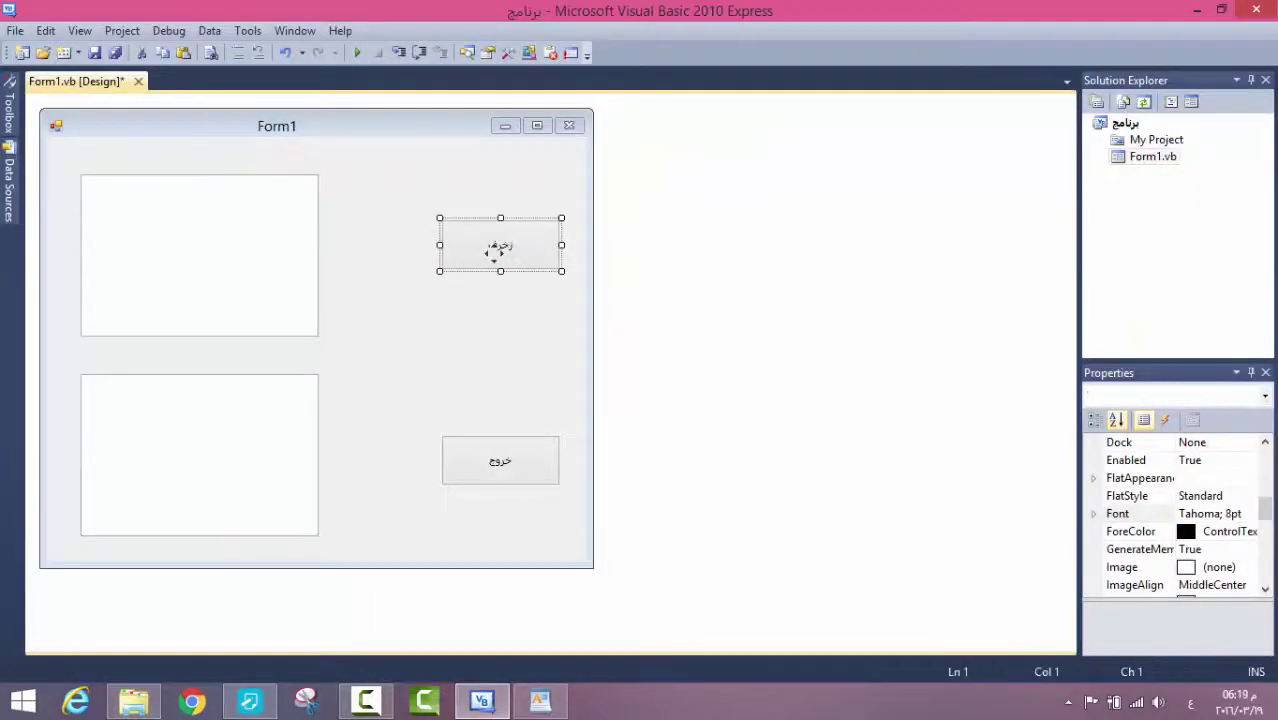
key(ctrl+v)
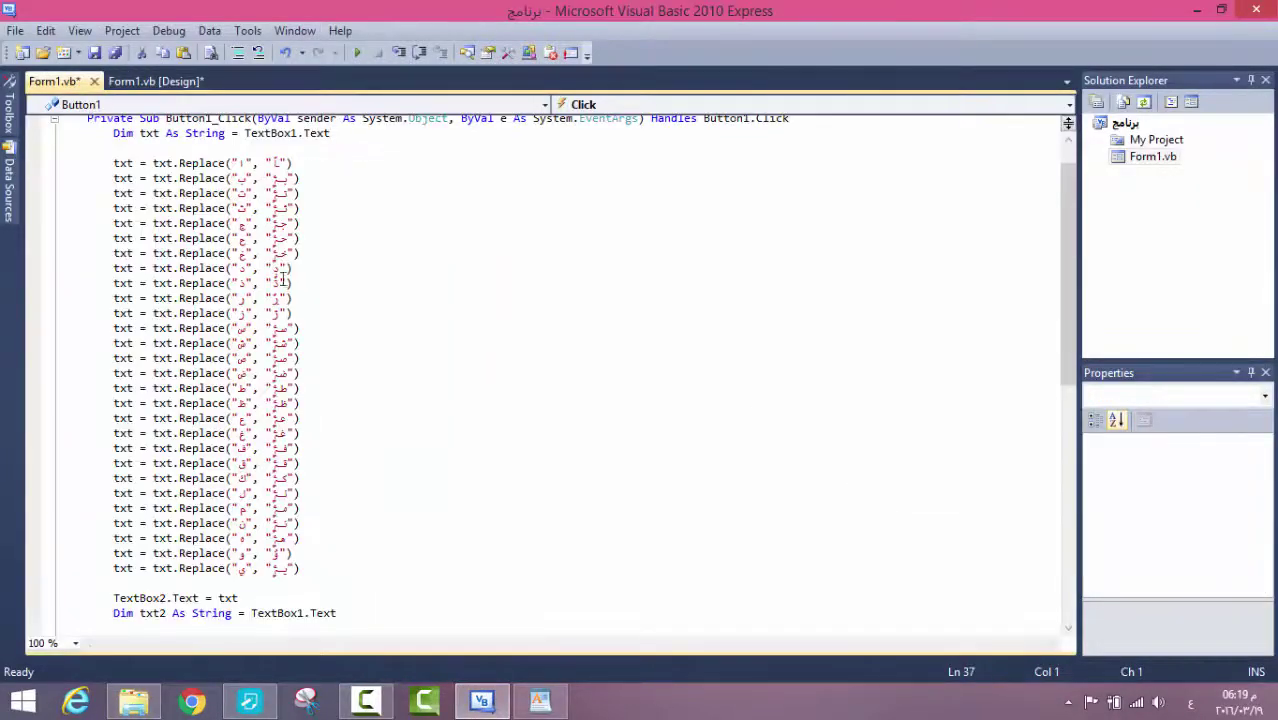
scroll(428, 496, up, 1)
scroll(428, 496, down, 2)
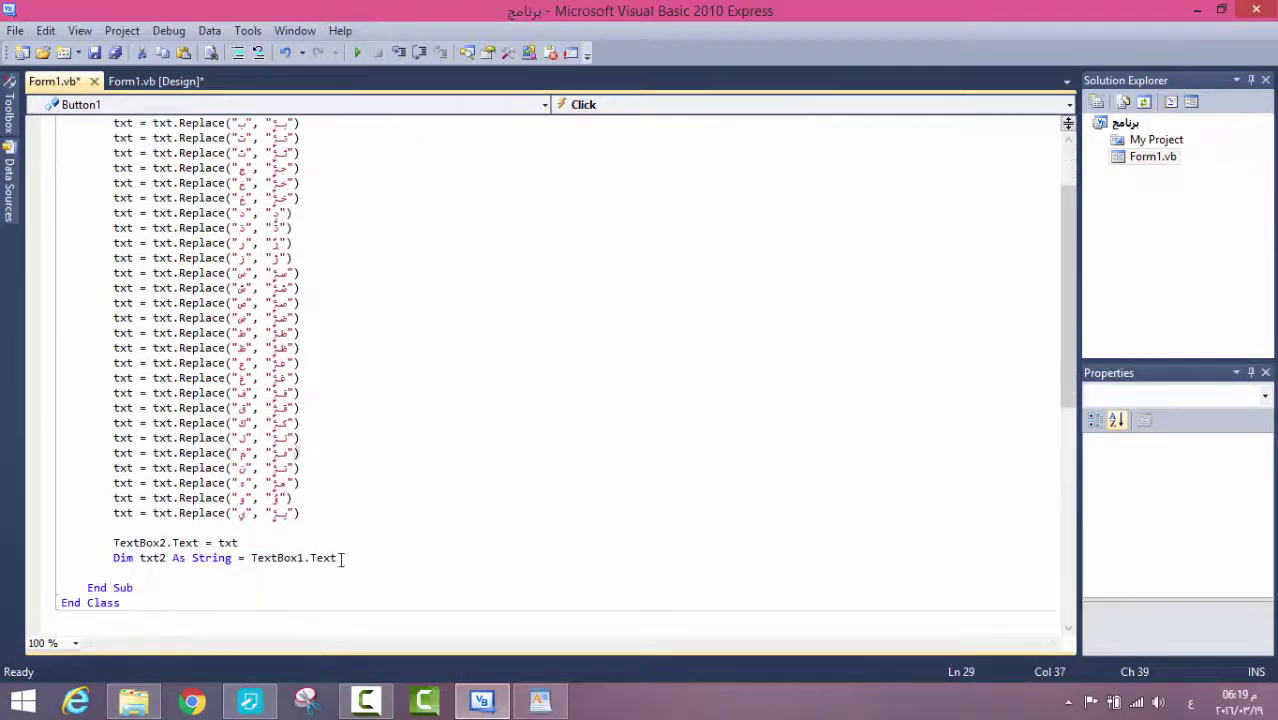
Add an End statement to the "خروج" button's Click handler and return to the form design.
click(298, 557)
click(155, 81)
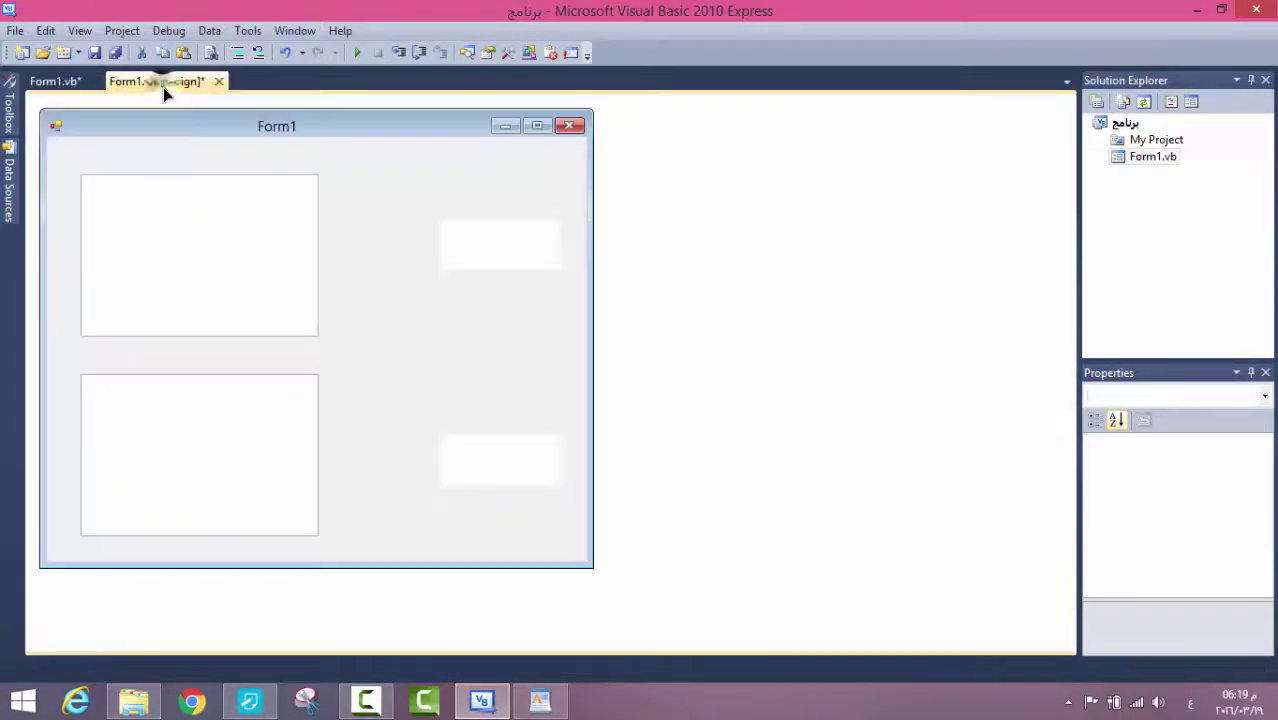
double_click(528, 476)
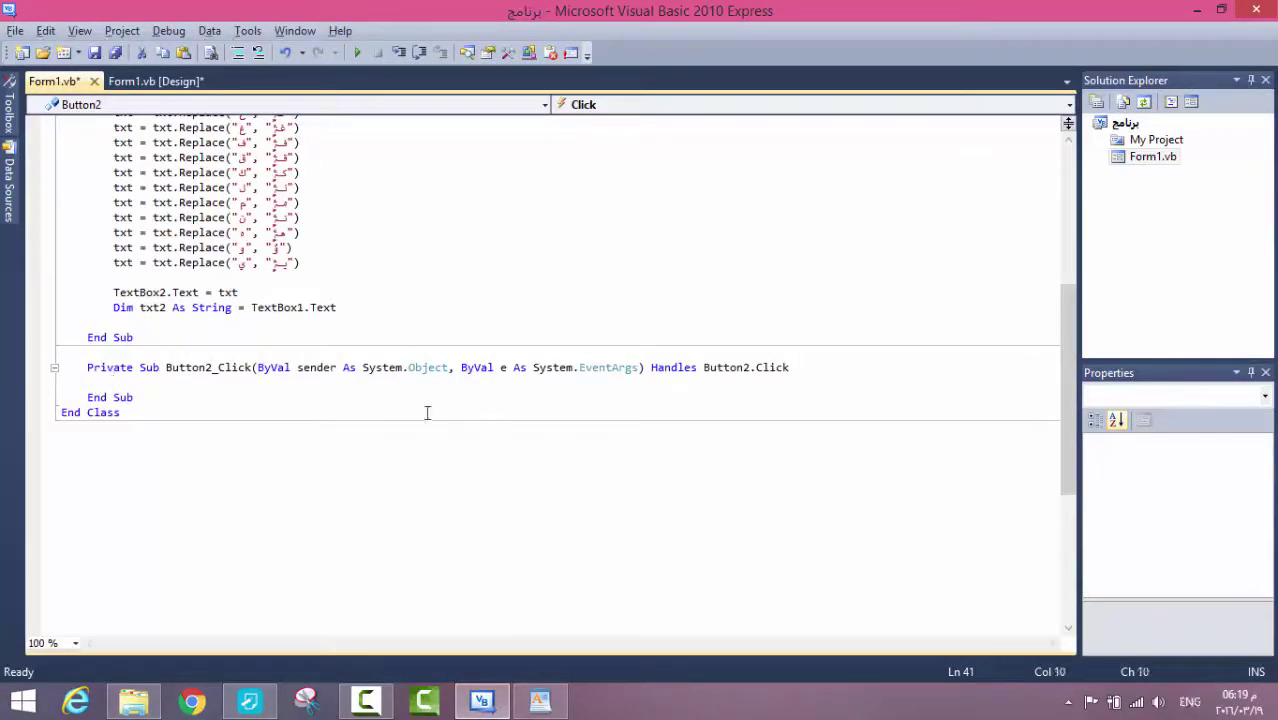
text(end)
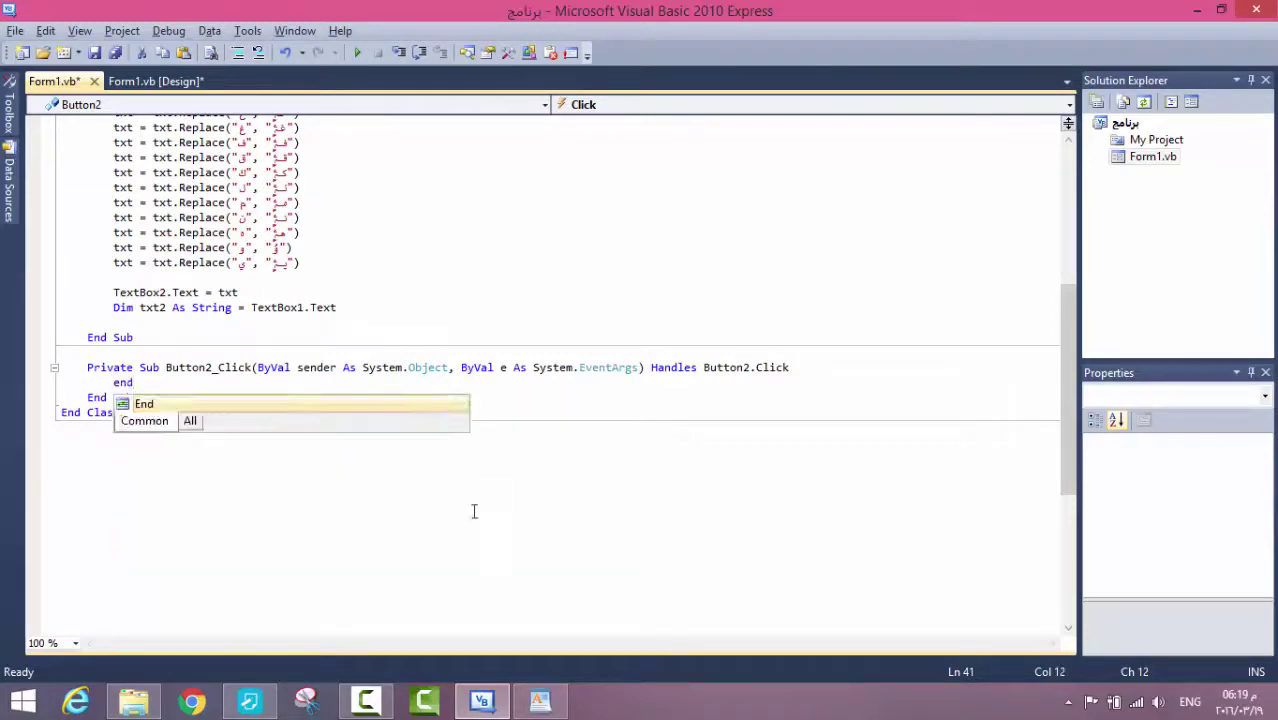
click(474, 511)
click(155, 81)
Bring back the note, add the line "k[vf hglavcu", and minimize it.
click(236, 704)
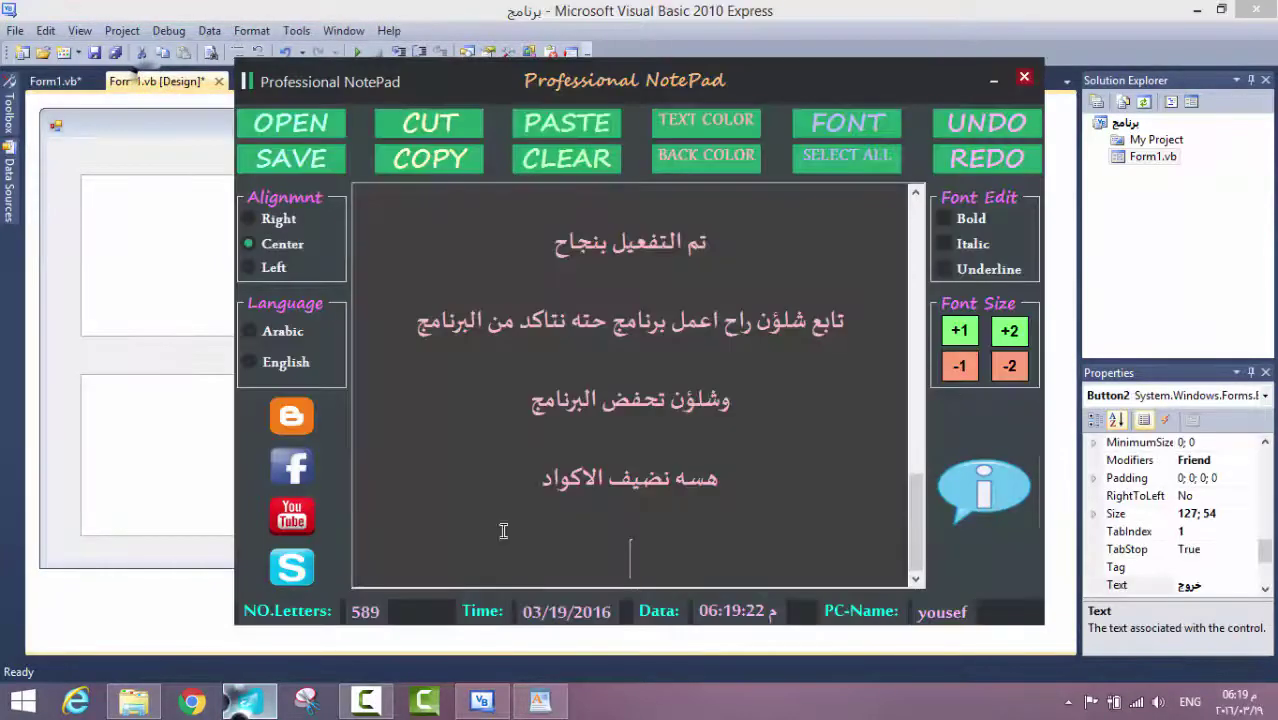
text(lavcu)
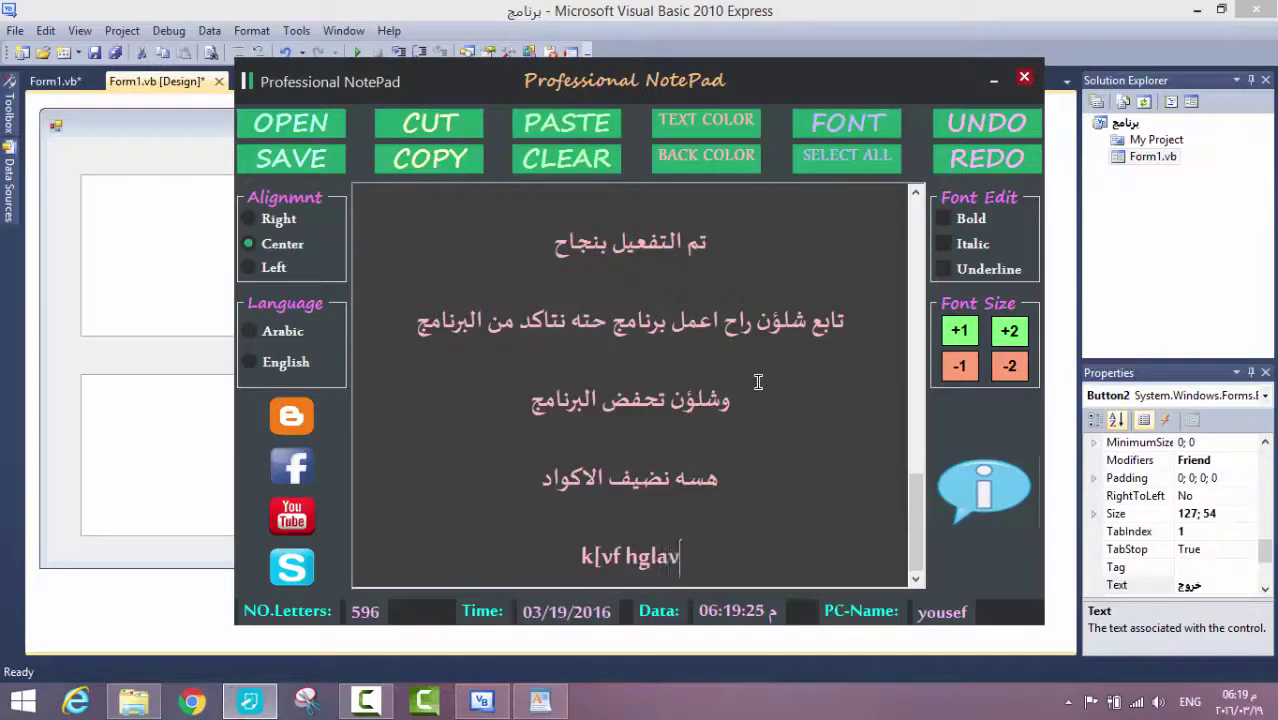
key(Return)
click(993, 80)
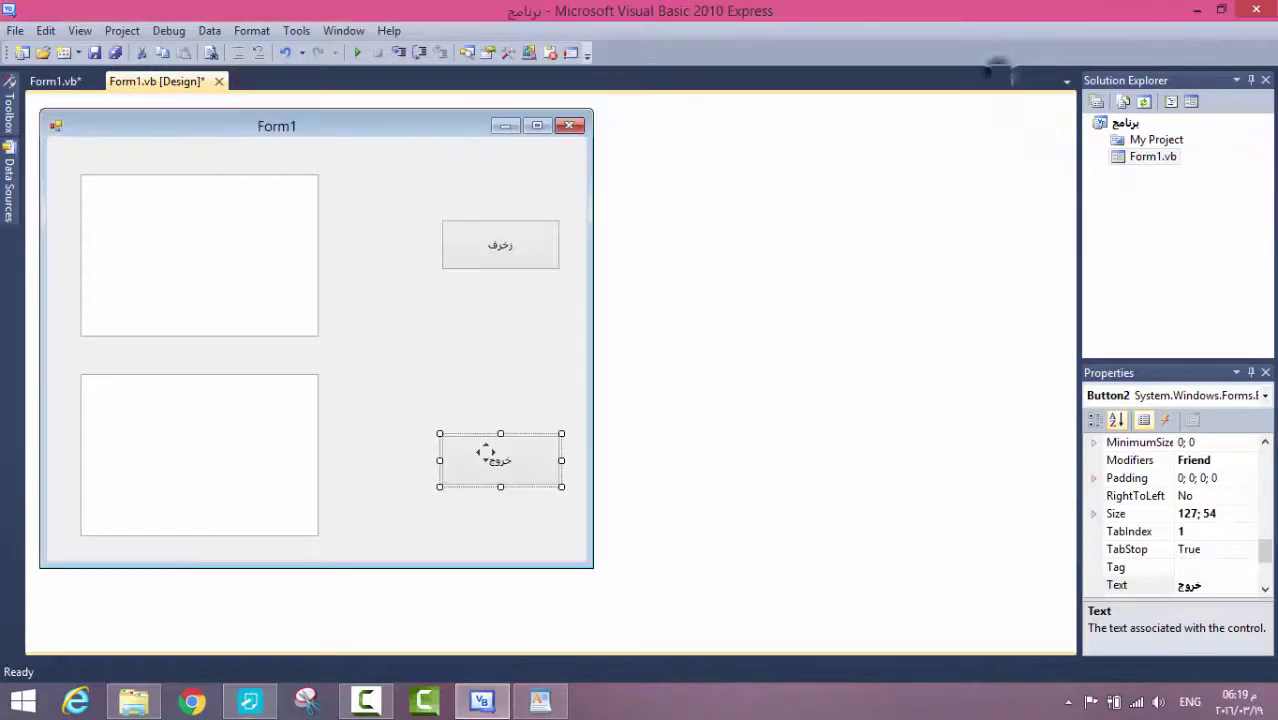
Run the project, enter a sample name in the upper text box, decorate it with "زخرف", and close the running form.
key(F5)
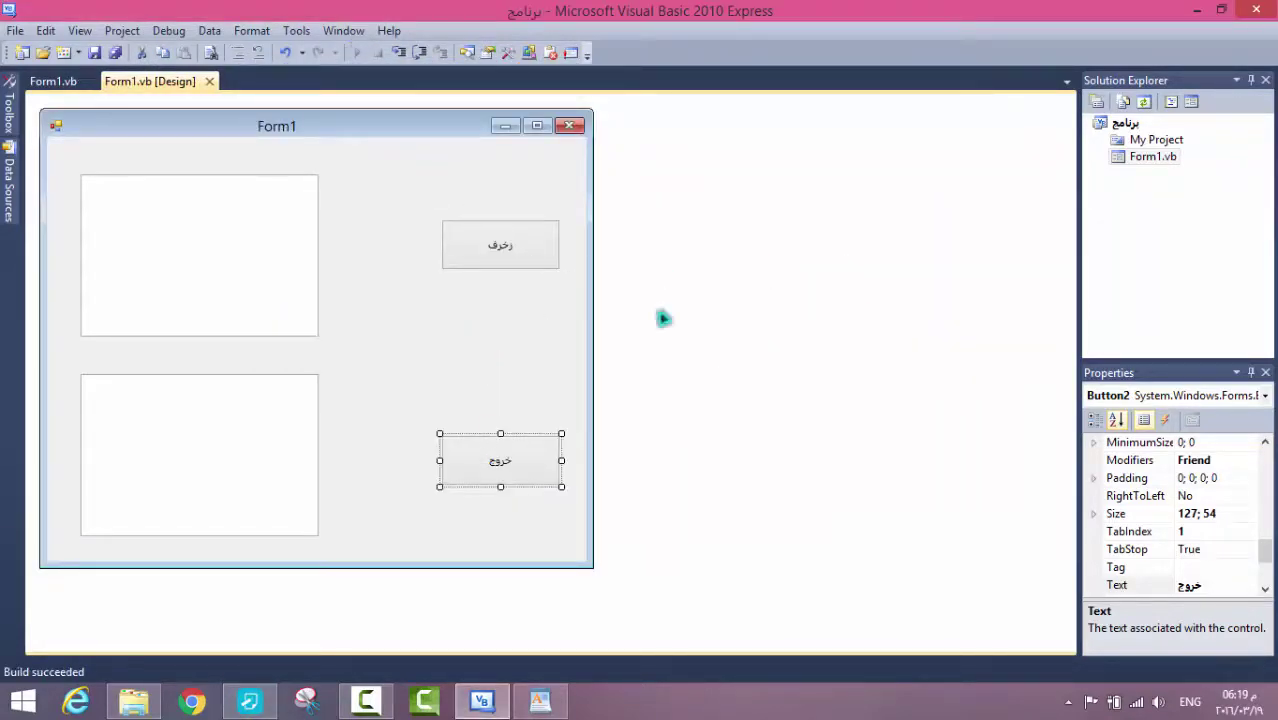
drag(447, 97, 736, 118)
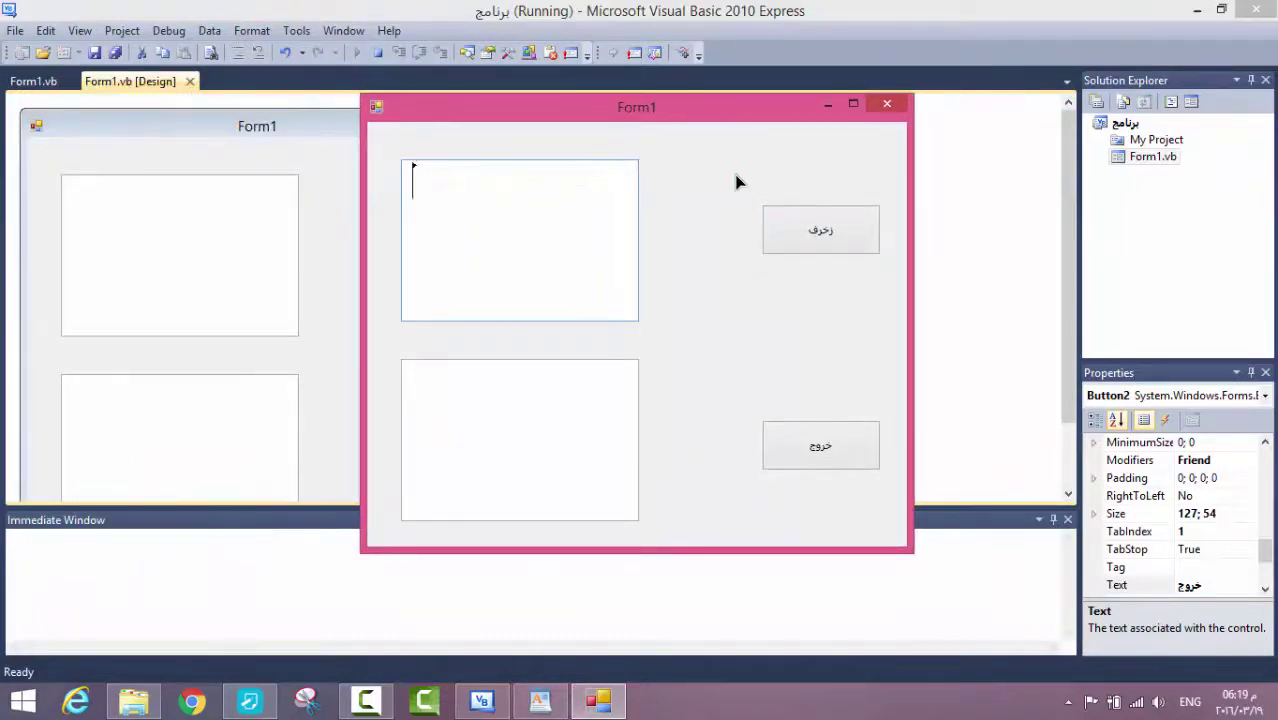
text(ف سعيد)
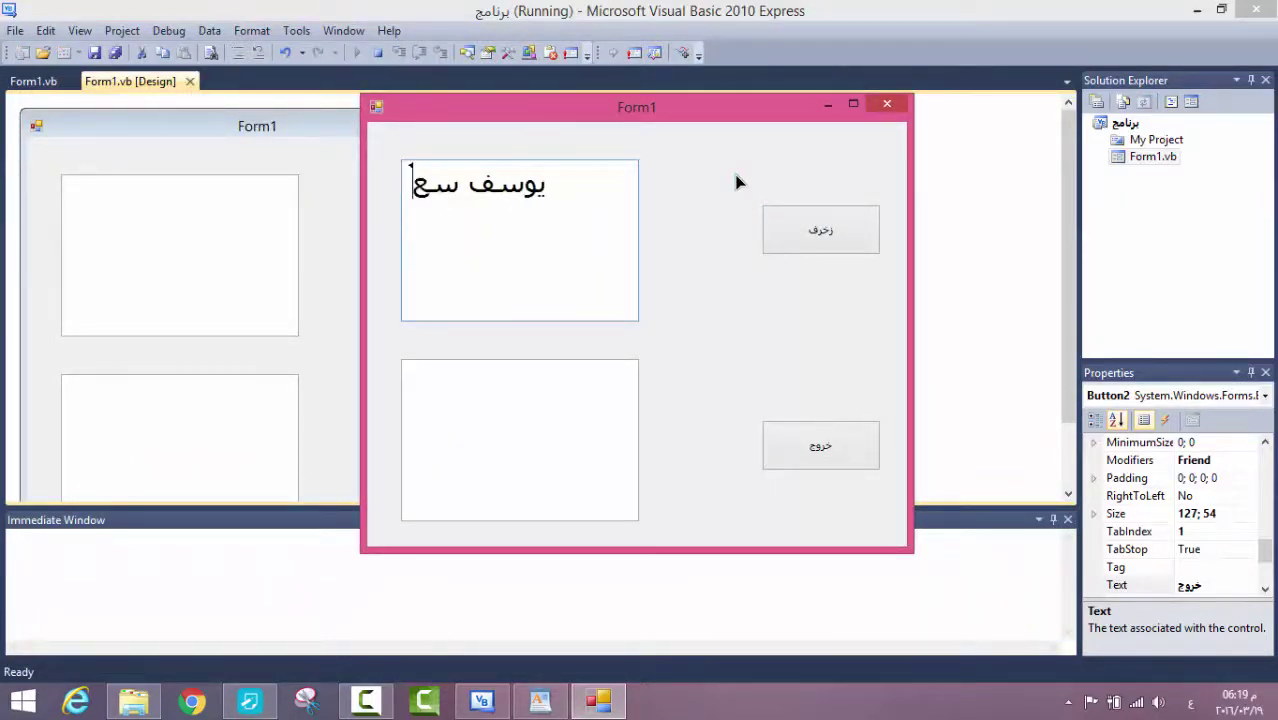
click(858, 230)
drag(494, 480, 556, 428)
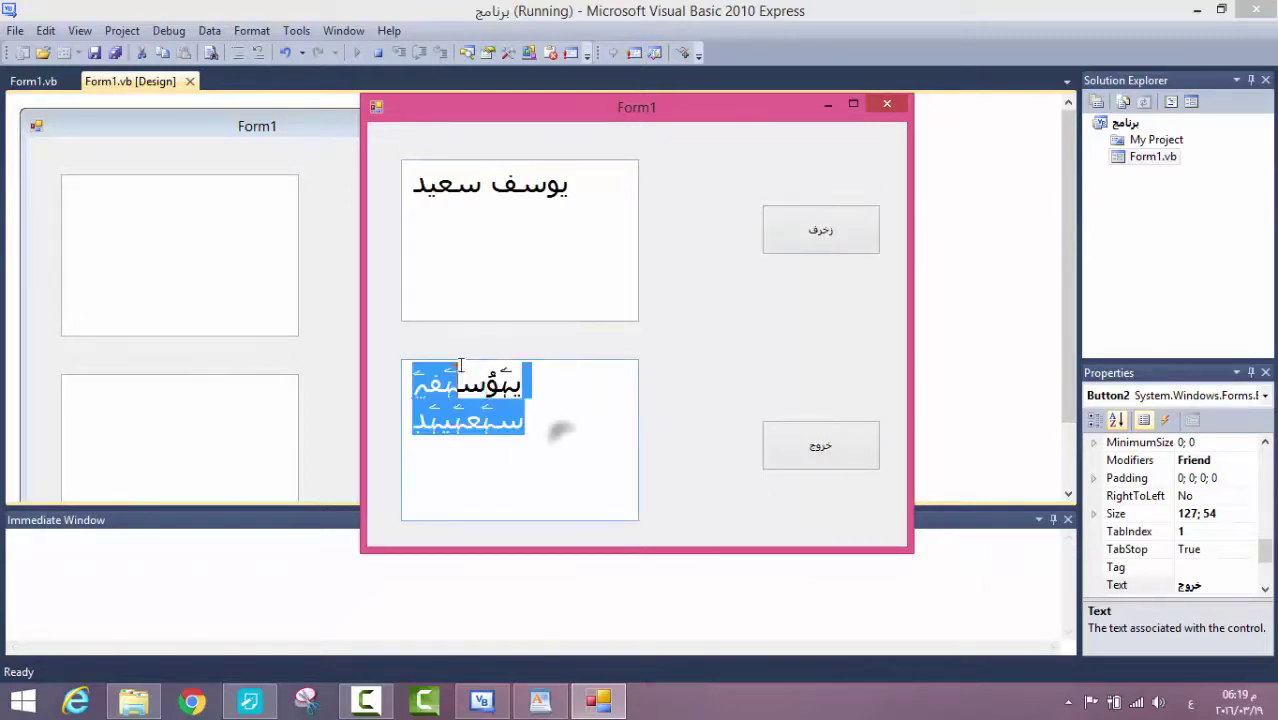
click(556, 428)
click(886, 104)
Bring back the note and replace the garbled Latin-letter line with "نجربه للمشرؤع".
click(251, 704)
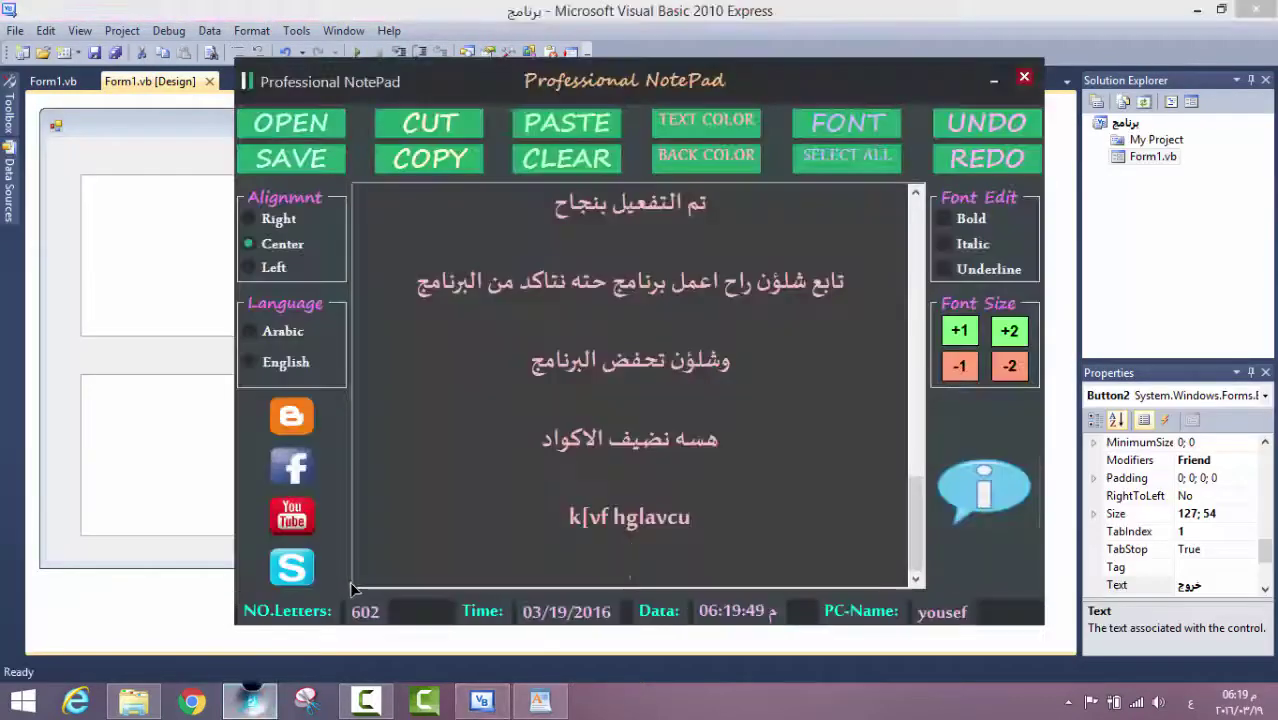
drag(704, 505, 543, 501)
text(نجرب)
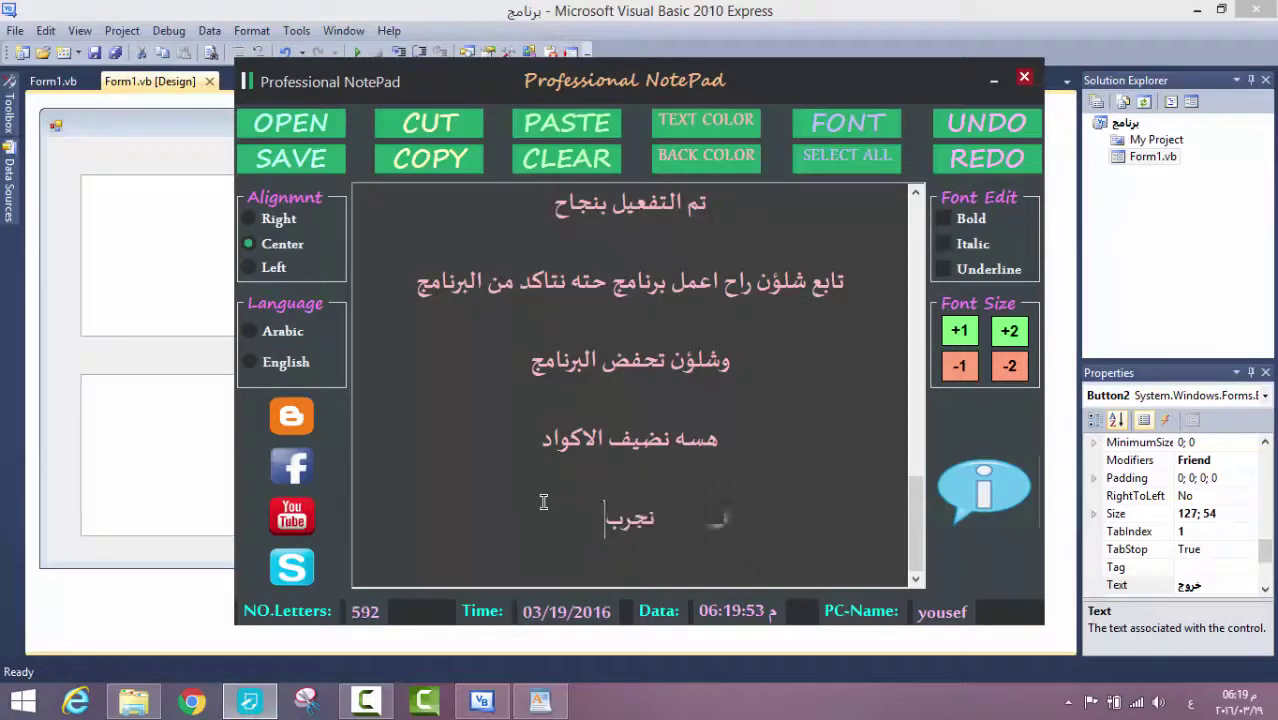
text(ه للمشرؤع)
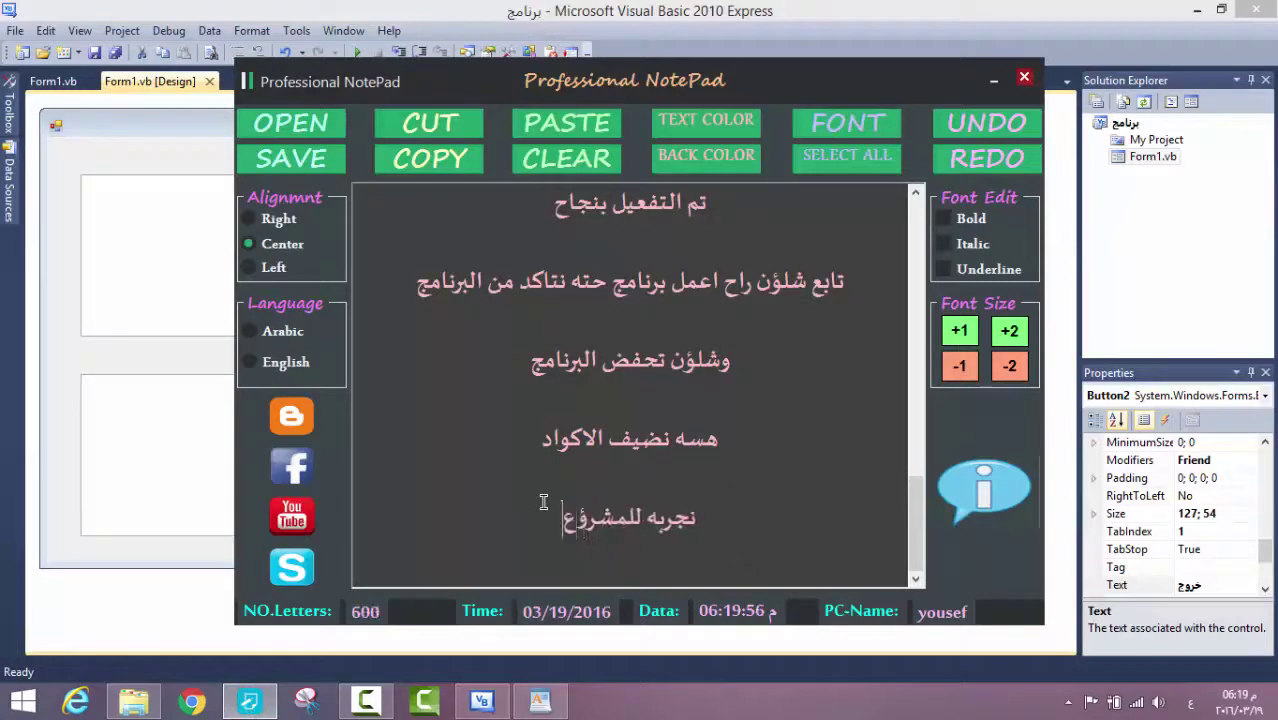
key(Return)
Add the line "هسه شلؤن نحفض المشرؤع تابعوو" to the note and minimize it.
text(هسه شل)
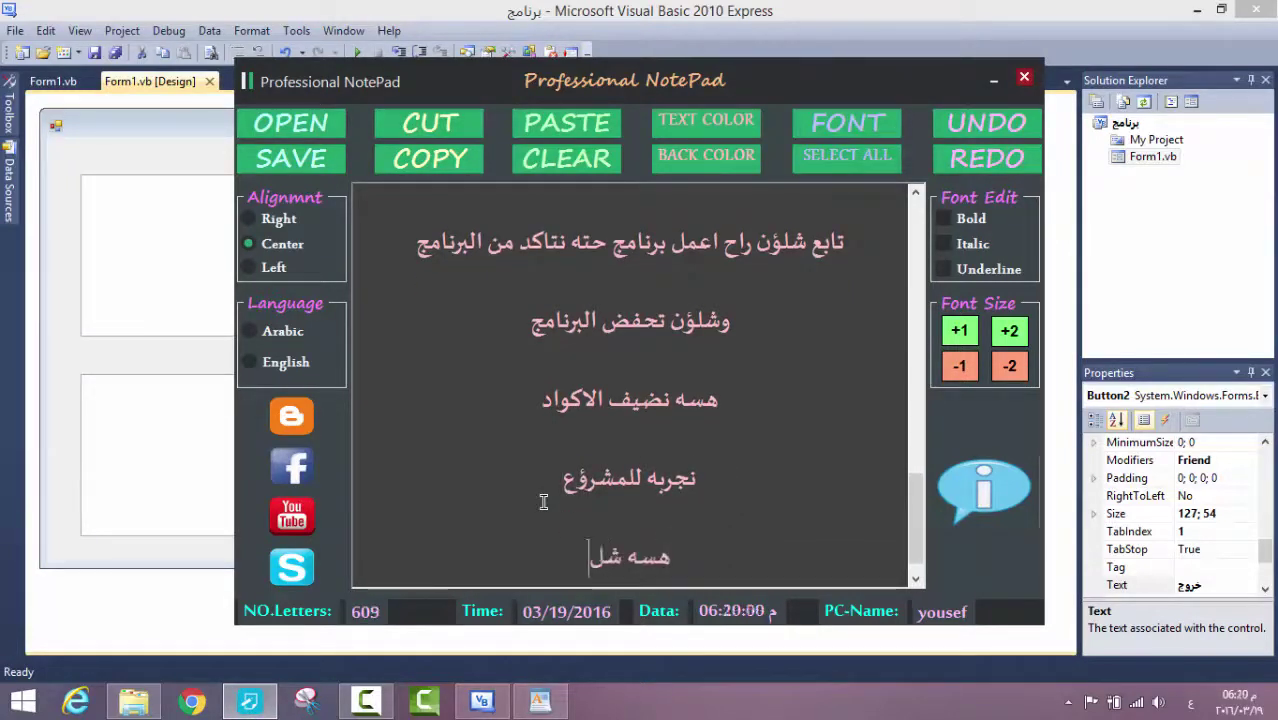
text(ؤن نحفض المشر)
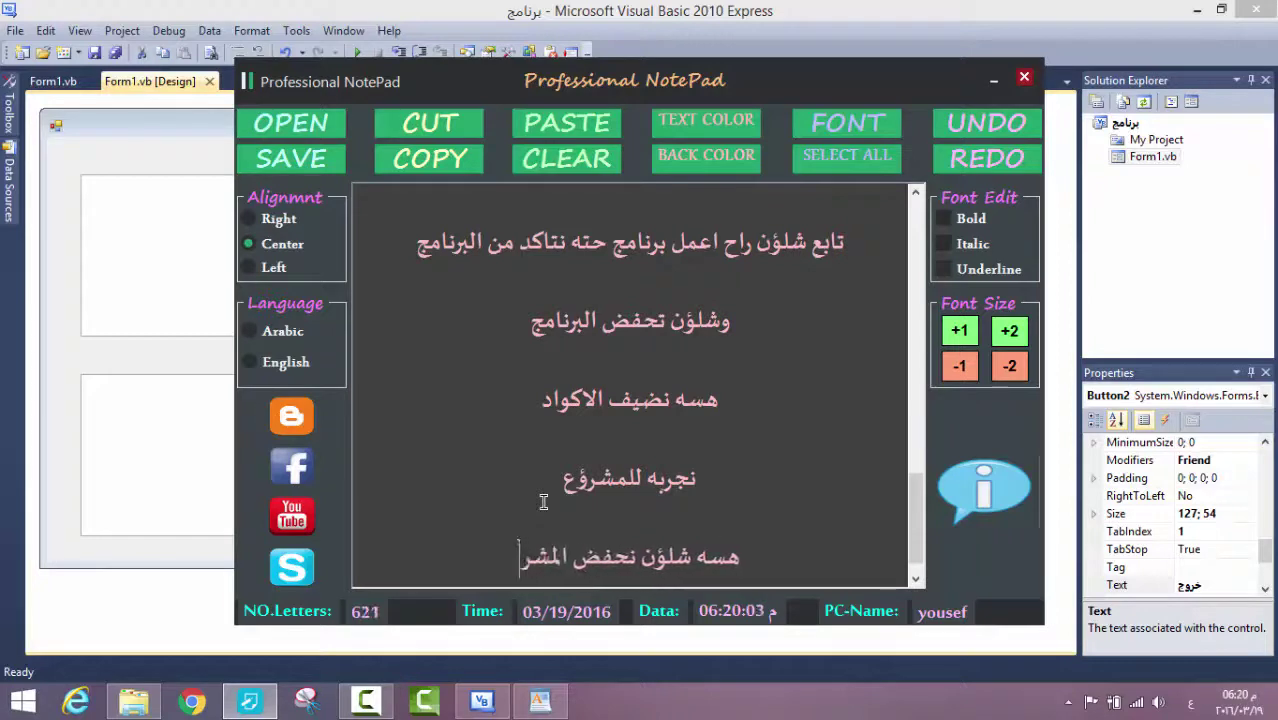
text(ؤع تابعوو)
key(Return)
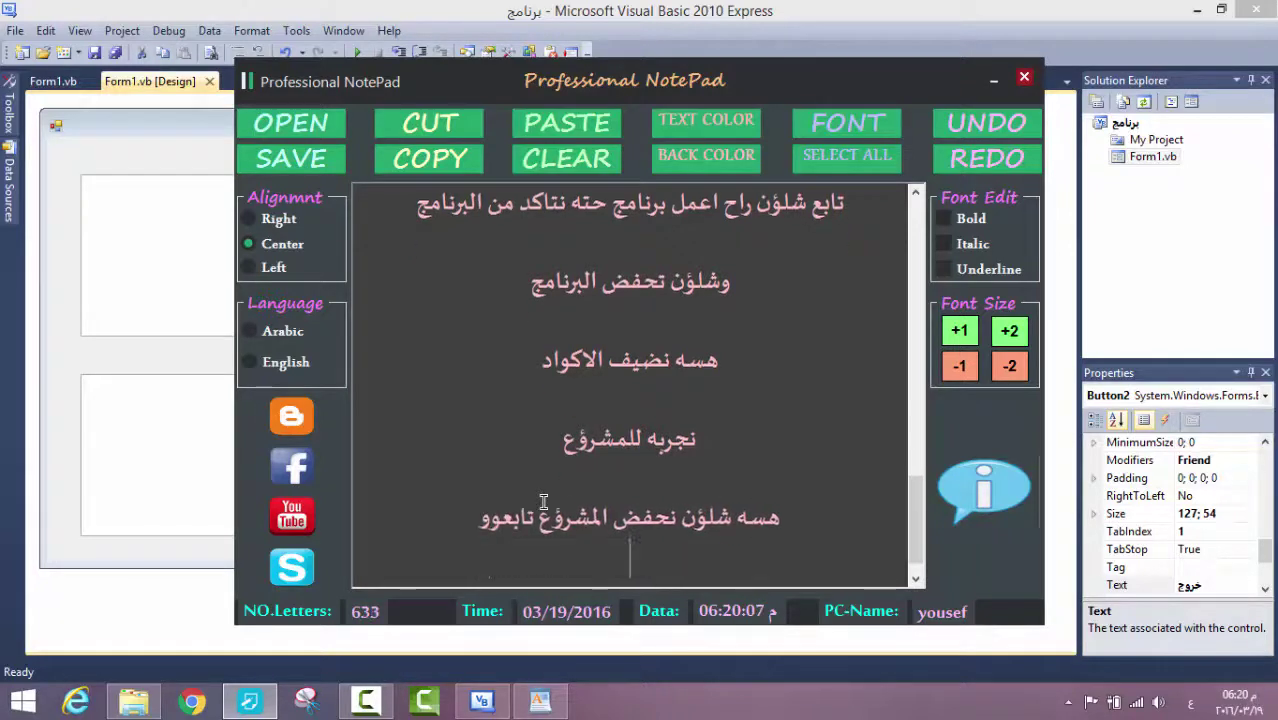
key(Return)
click(1022, 77)
In the project's properties, set the application icon to the "3xhumed-Mega-Games-Pack-40-Alien-S..." file from the "مفكره احترافية" folder on drive F.
click(1110, 124)
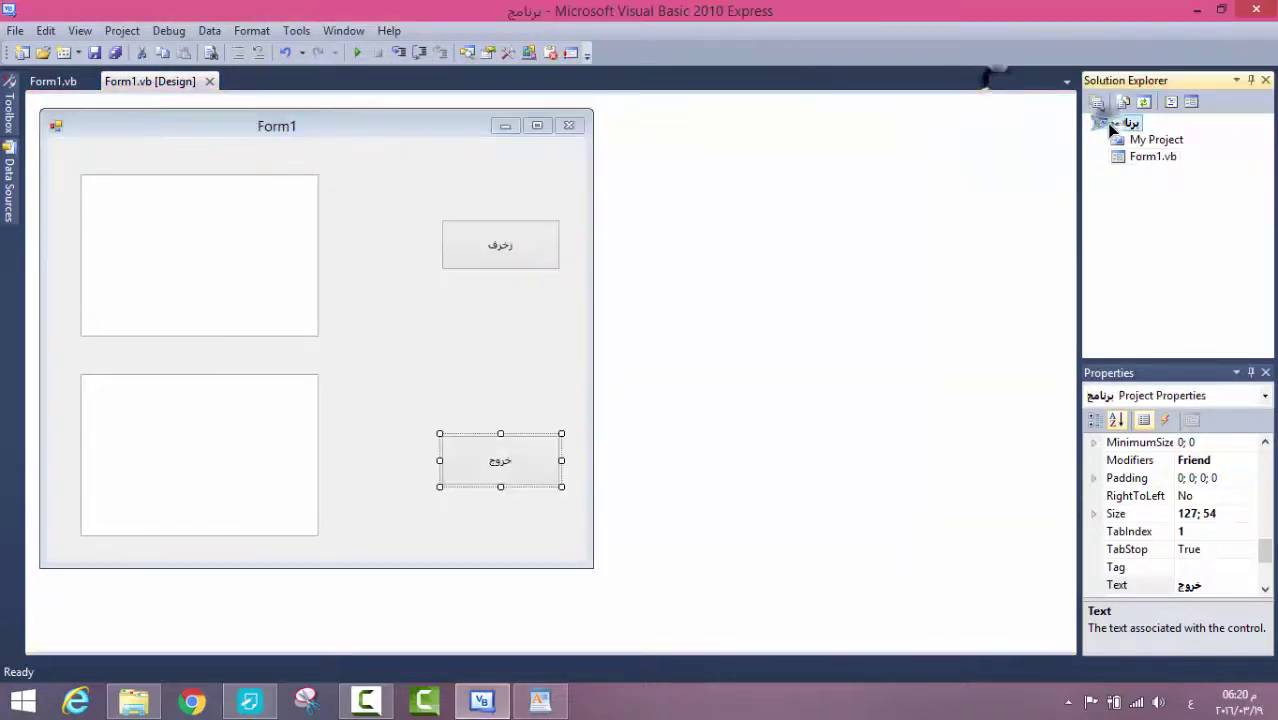
right_click(1102, 125)
click(960, 354)
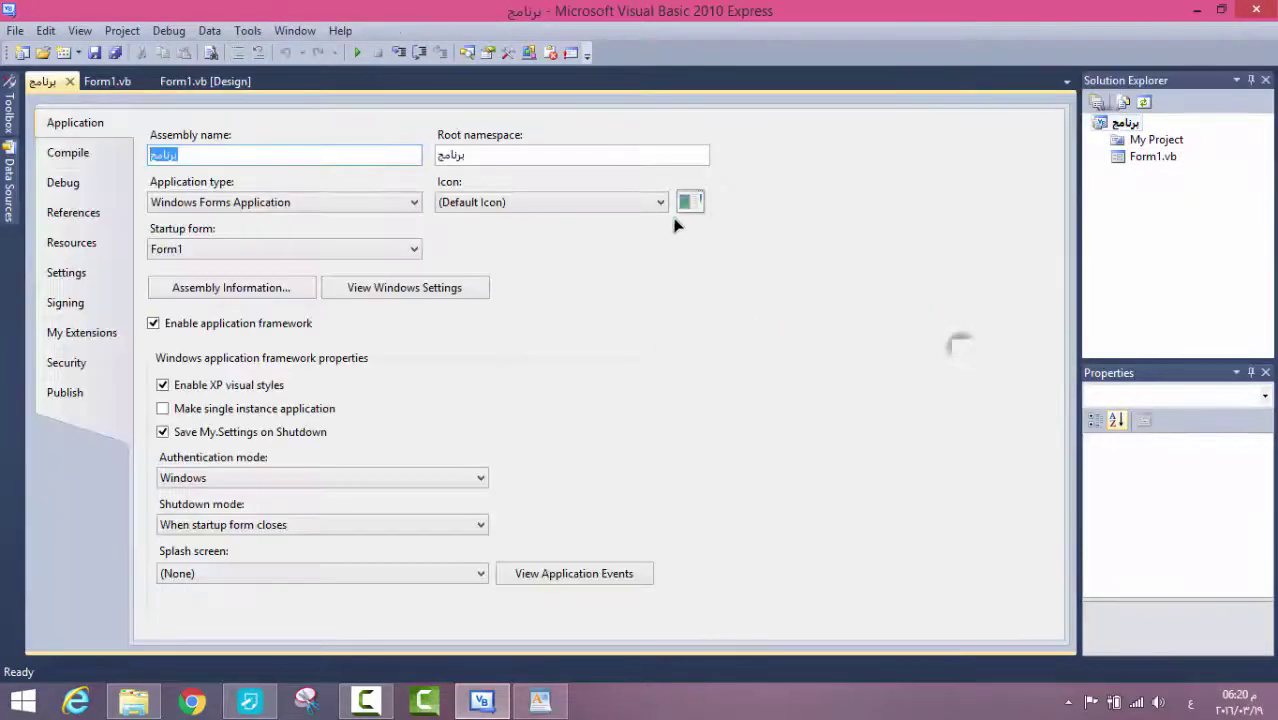
click(659, 201)
click(633, 236)
scroll(140, 270, down, 3)
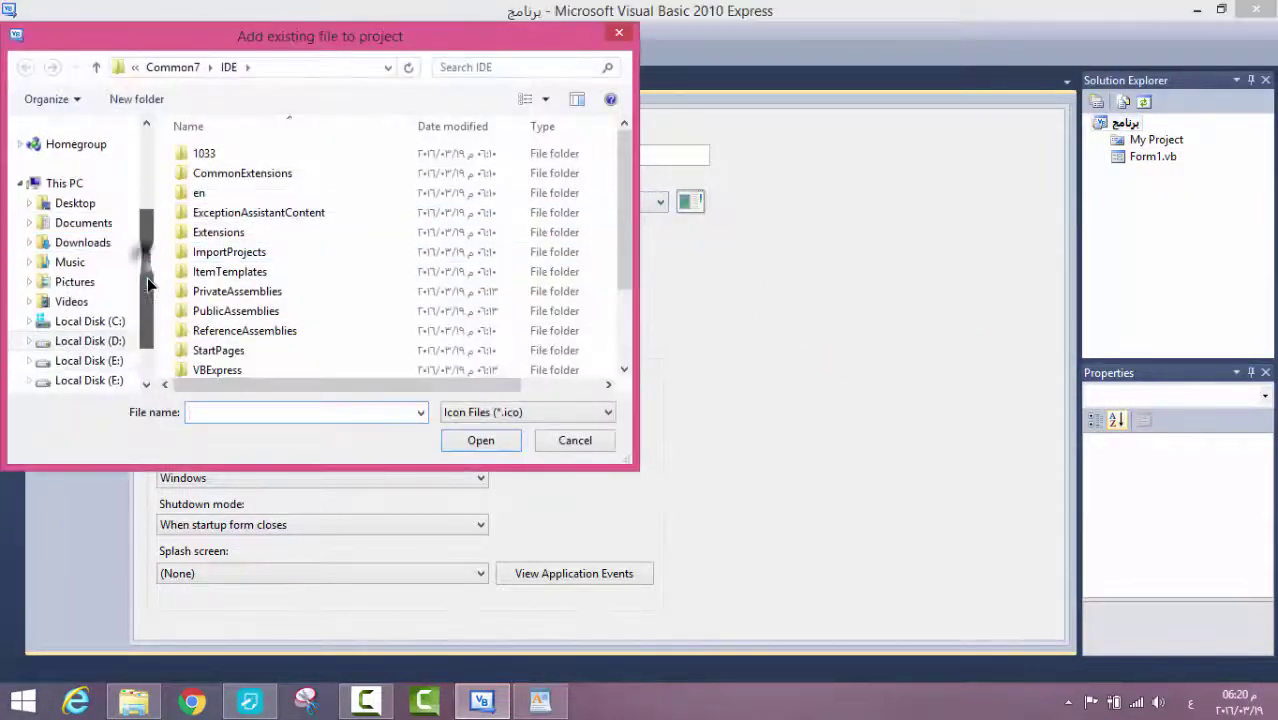
click(90, 341)
scroll(460, 200, down, 2)
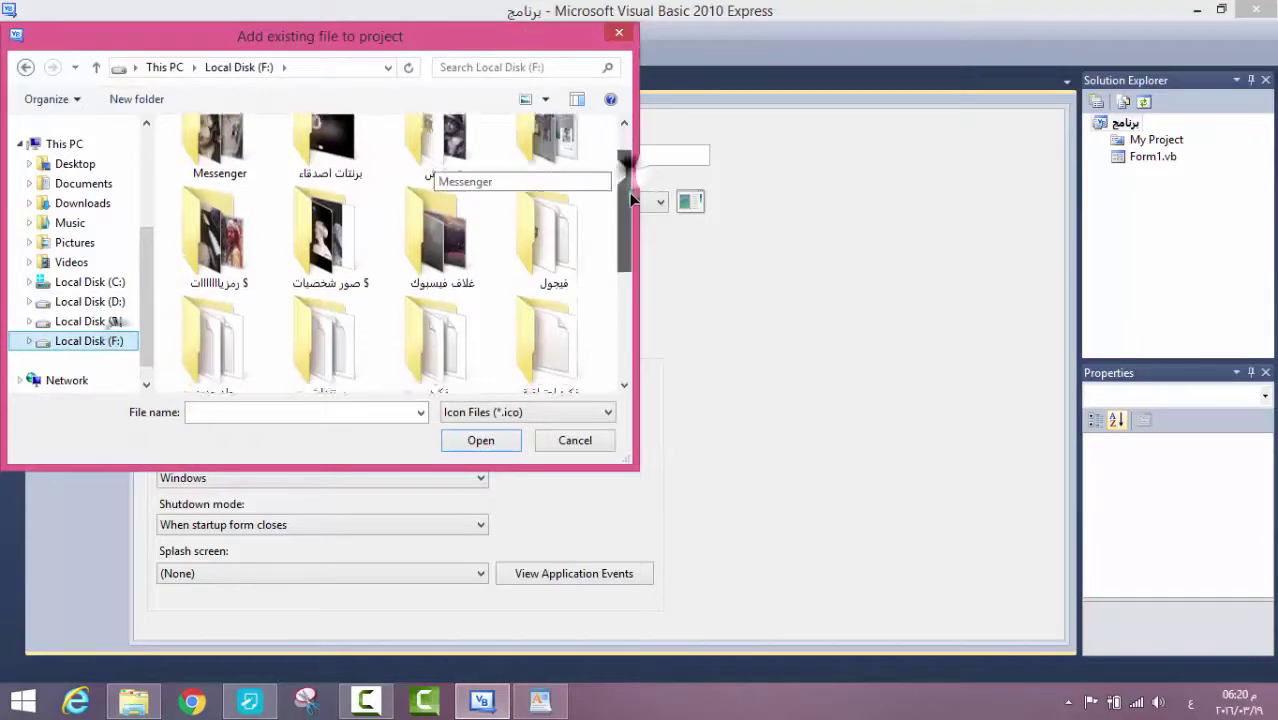
double_click(553, 245)
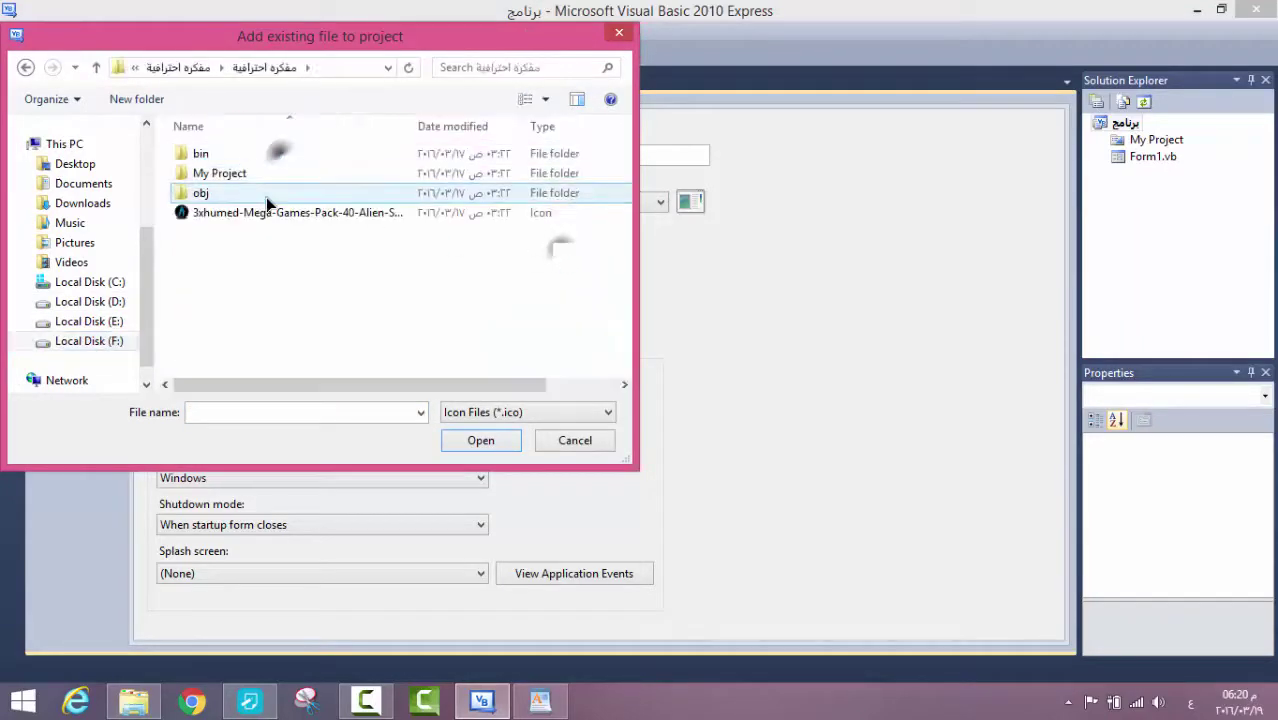
click(262, 210)
click(488, 432)
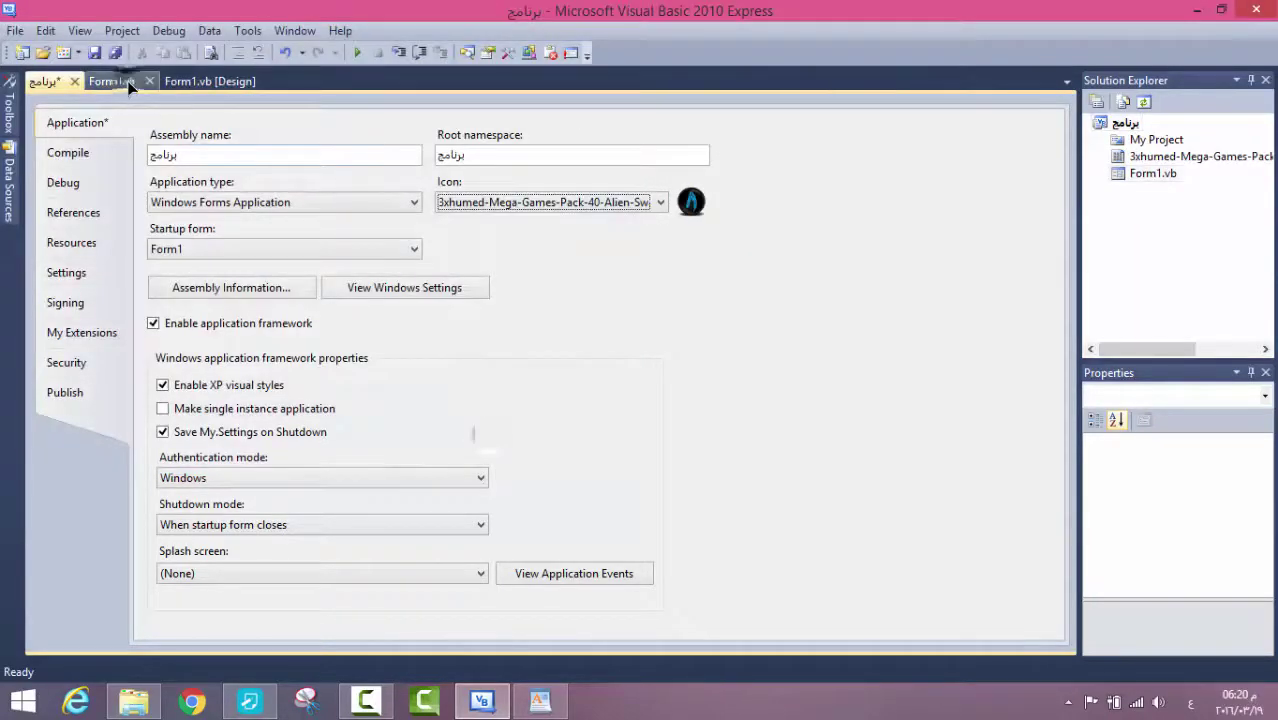
Look over the Form1.vb code, then close it and the project properties, leaving the form design open.
click(110, 81)
scroll(459, 235, up, 3)
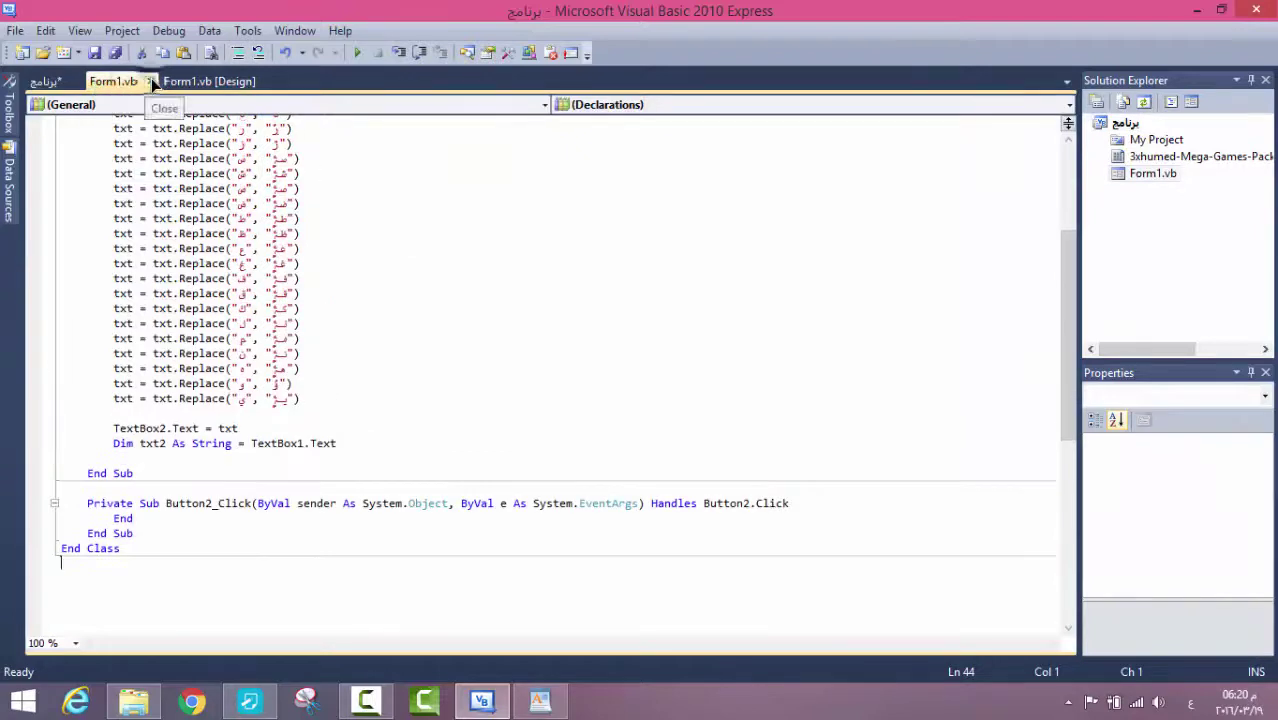
click(151, 82)
click(77, 82)
Set the form's Text property to "برنامج زخرفه".
click(399, 153)
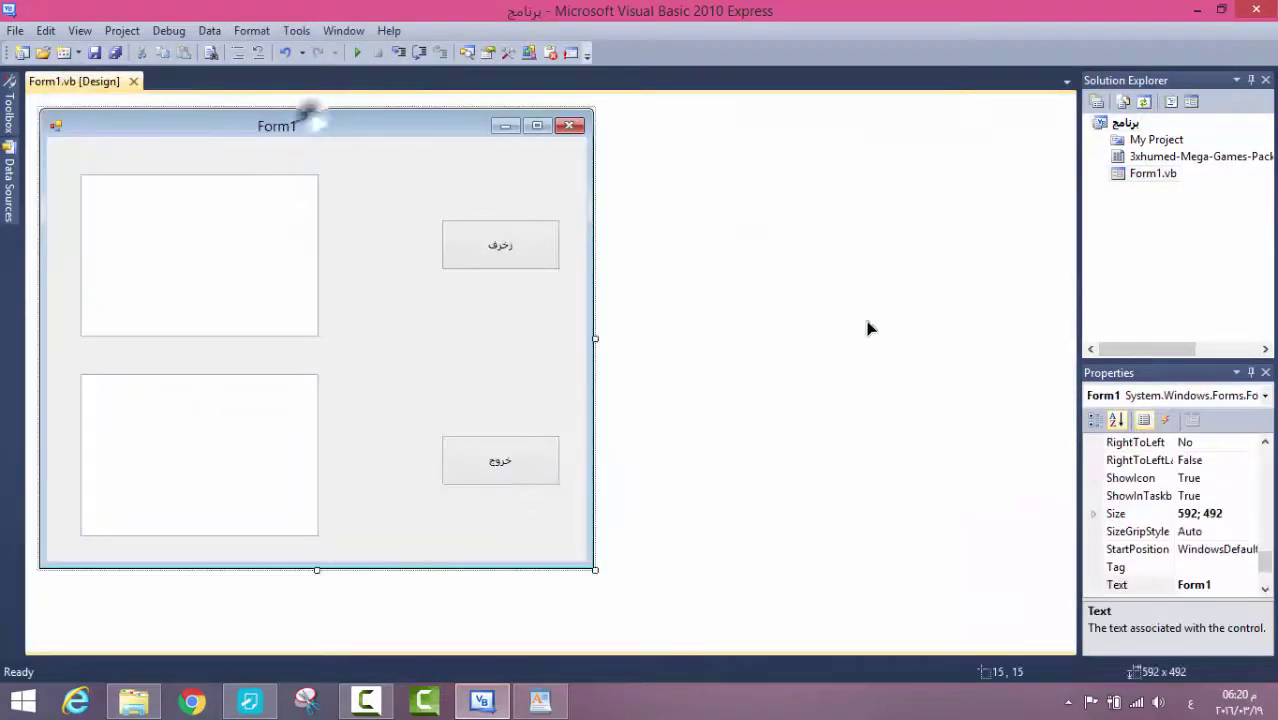
click(1226, 586)
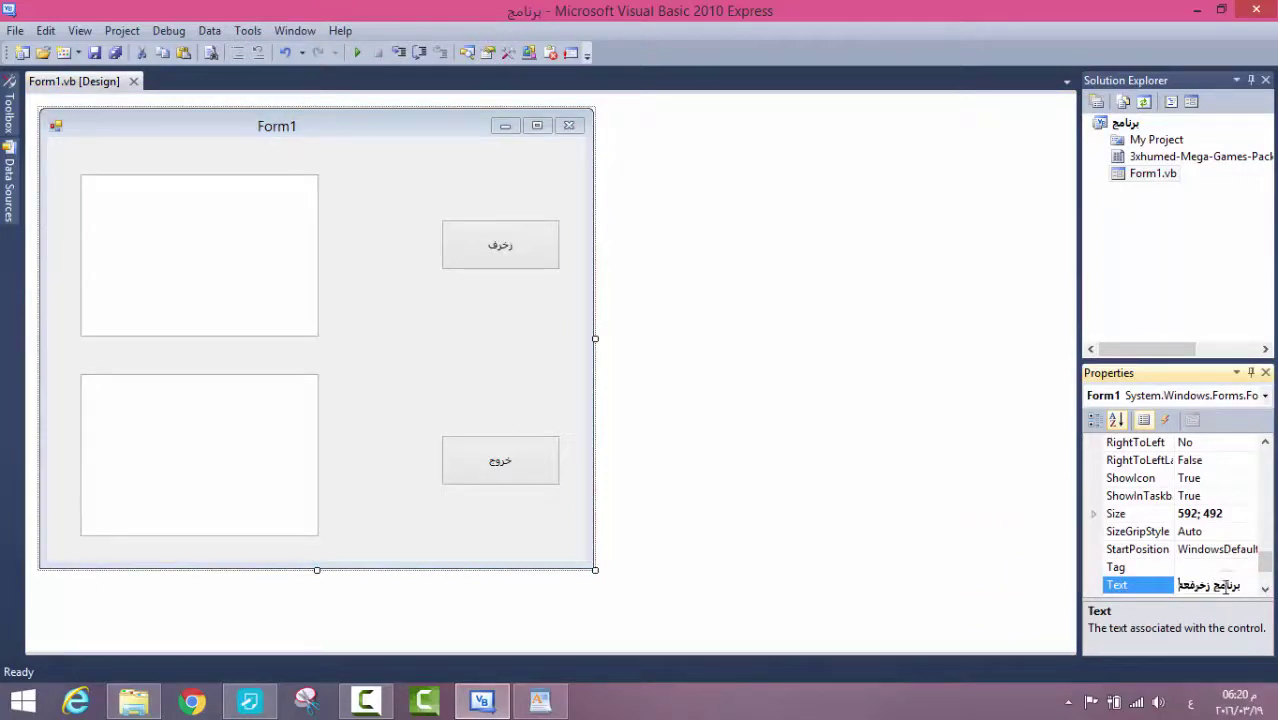
click(371, 134)
Save the whole project to the Desktop under the name "برنامجبرنامج زخرفه".
click(15, 30)
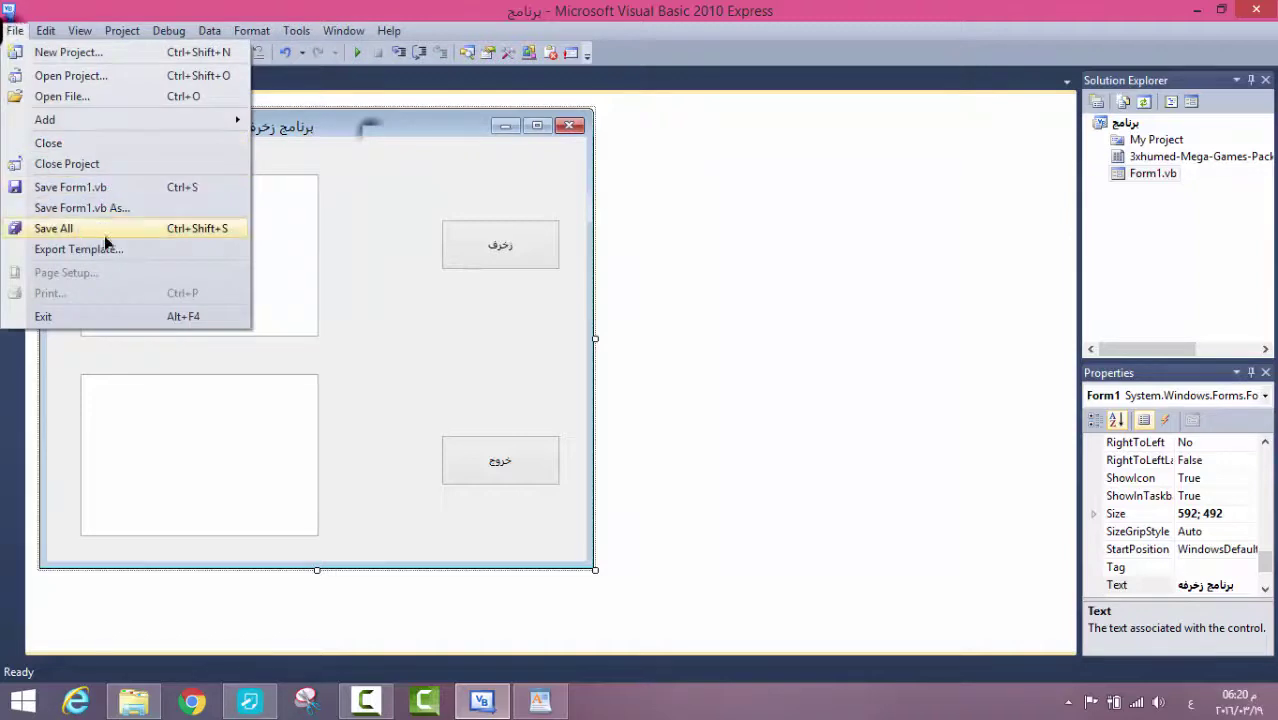
click(153, 232)
click(948, 322)
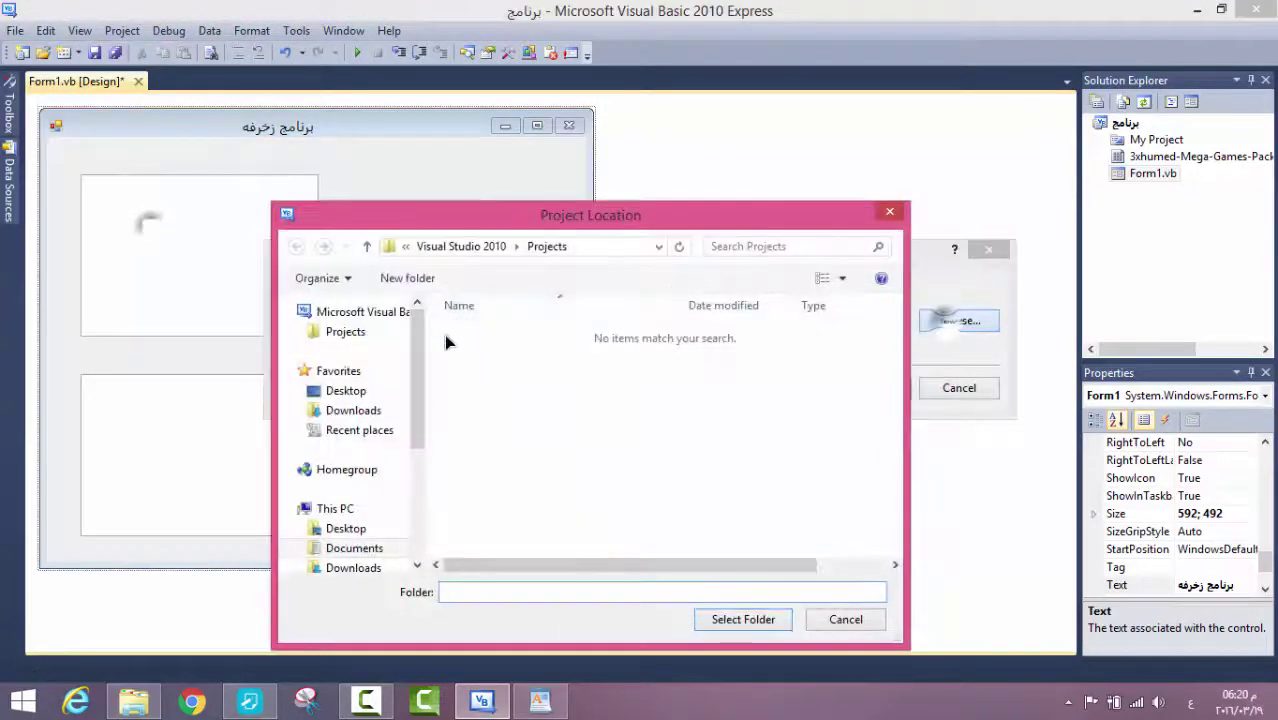
click(346, 390)
click(743, 619)
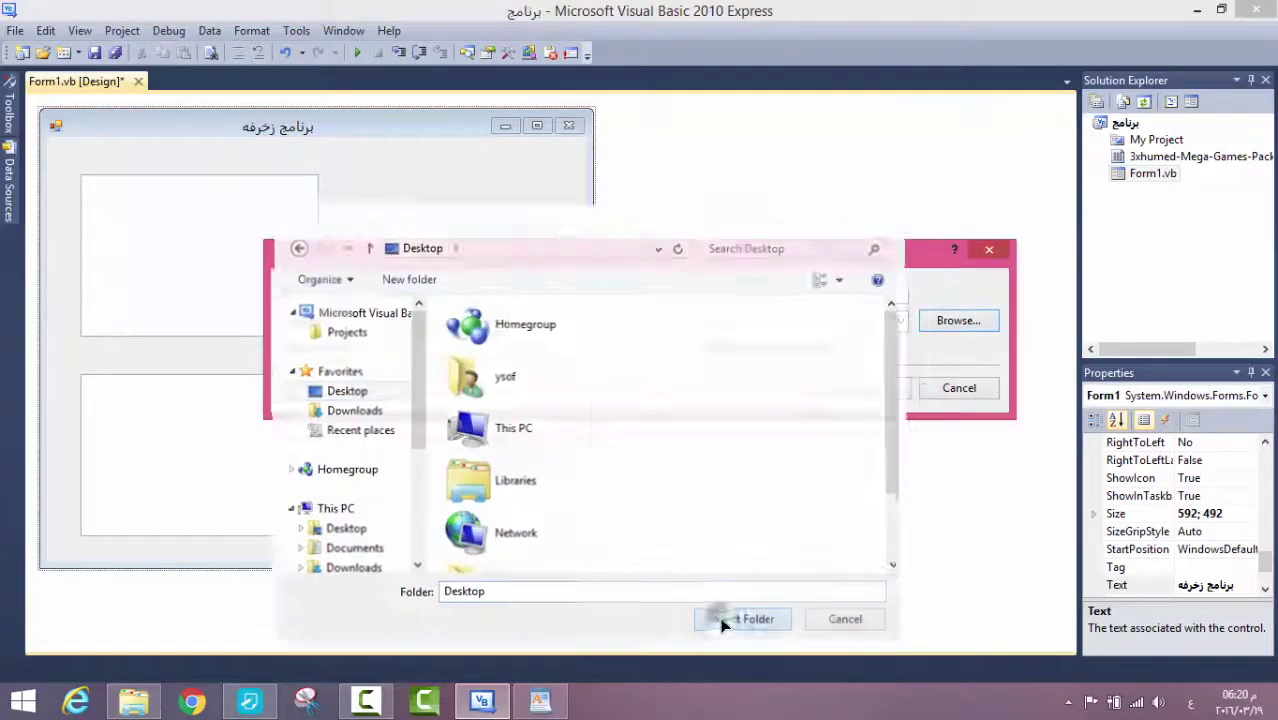
click(470, 293)
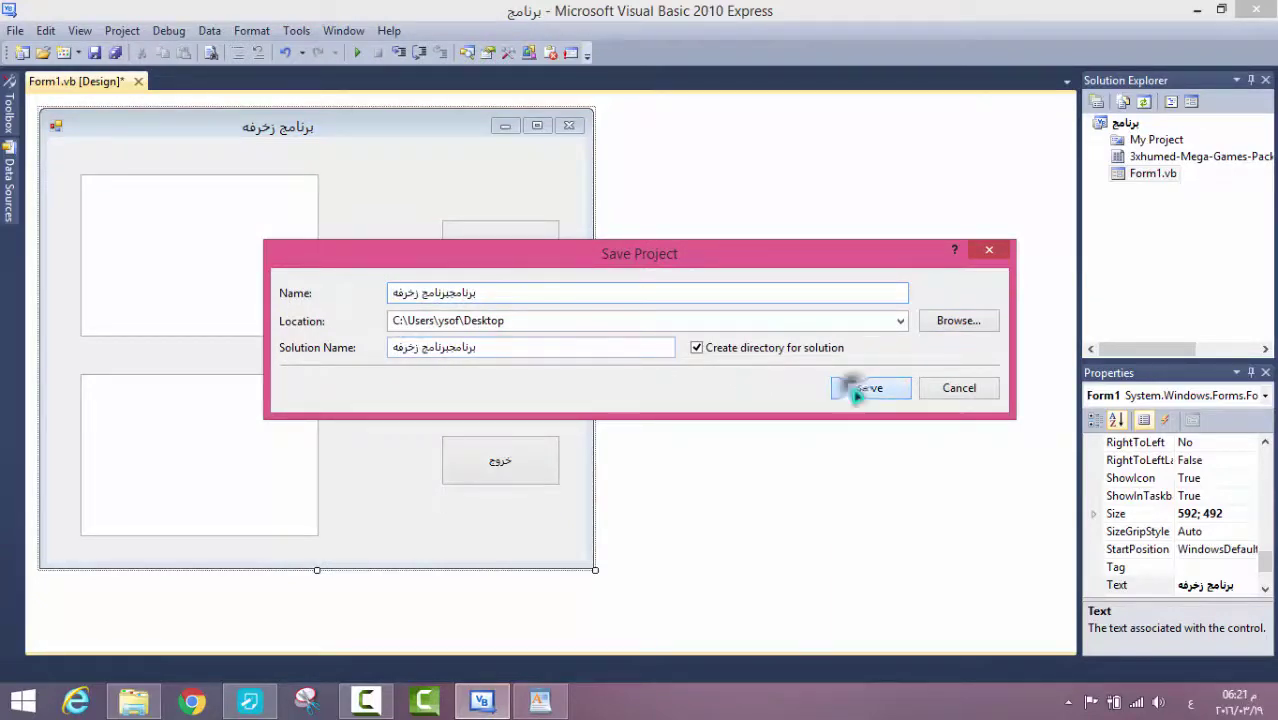
Minimize Visual Basic and close the WordPad code document and the File Explorer window.
click(1199, 8)
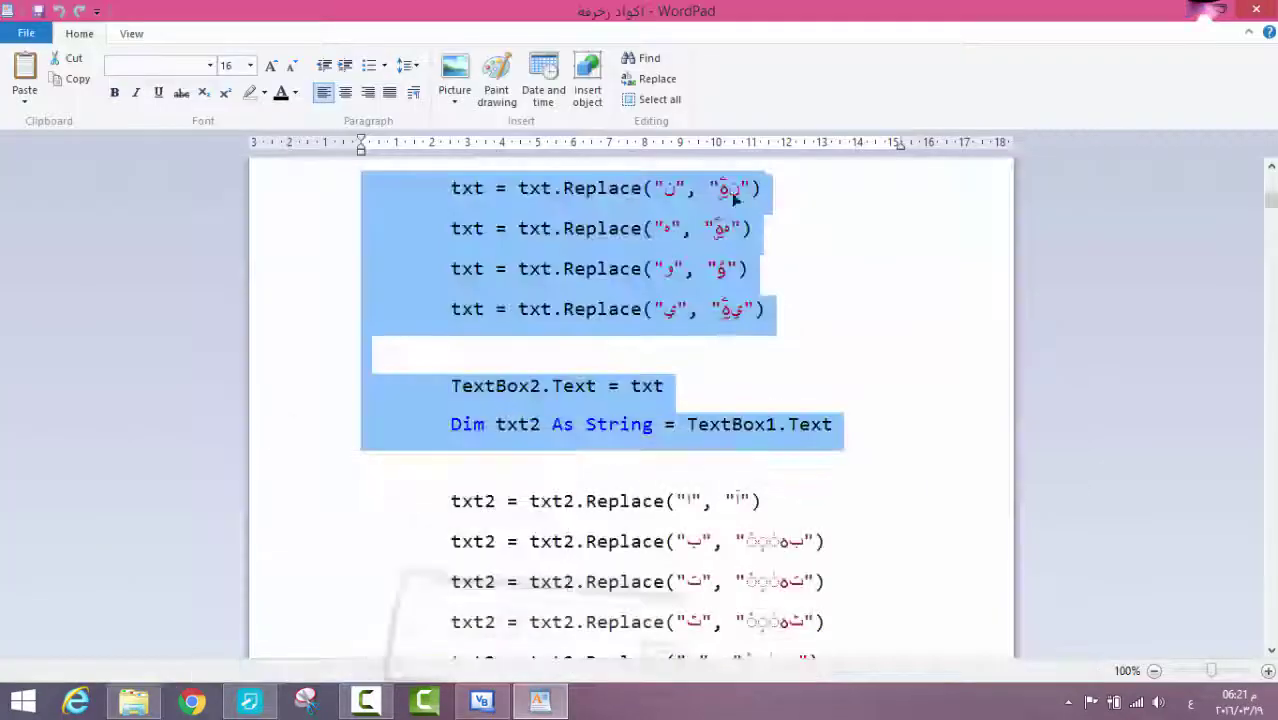
click(1256, 8)
click(1256, 8)
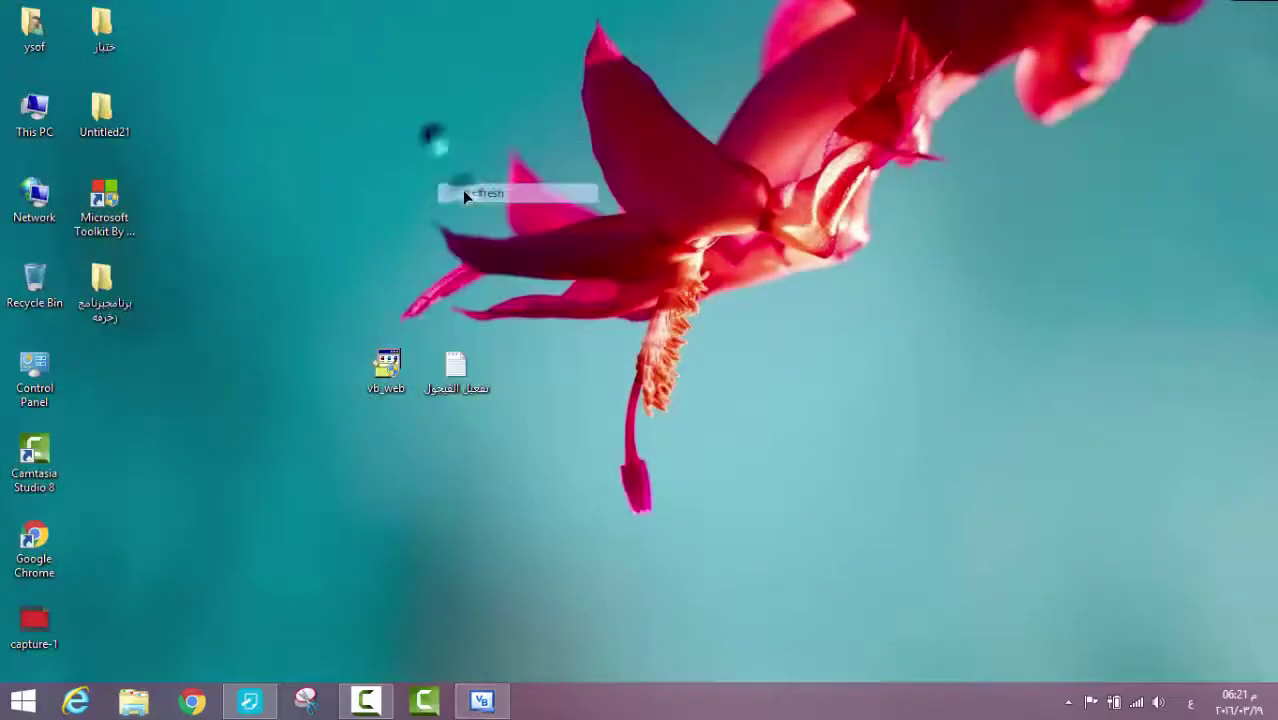
Open the saved "برنامجبرنامج زخرفه" folder on the desktop and run the "برنامج" application from its bin\Debug folder.
double_click(108, 283)
double_click(265, 121)
double_click(268, 119)
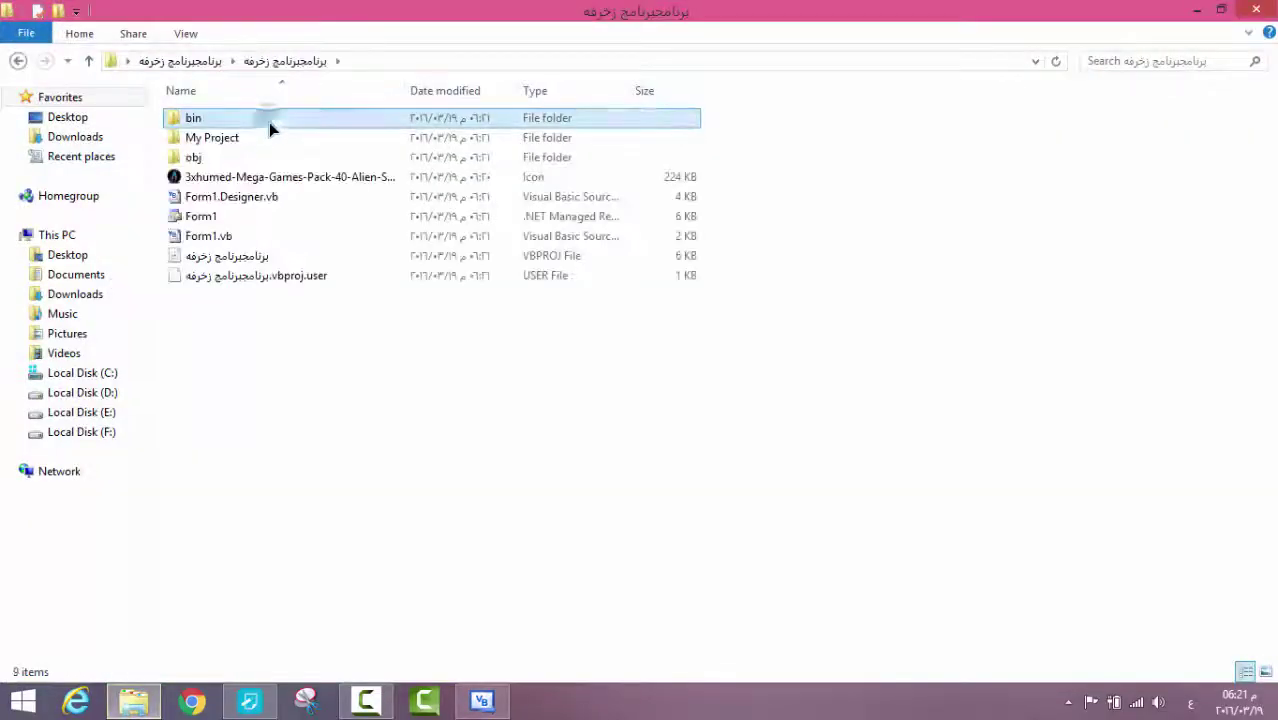
double_click(269, 121)
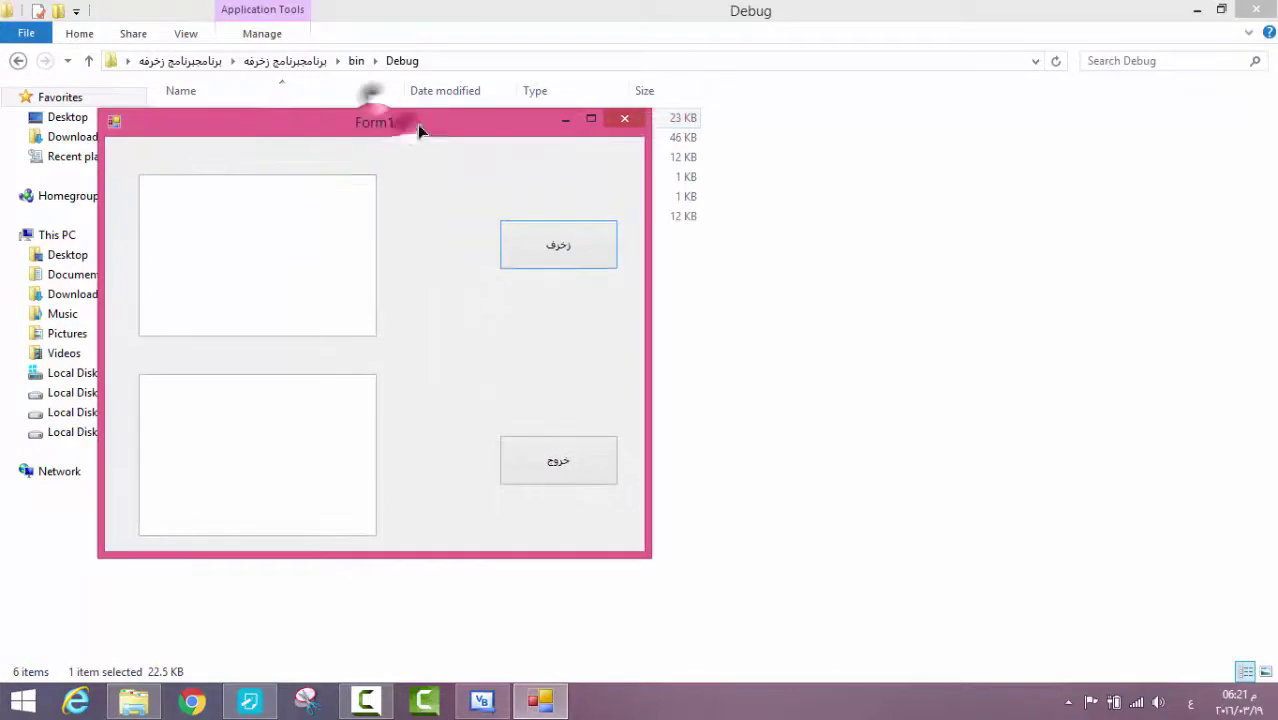
Enter a sample name in the application's upper text box, exit with "خروج", close the folder window, and refresh the desktop.
drag(417, 124, 451, 119)
click(297, 193)
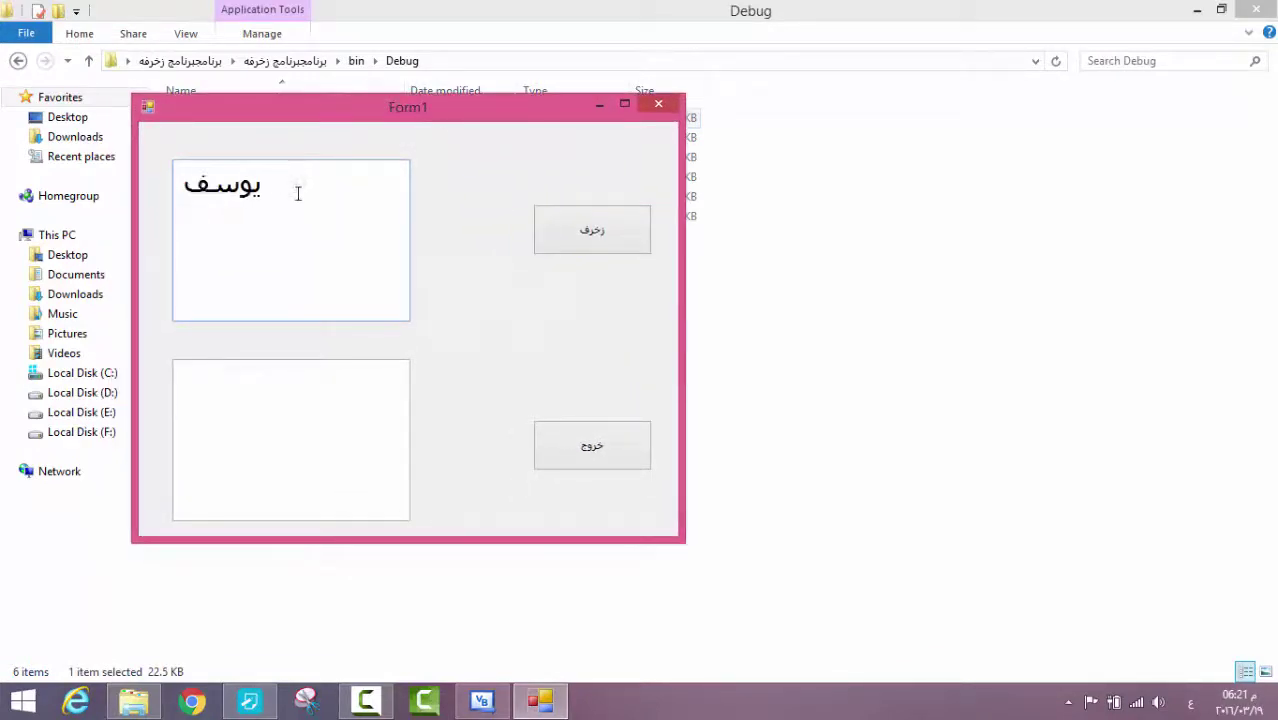
click(592, 455)
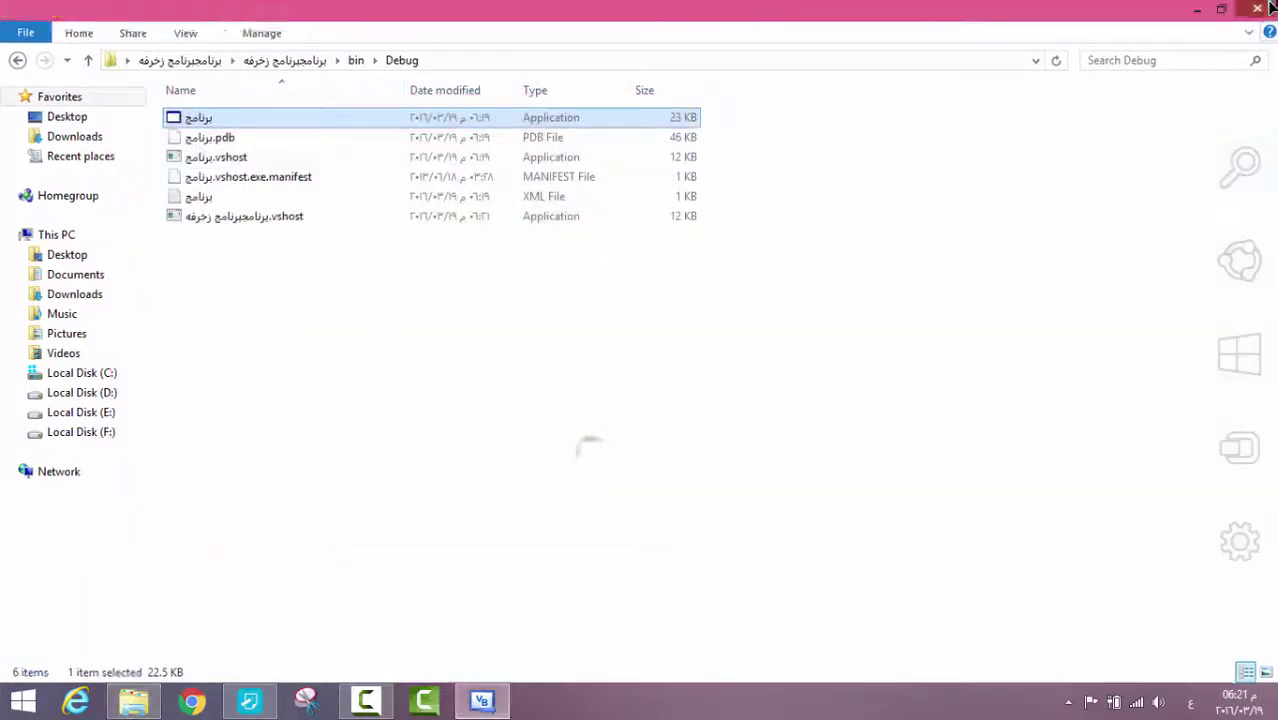
click(1265, 6)
right_click(419, 254)
click(456, 304)
Bring back the note and add the closing lines "الا هنا ينتهي الشرح لهذا اليؤم للمزيد من الشرؤحات" and "اترك في القناة".
click(249, 700)
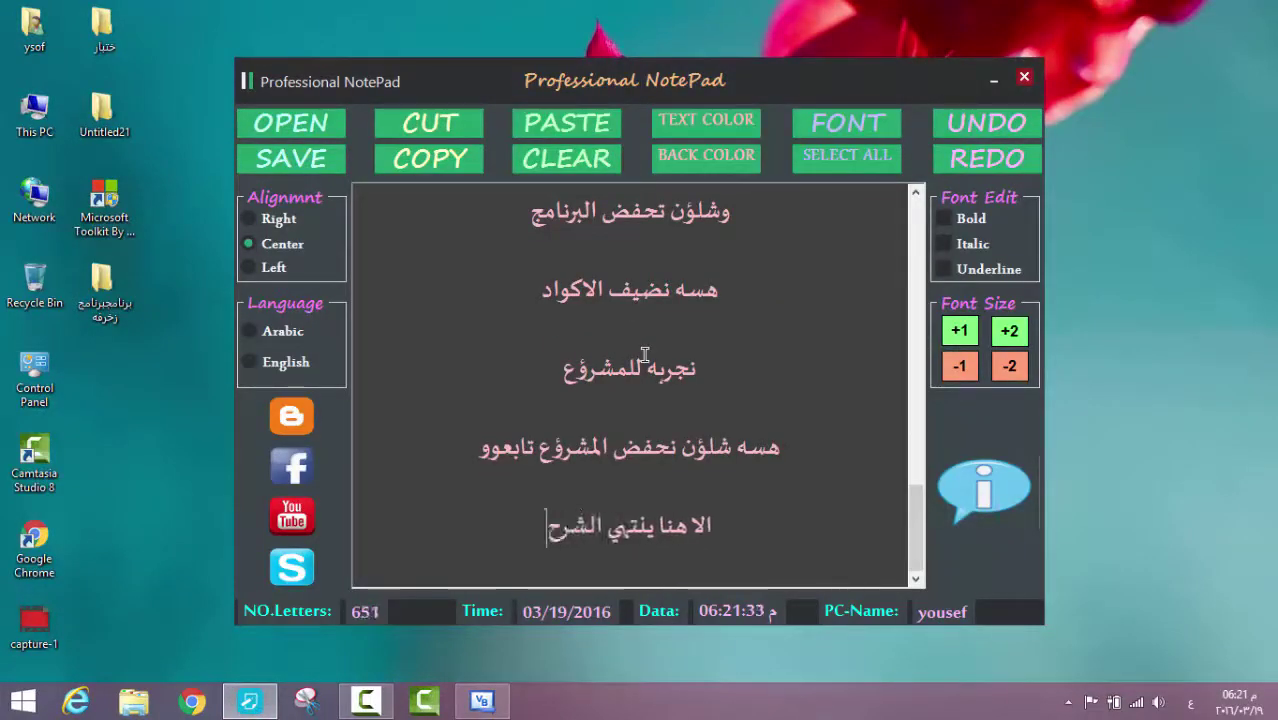
text(لهذا اليوم للم)
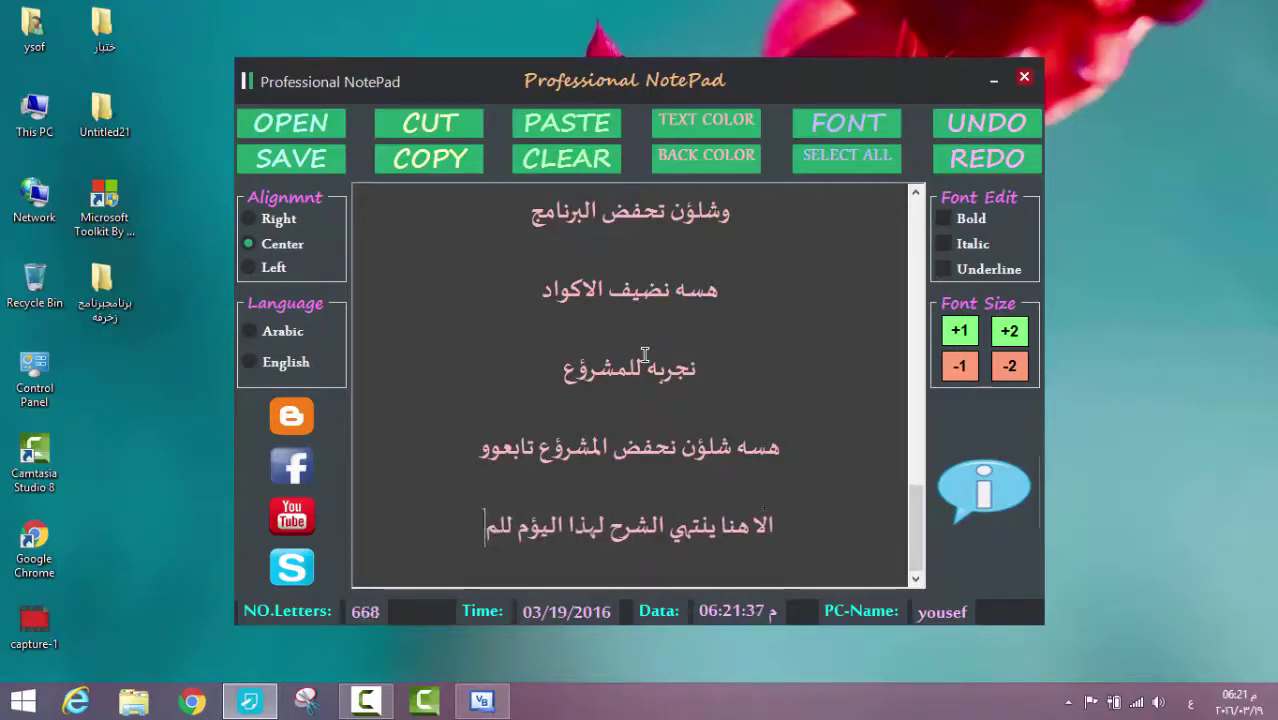
text(زيد من الشر)
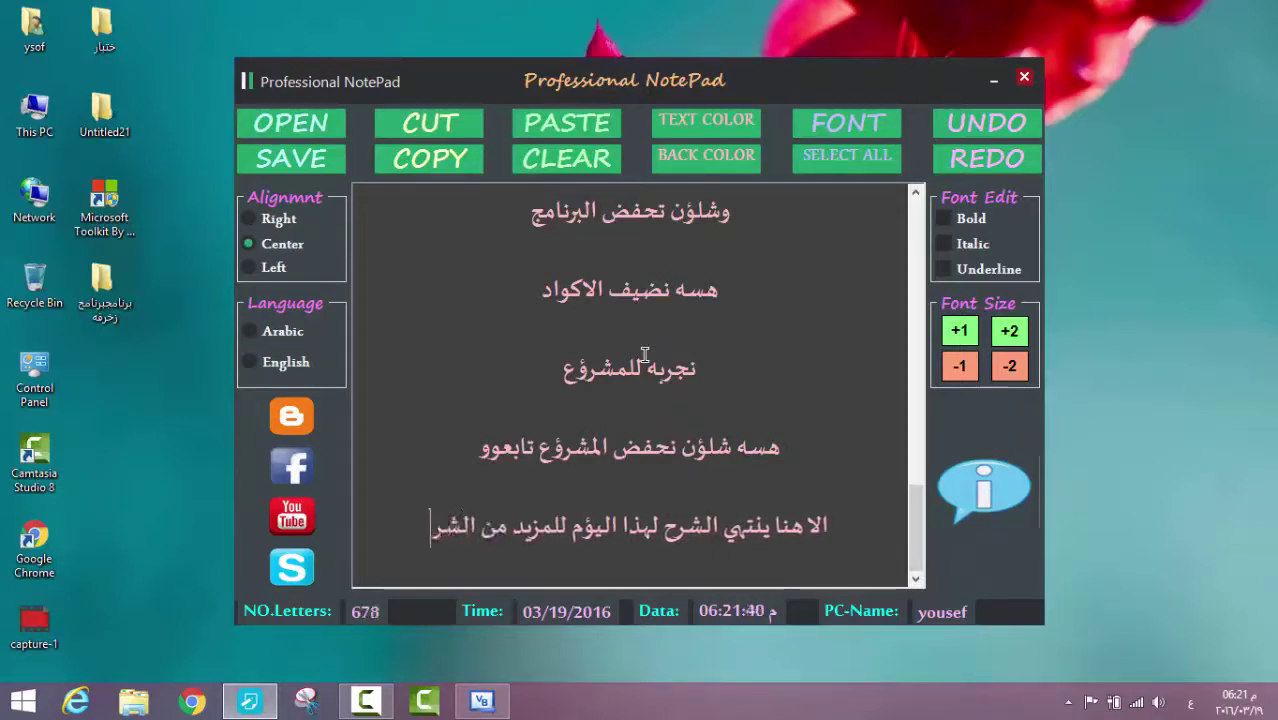
text(وحات)
key(Return)
text(اترك ف)
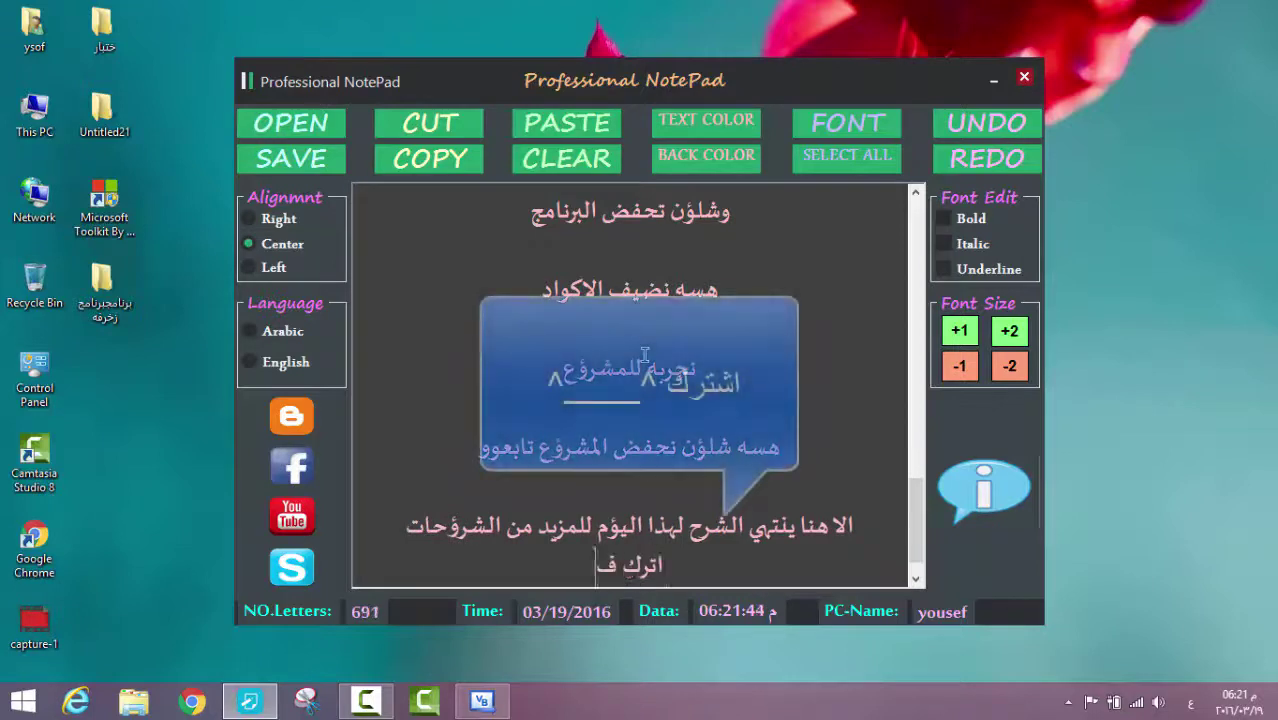
text(ي القناة)
key(Return)
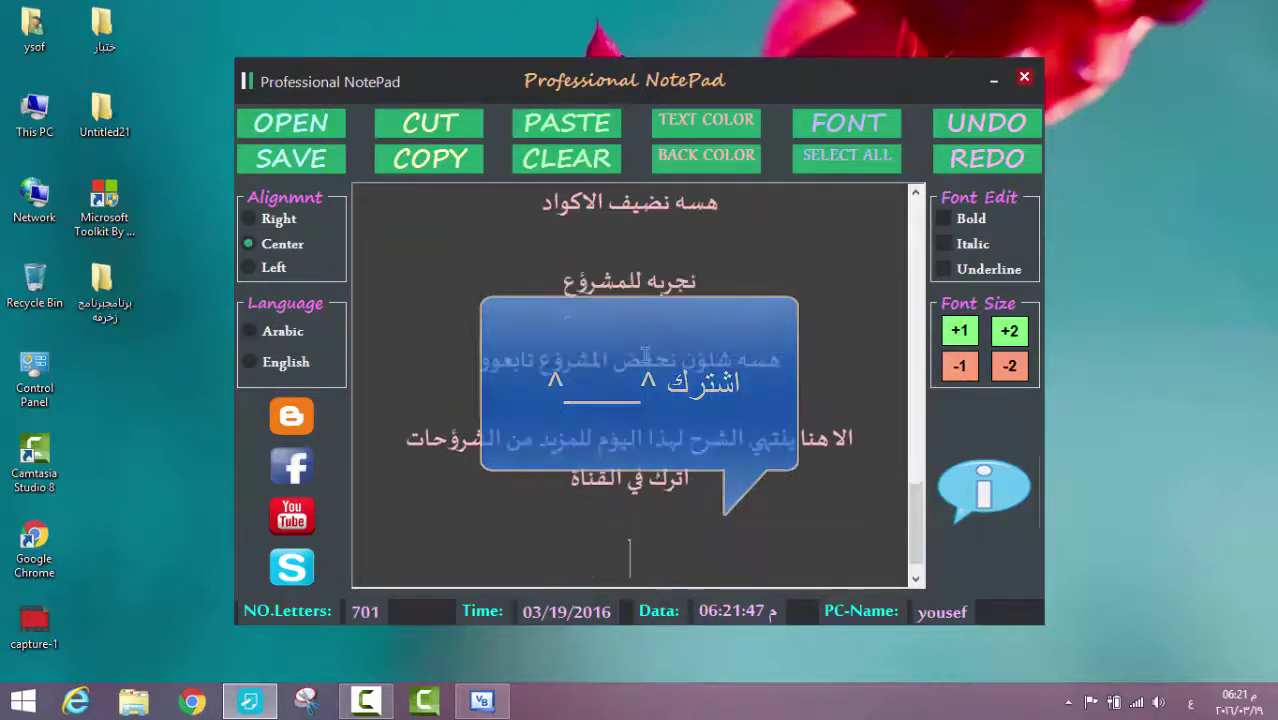